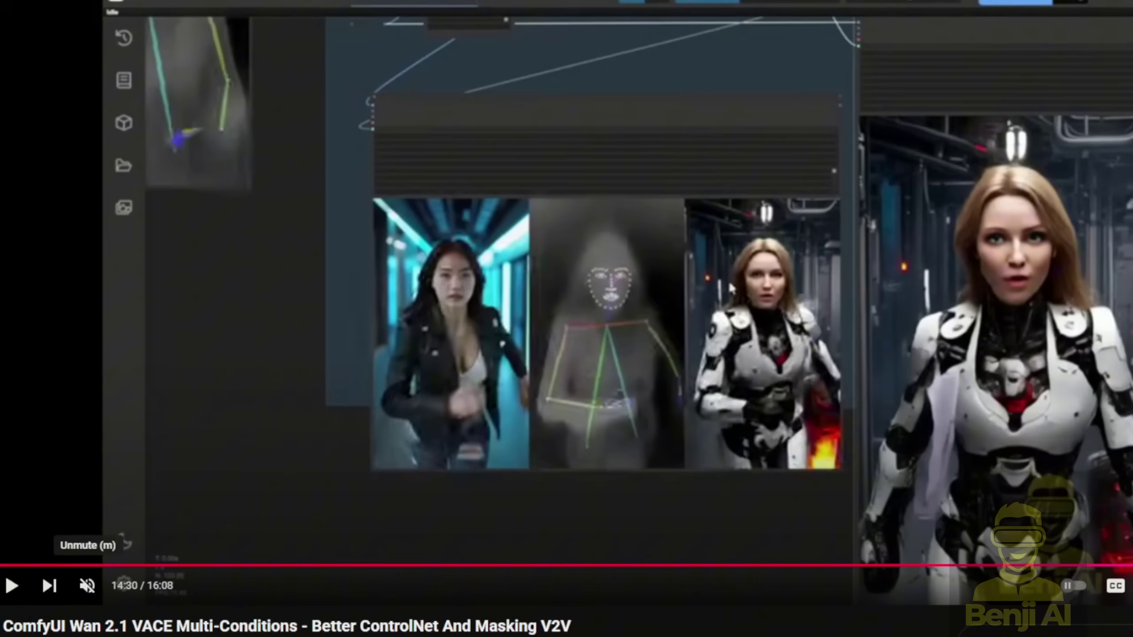
click(294, 344)
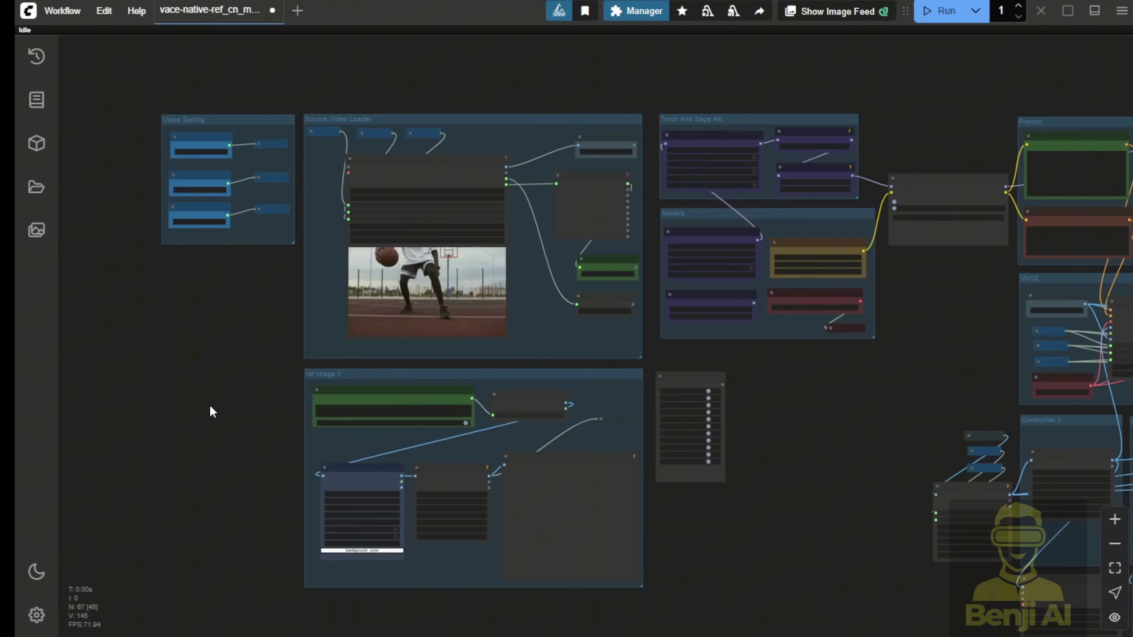
scroll(210, 409, down, 2)
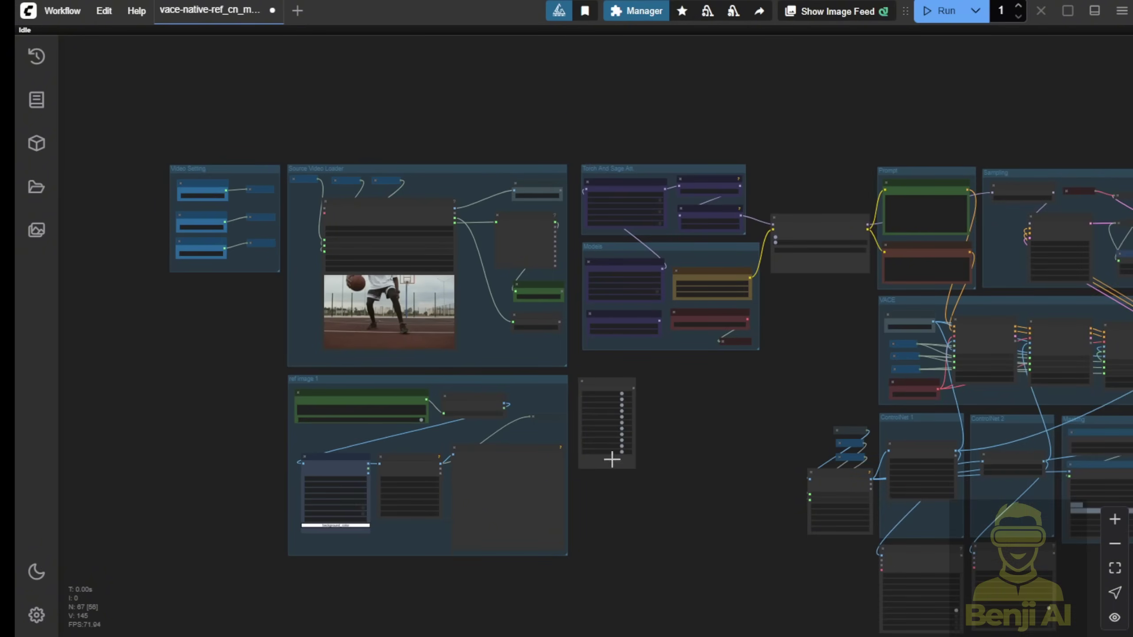
scroll(671, 535, up, 2)
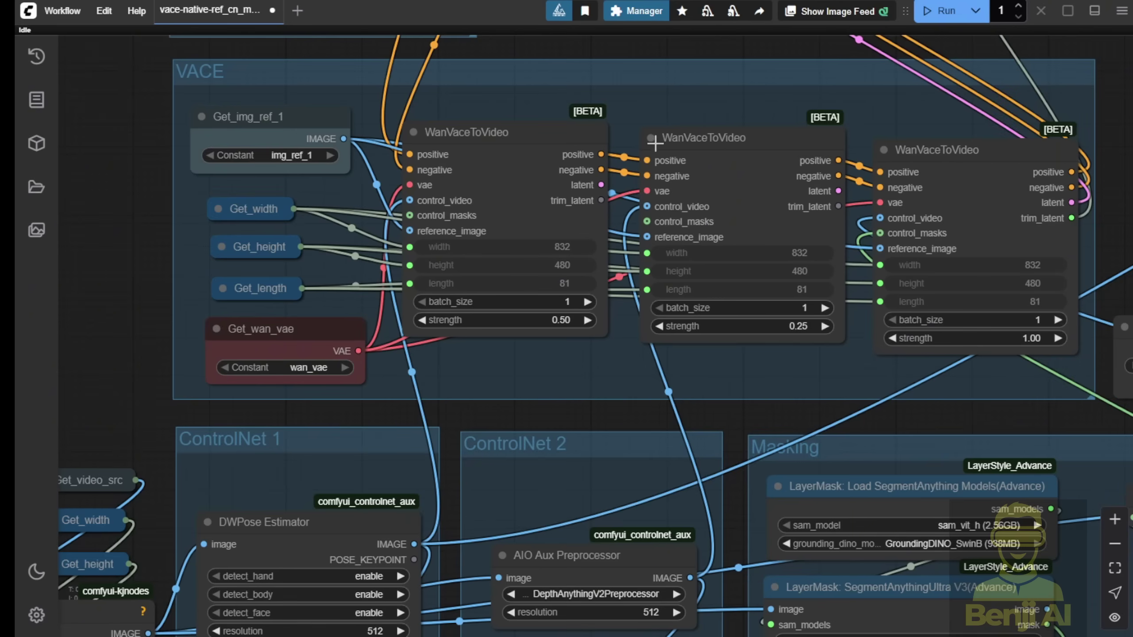
- Examine the three chained WanVaceToVideo nodes in the VACE group and their connections
click(762, 148)
click(972, 149)
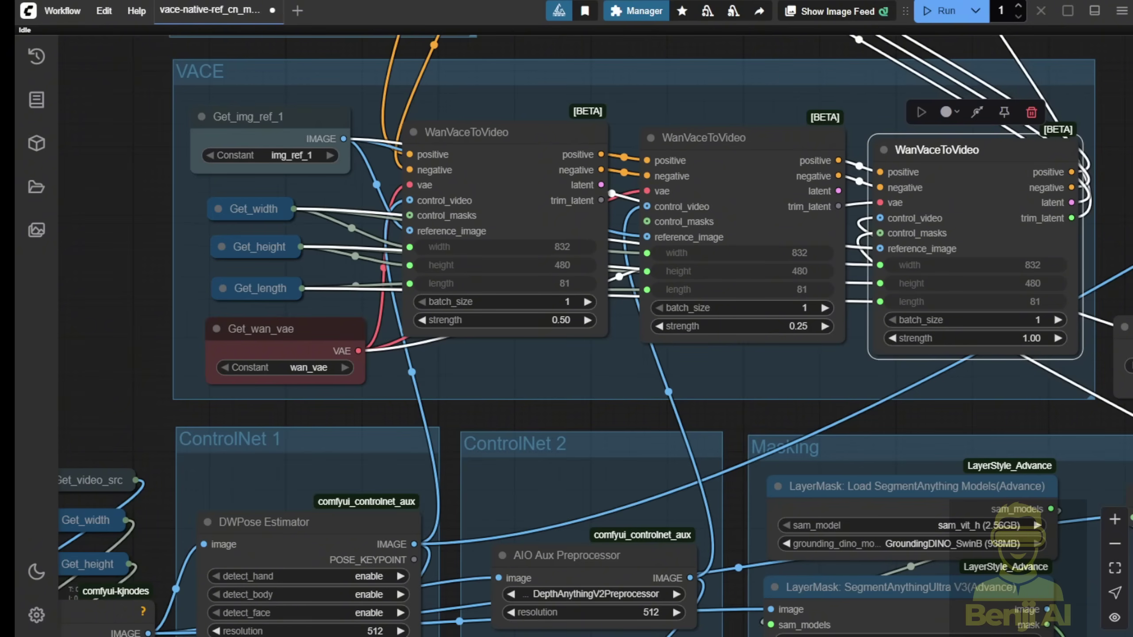
drag(1122, 226, 976, 257)
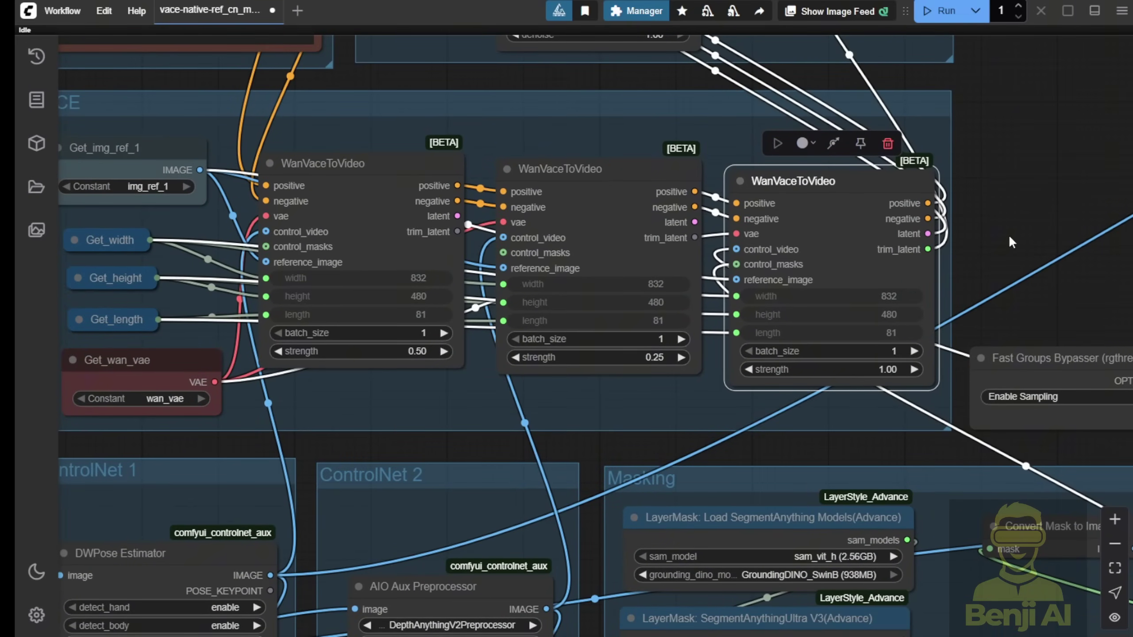
scroll(129, 393, up, 3)
- Trace how the DWPose Estimator and AIO Aux Preprocessor outputs feed the control_video inputs of the WanVaceToVideo nodes
drag(457, 389, 797, 120)
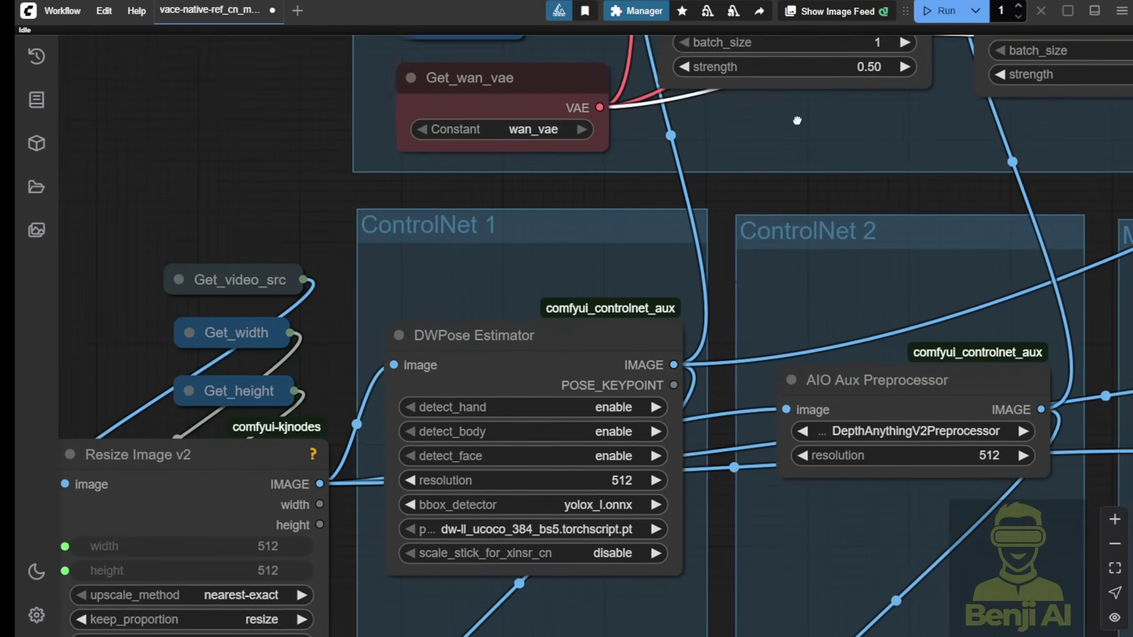
scroll(690, 196, down, 3)
click(525, 249)
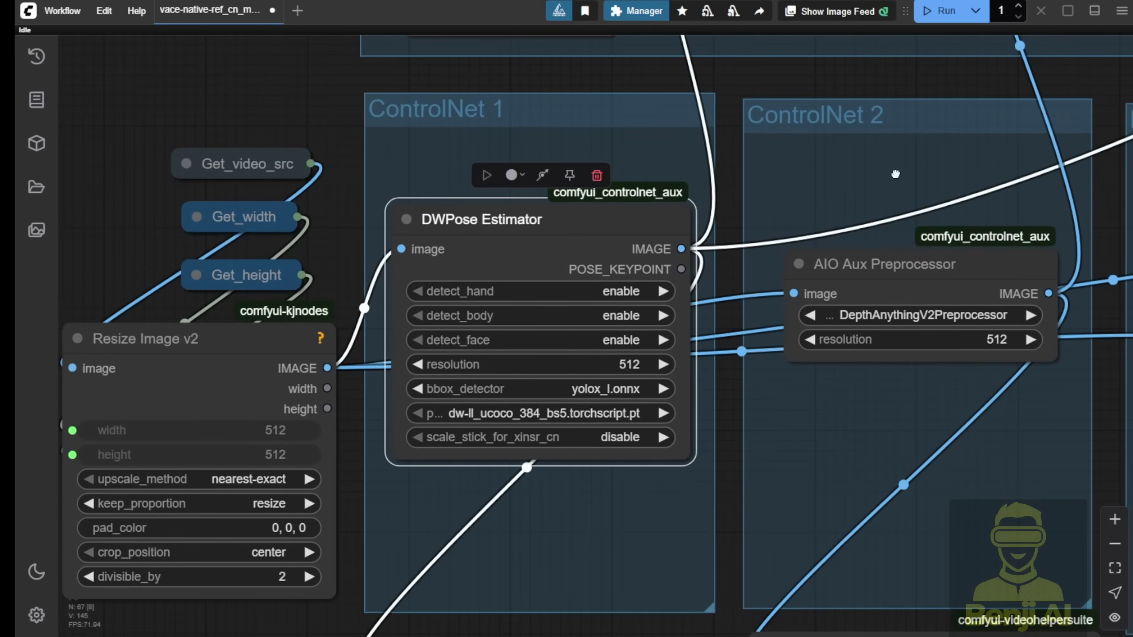
scroll(582, 242, right, 10)
click(572, 247)
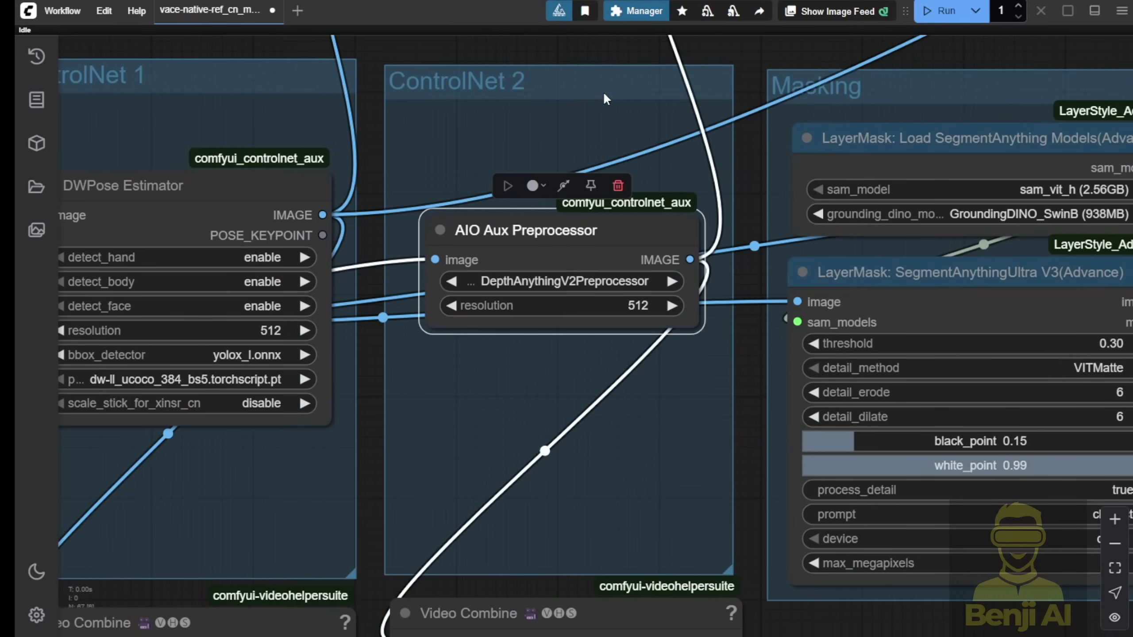
drag(591, 49, 596, 156)
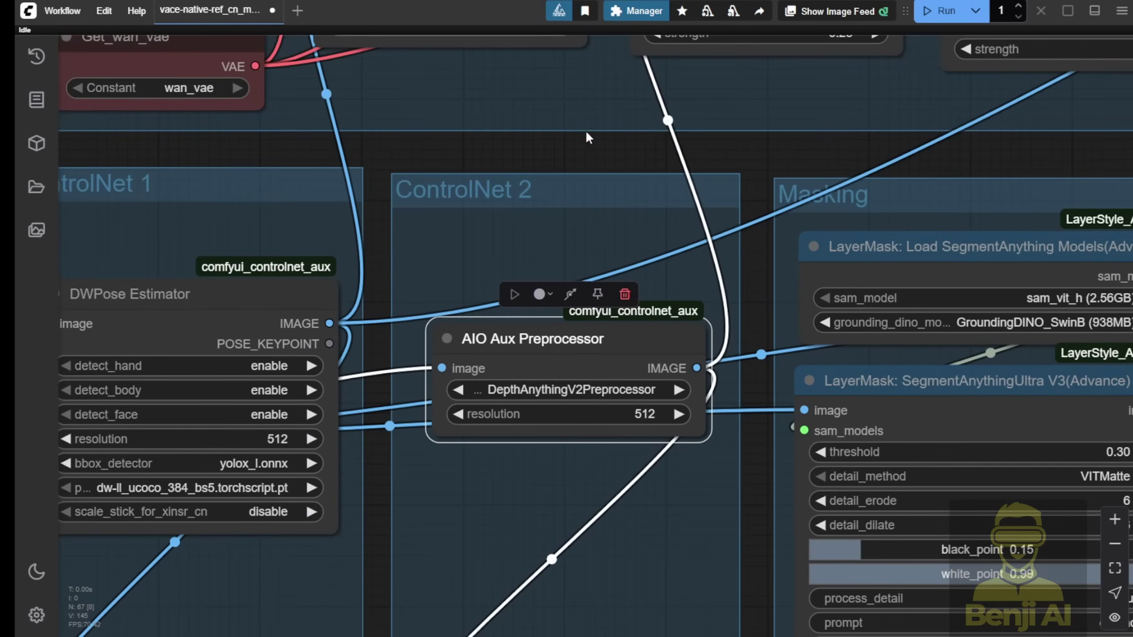
drag(621, 93, 660, 378)
scroll(692, 163, up, 5)
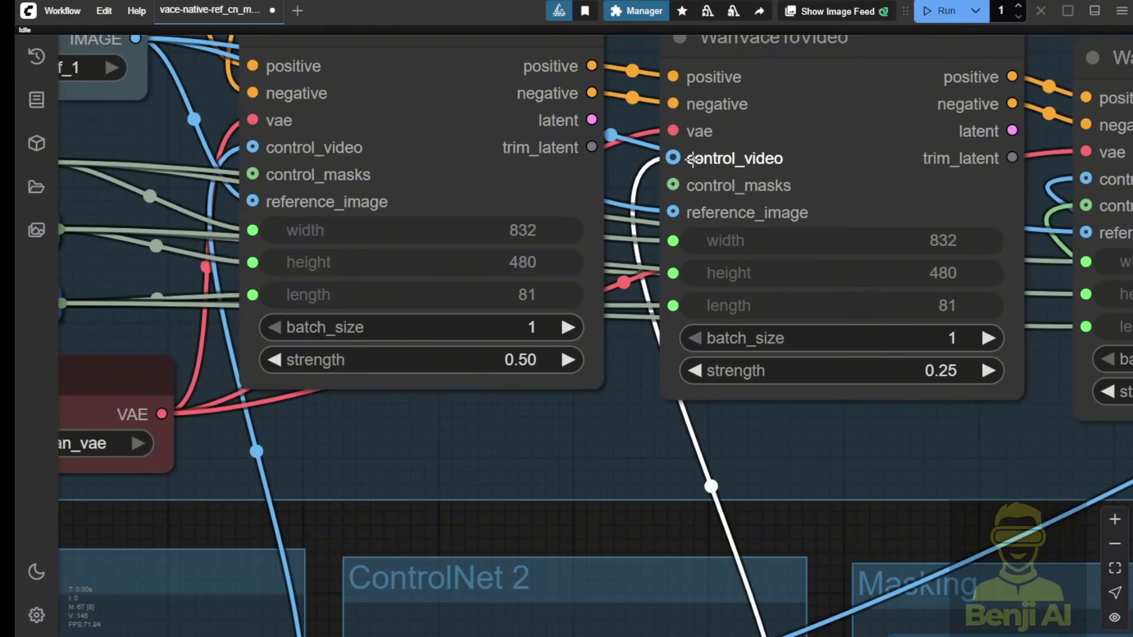
click(686, 158)
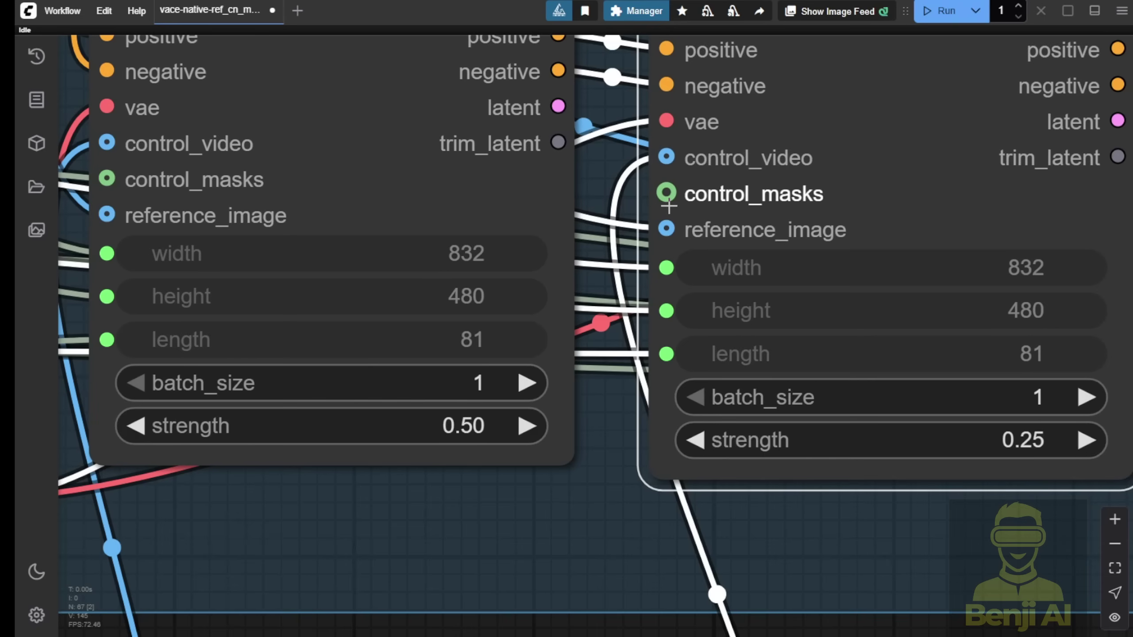
- Review the second and third WanVaceToVideo nodes, comparing their control inputs and strength settings along the chain
scroll(714, 196, down, 3)
scroll(614, 460, down, 2)
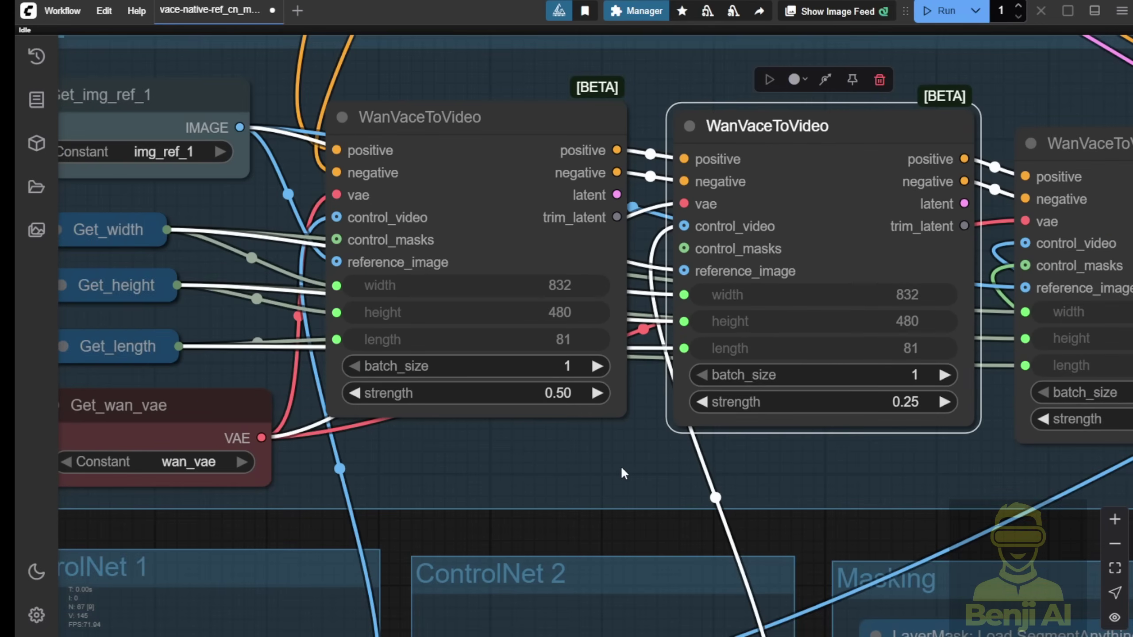
drag(620, 466, 405, 434)
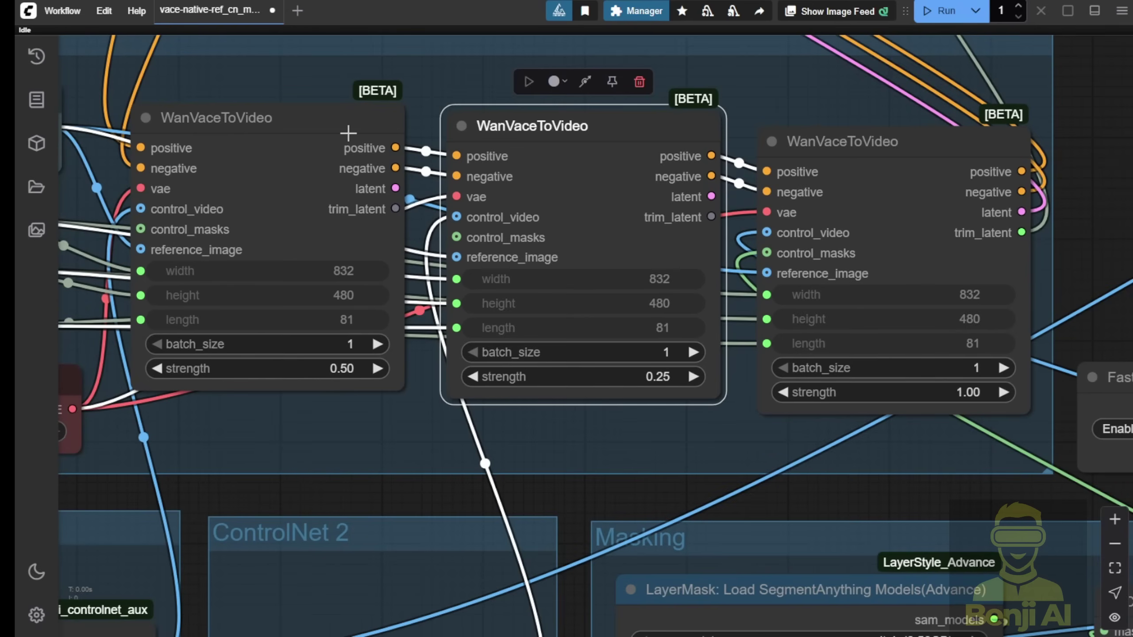
click(931, 145)
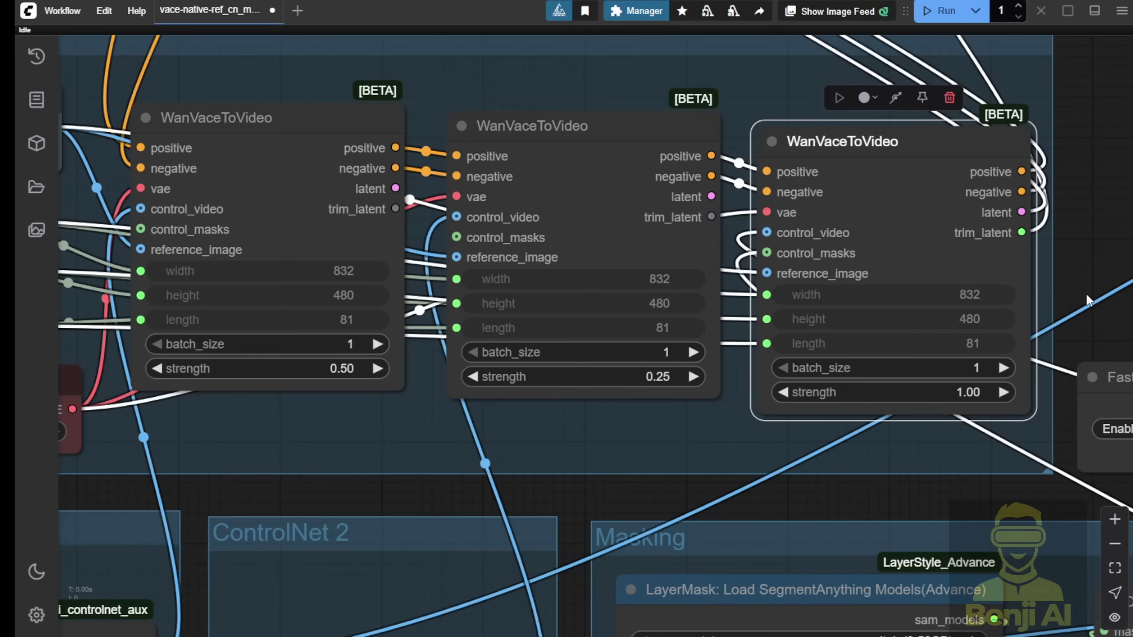
scroll(1085, 292, down, 2)
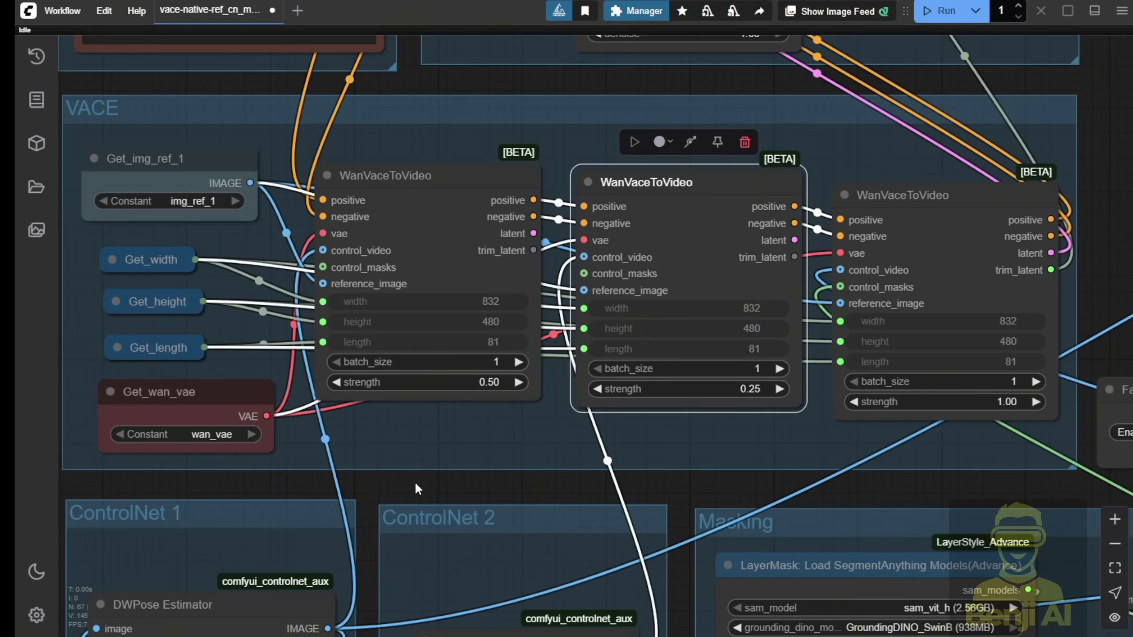
- Inspect the ControlNet 1 and ControlNet 2 groups with their DWPose Estimator and AIO Aux Preprocessor nodes
drag(415, 484, 671, 162)
click(392, 203)
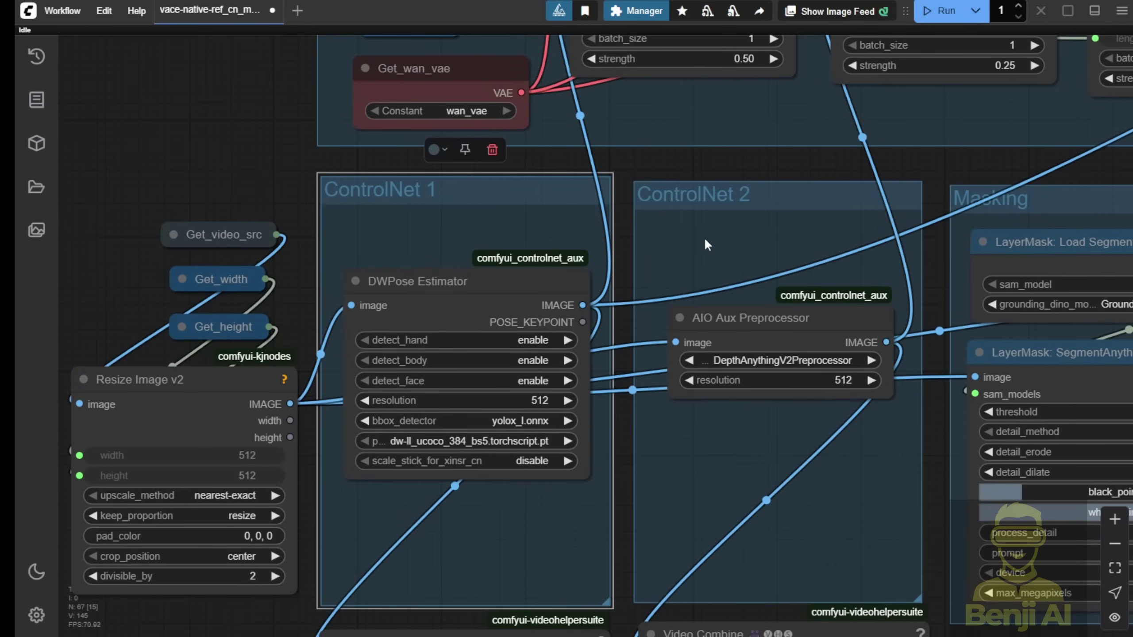
click(763, 198)
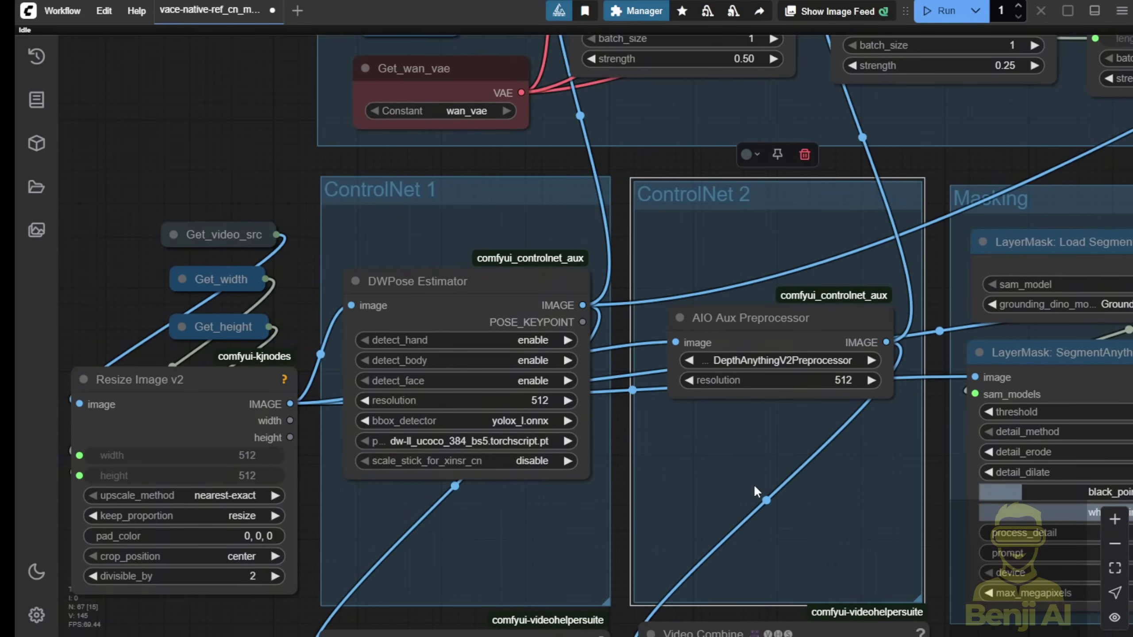
click(498, 297)
click(799, 331)
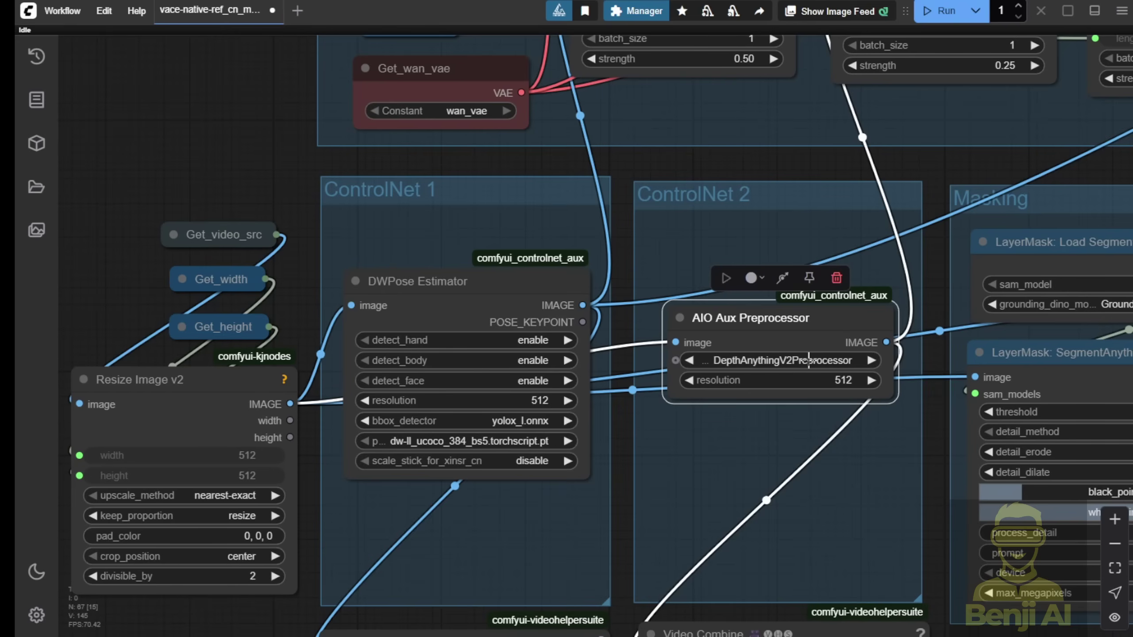
- Look through the preprocessor options available in the AIO Aux Preprocessor node without changing the selection
drag(881, 535, 739, 356)
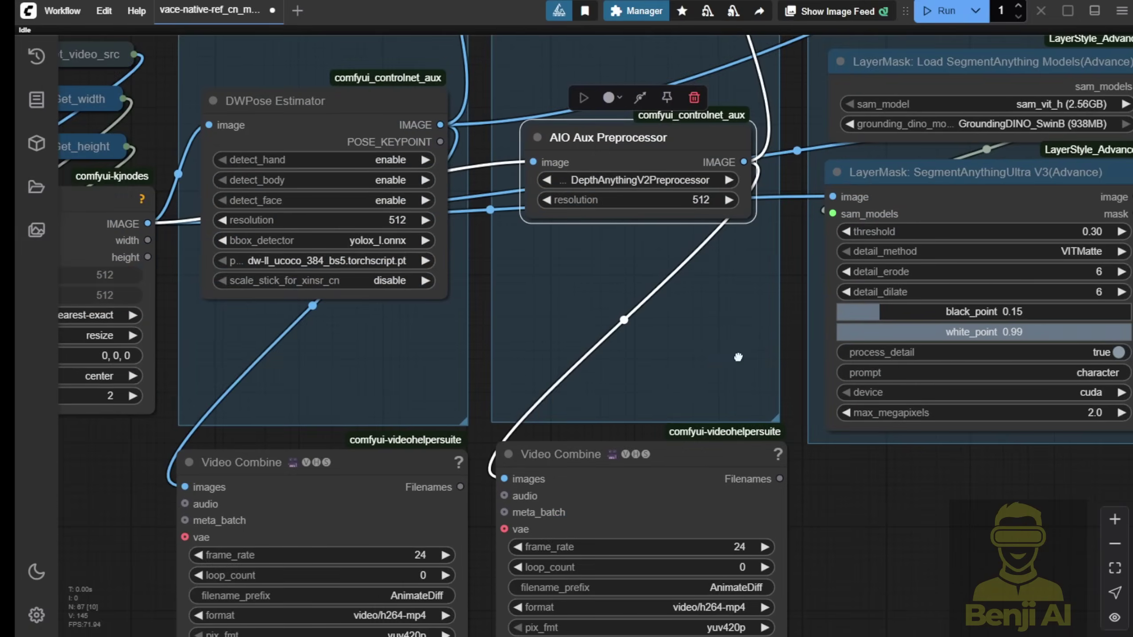
scroll(746, 344, up, 3)
drag(717, 277, 713, 380)
scroll(686, 364, up, 3)
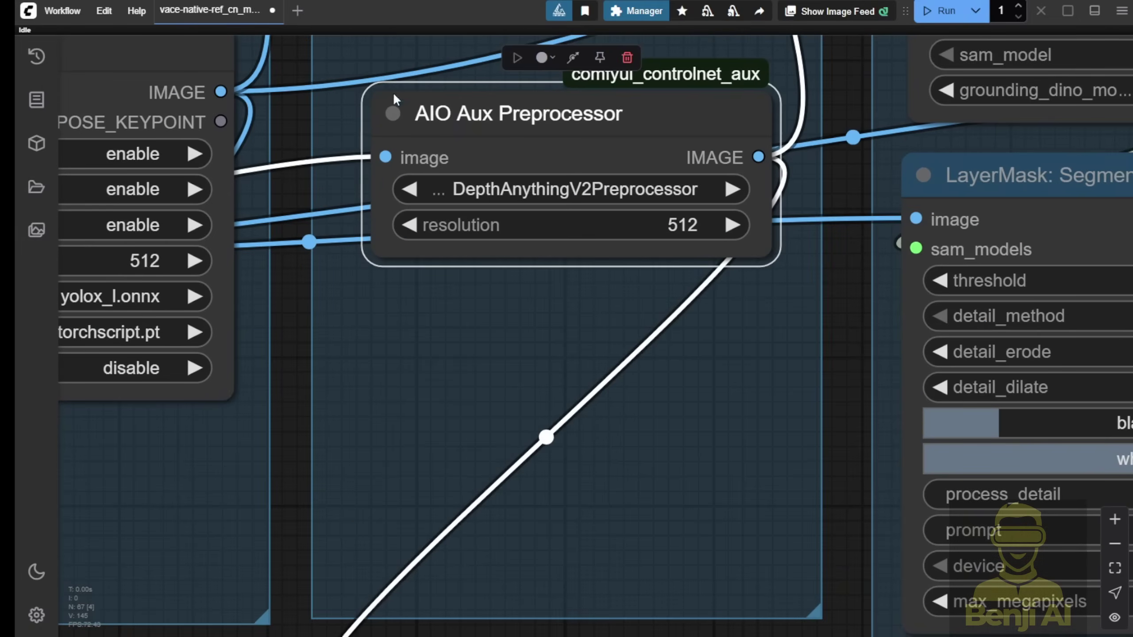
click(580, 189)
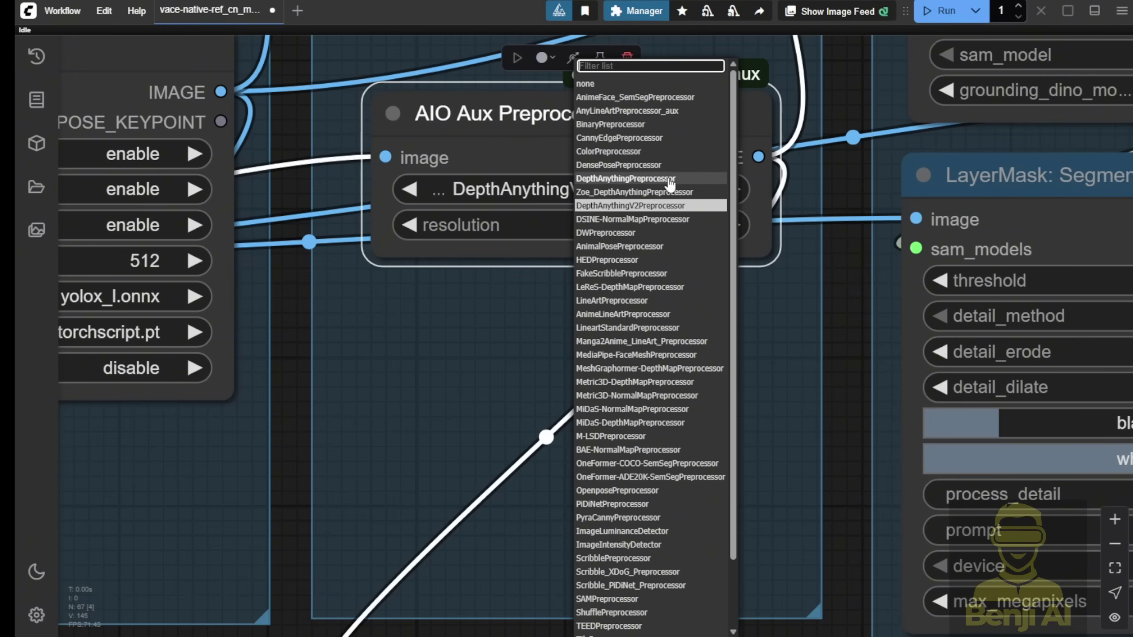
click(769, 326)
scroll(778, 327, down, 3)
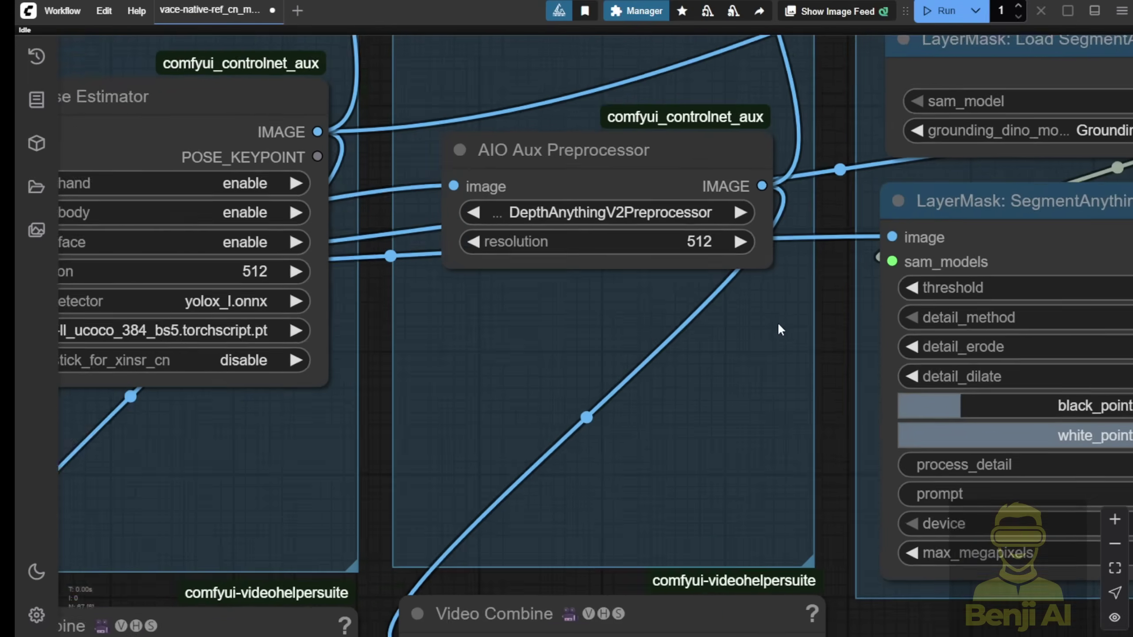
scroll(637, 349, down, 3)
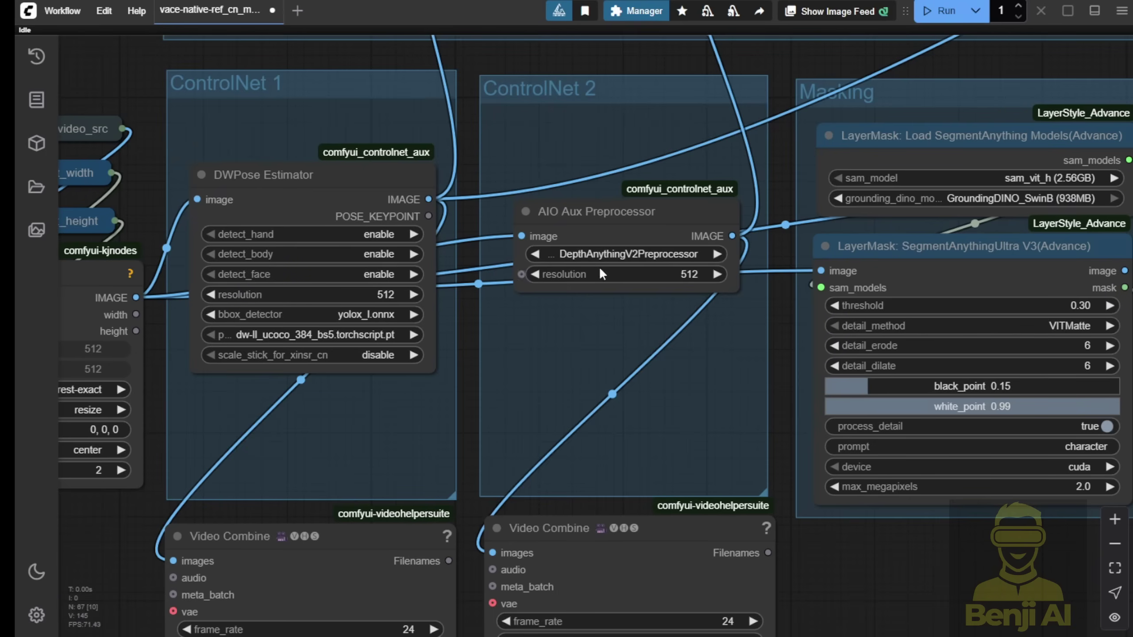
- Select the Masking group and nudge it slightly to the left on the canvas
drag(683, 418, 90, 447)
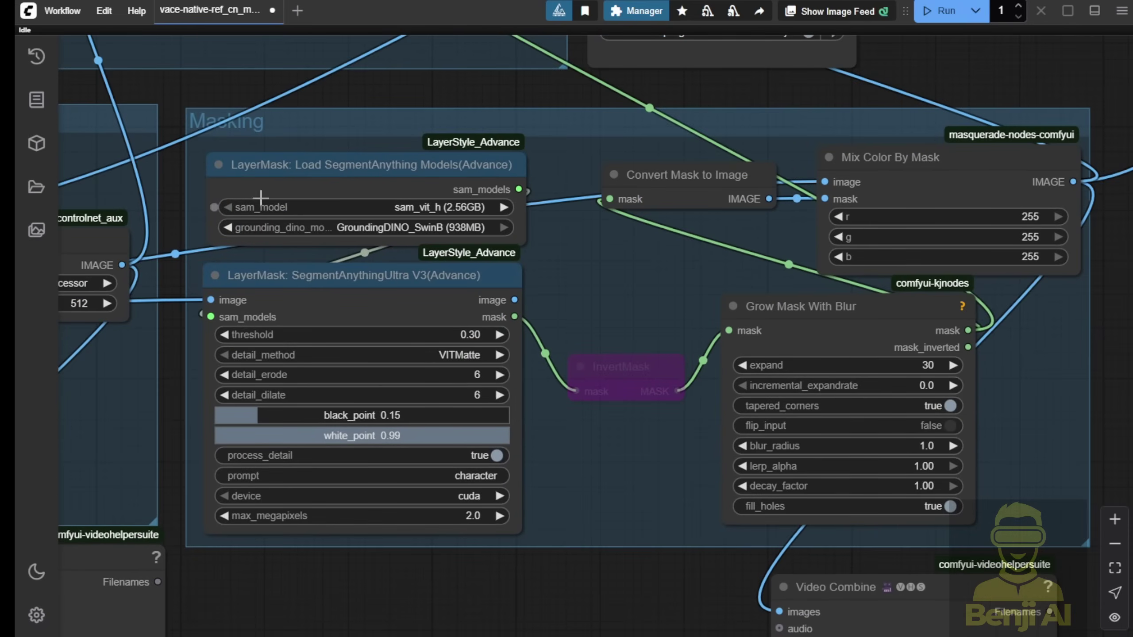
click(237, 129)
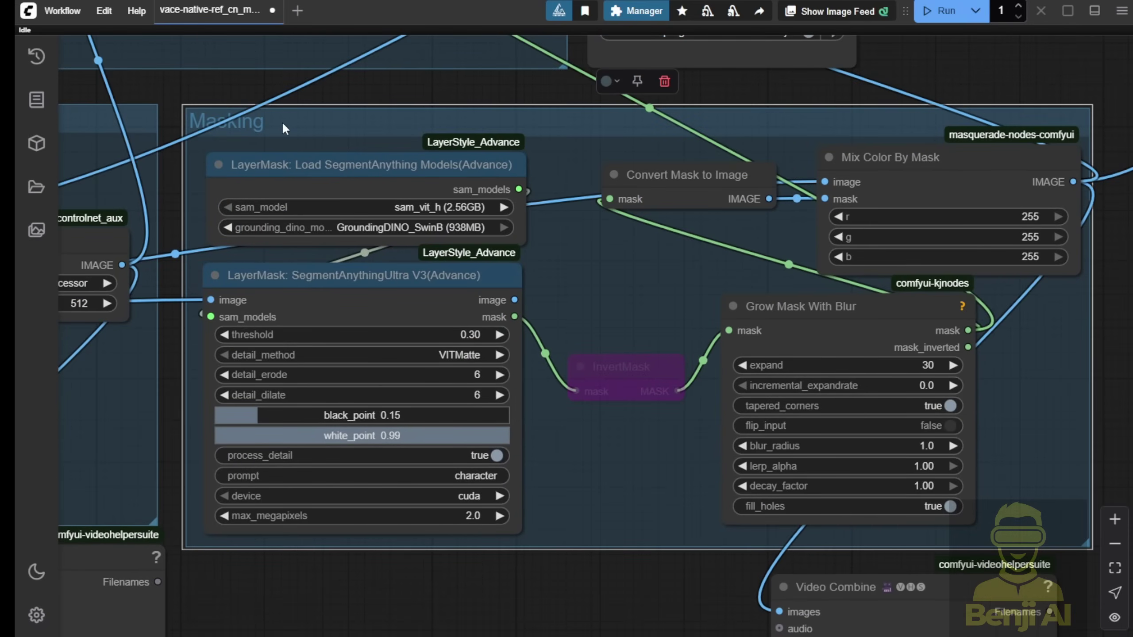
drag(389, 126, 382, 126)
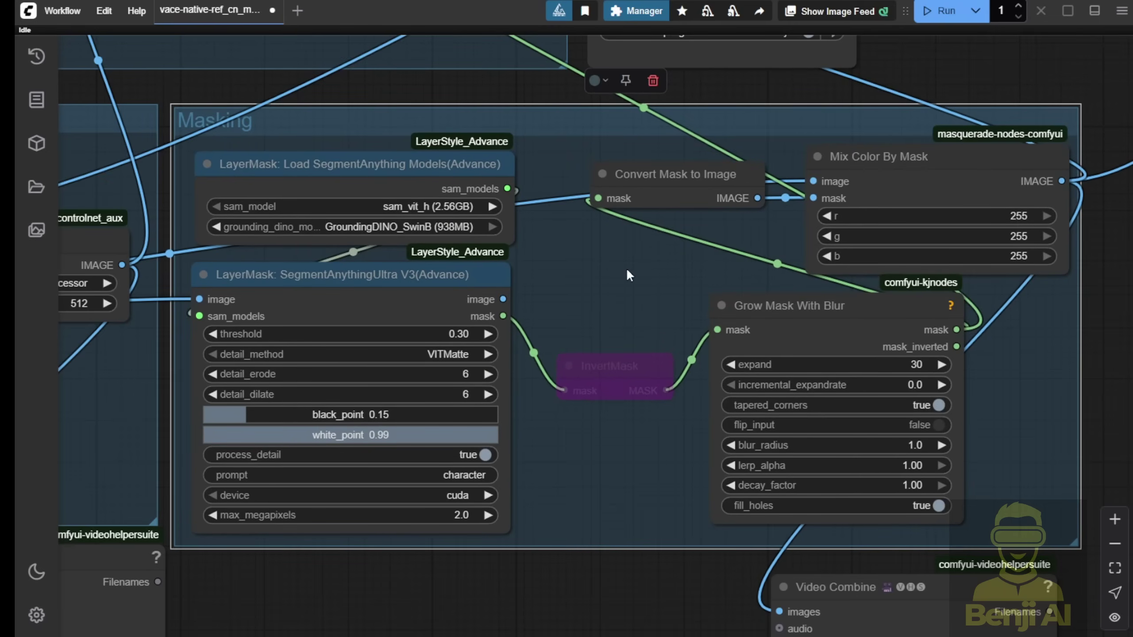
- Add a Points Editor node and place it below the Masking group, between the two Video Combine nodes
scroll(626, 273, down, 3)
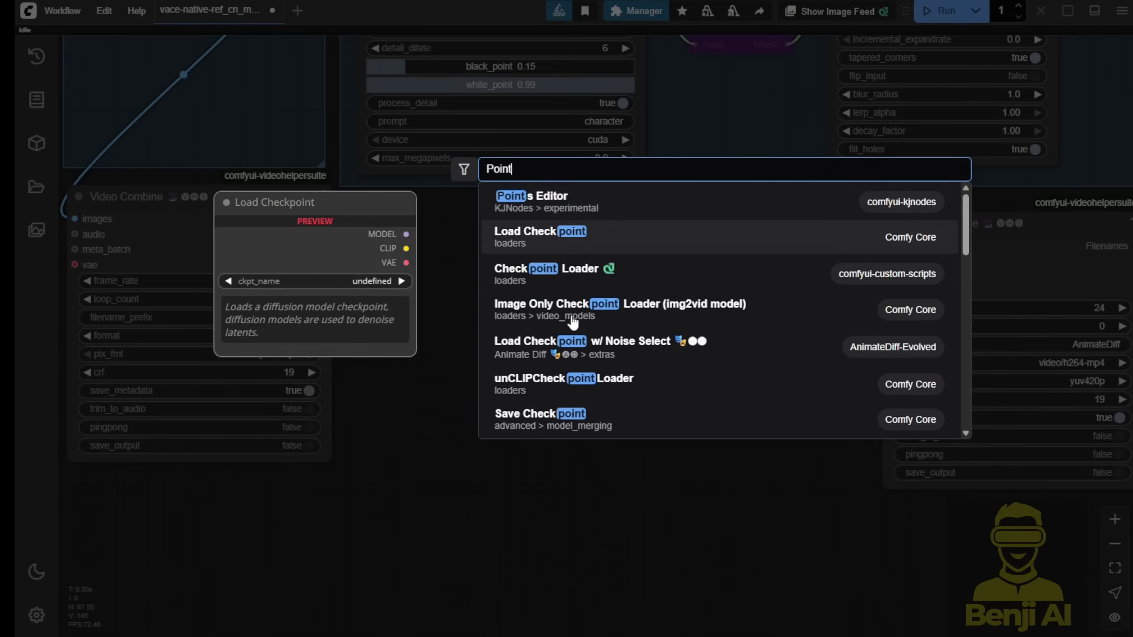
key(Return)
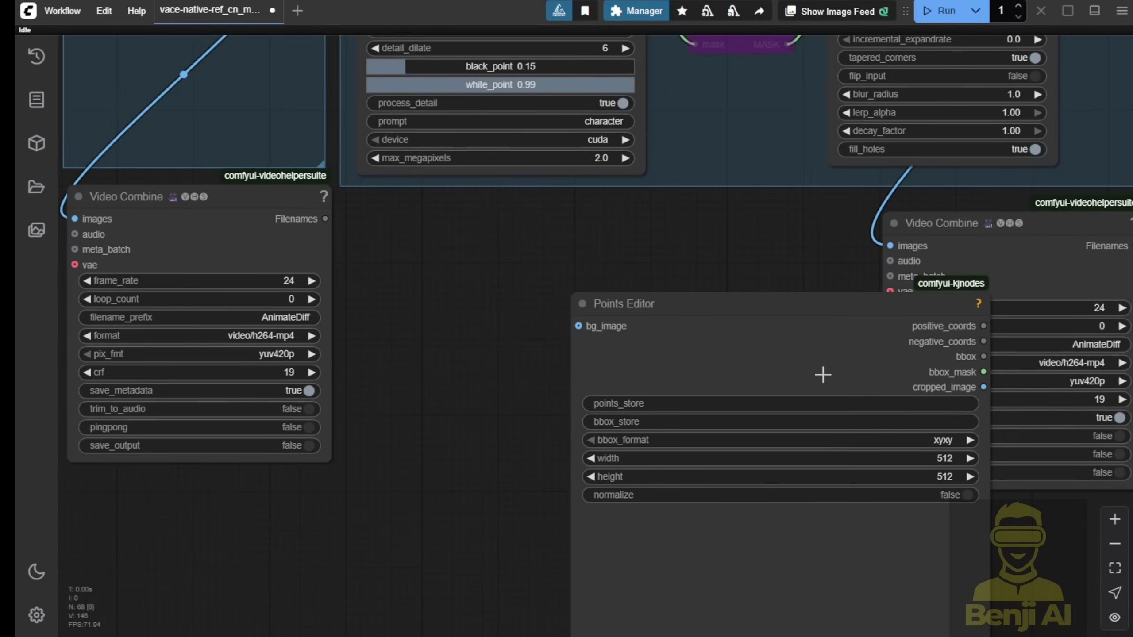
drag(815, 307, 635, 242)
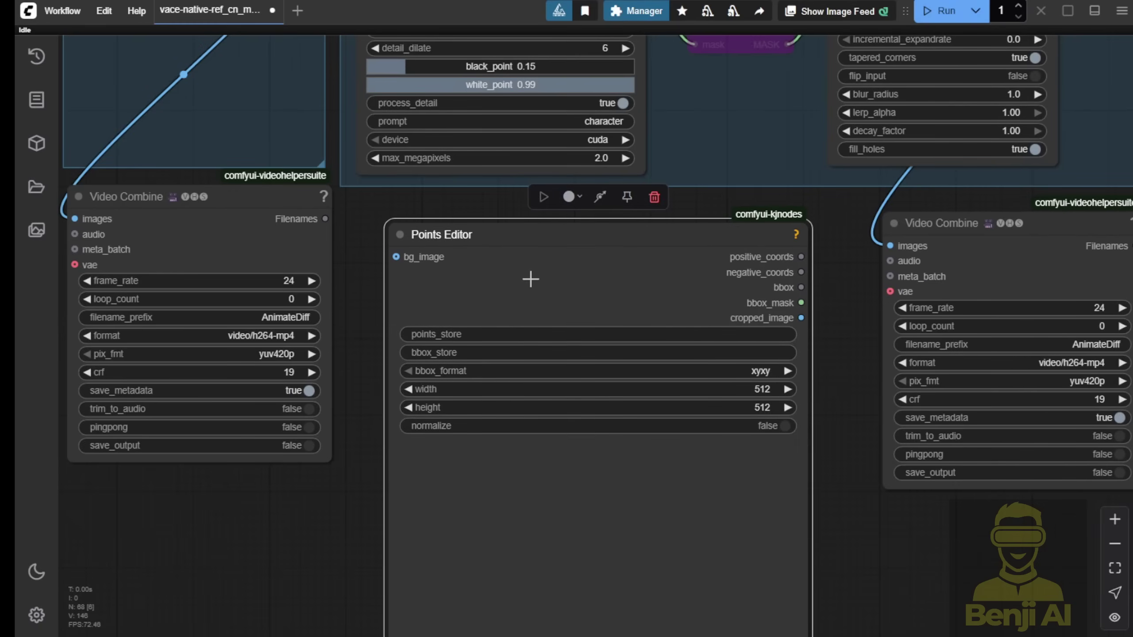
drag(512, 245, 516, 325)
- Add a Sam2Segmentation node and arrange it directly above the Points Editor node
double_click(462, 246)
text(Segment)
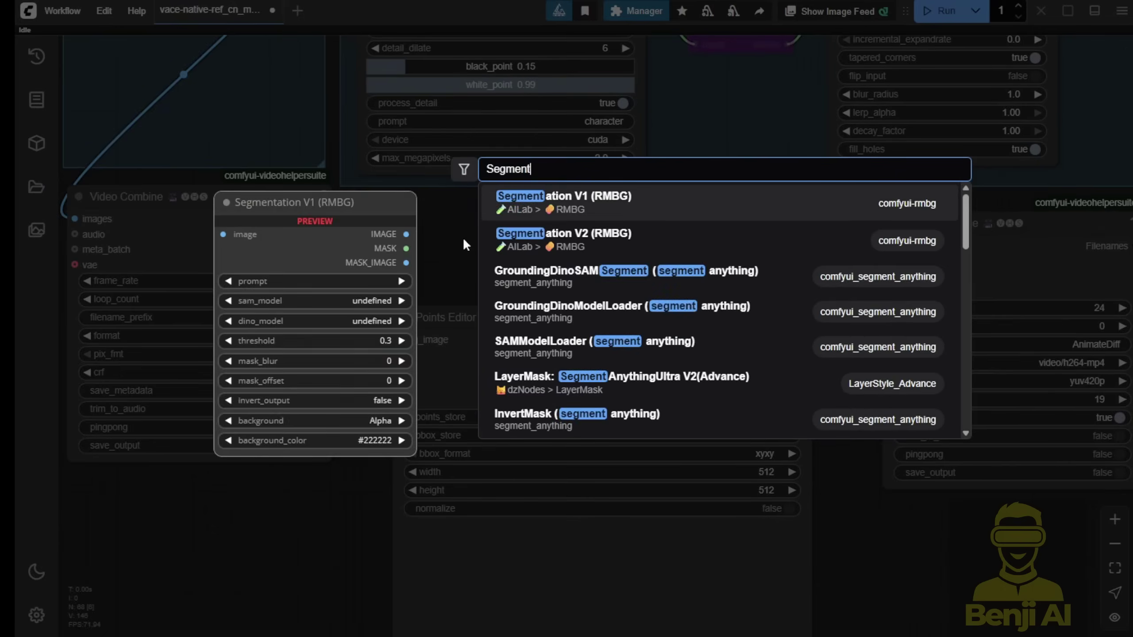
text(2)
key(Return)
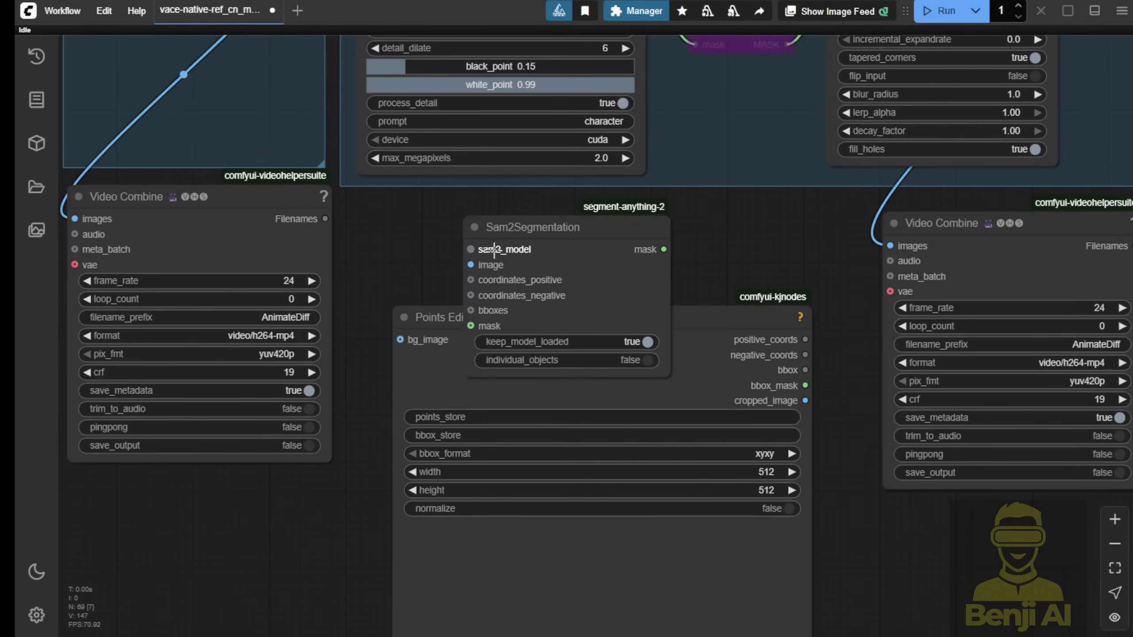
drag(720, 324, 720, 432)
drag(618, 226, 751, 230)
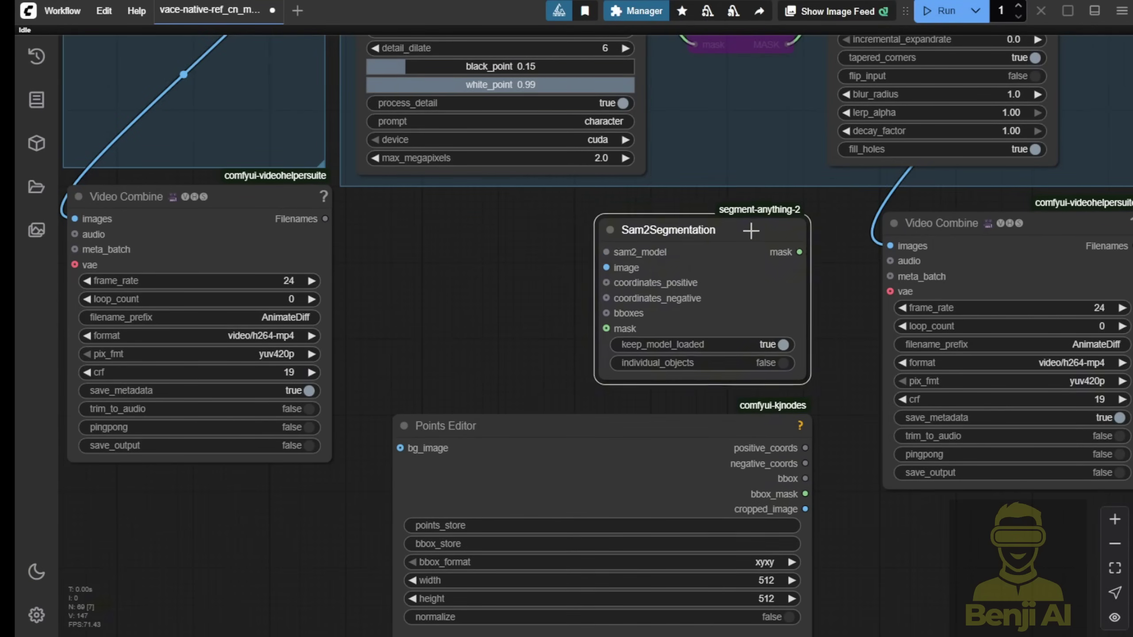
- Attach a (Down)Load SAM2Model node to Sam2Segmentation's sam2_model input, choose sam2.1_hiera_large.safetensors, and align both nodes side by side
drag(603, 253, 466, 245)
click(513, 315)
click(471, 260)
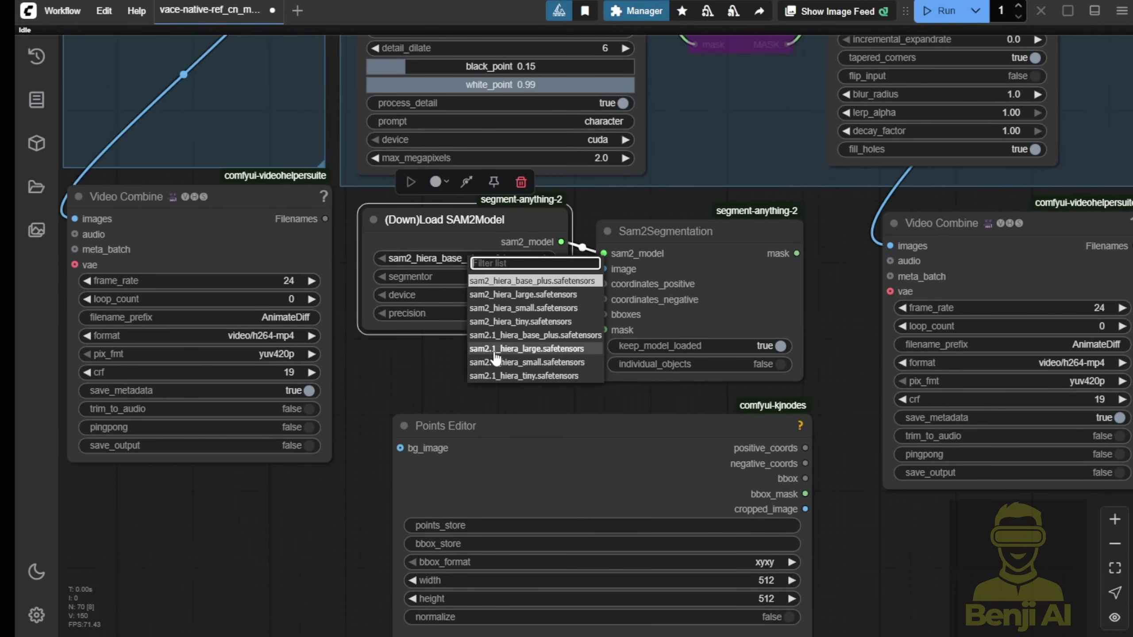
click(519, 351)
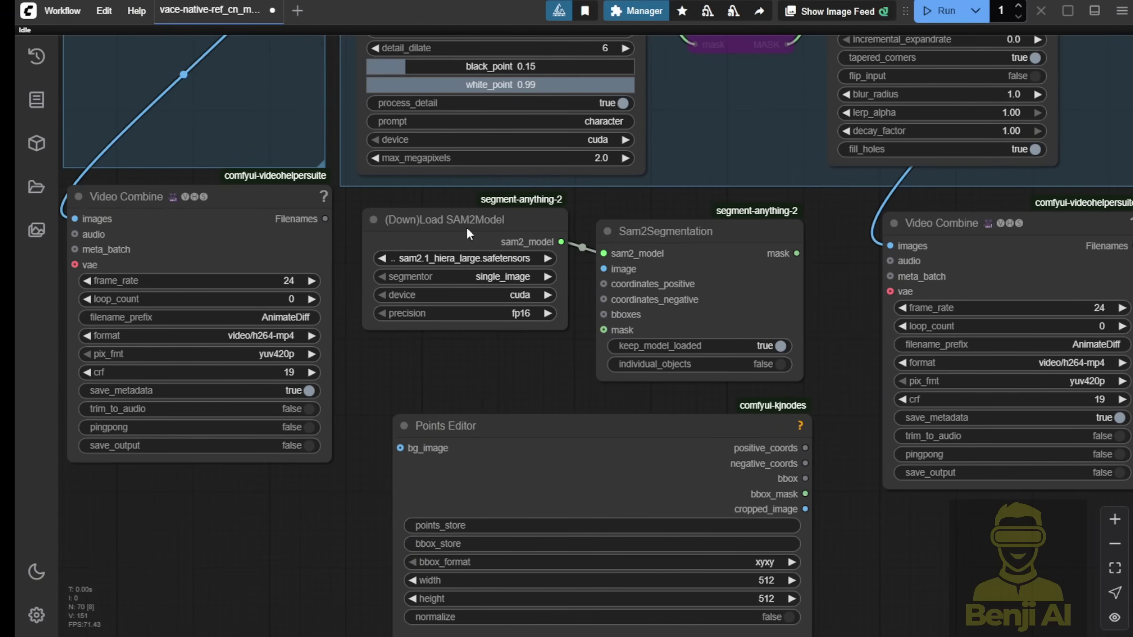
drag(449, 217, 469, 228)
drag(677, 247, 691, 246)
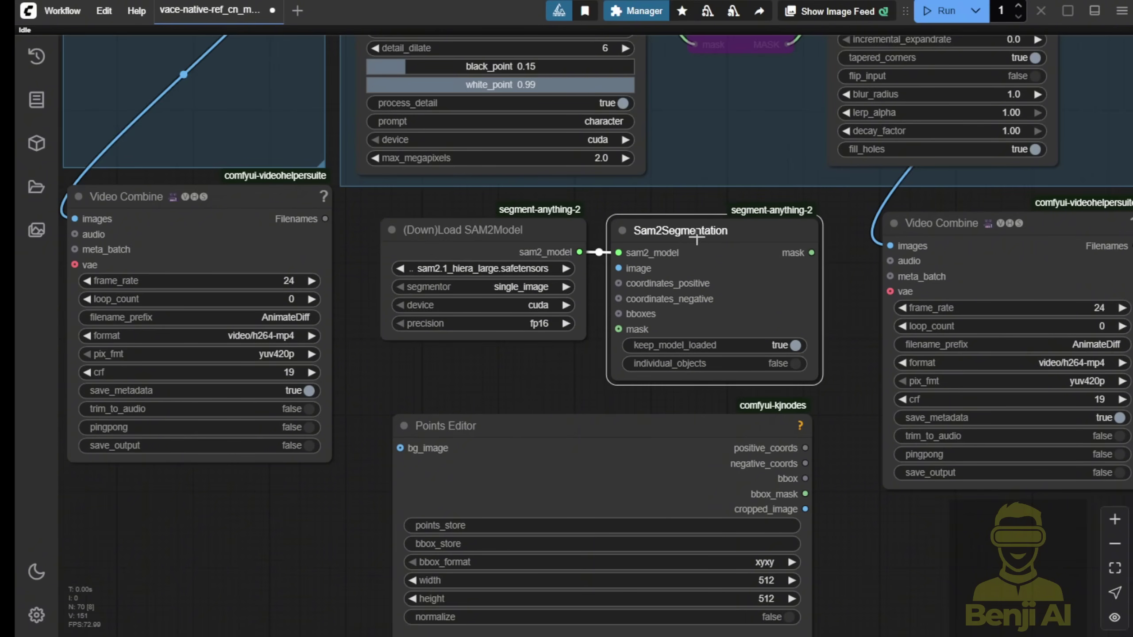
- Delete the (Down)Load SAM2Model, Sam2Segmentation and Points Editor nodes below the Masking group
scroll(326, 193, down, 3)
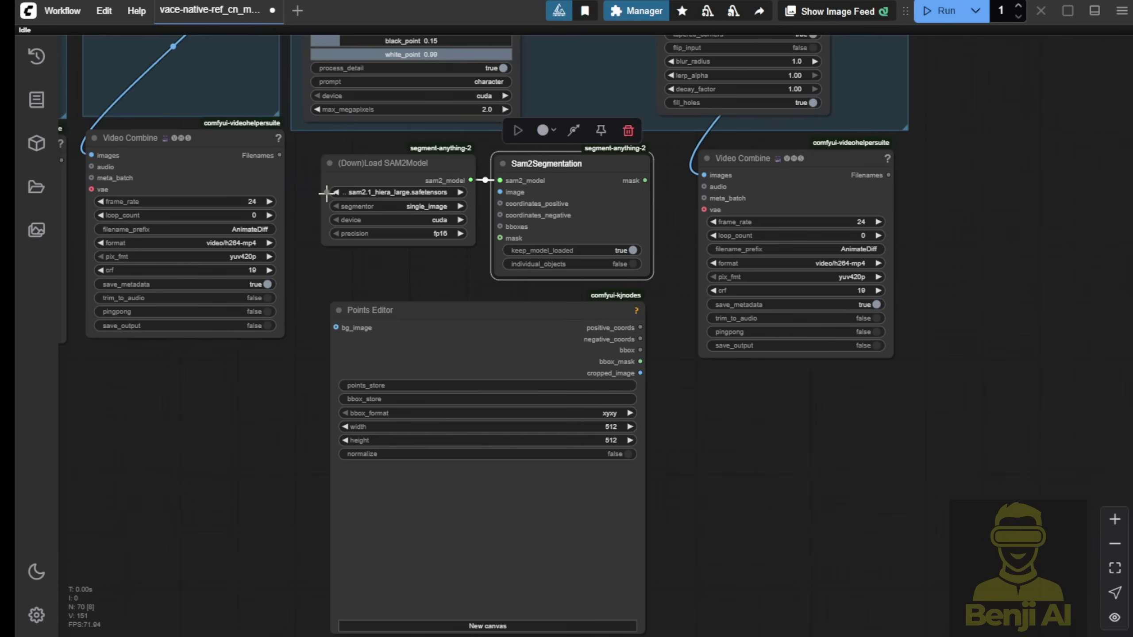
drag(300, 181, 637, 408)
key(Delete)
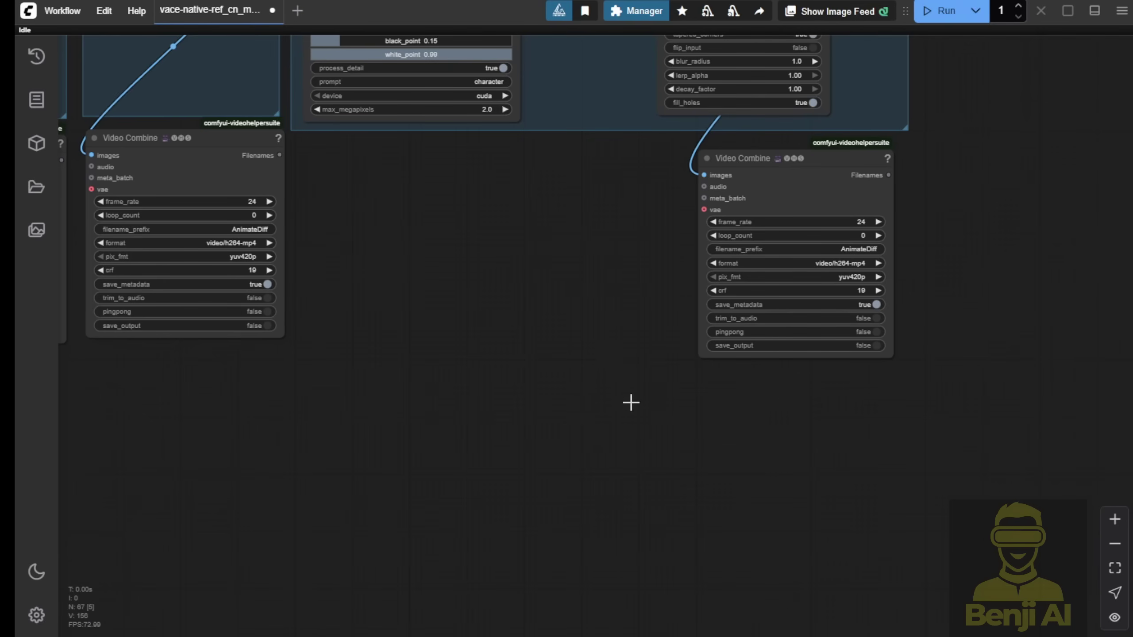
- Examine the Masking group, especially the prompt setting of the SegmentAnythingUltra V3 node and its mask chain
drag(537, 212, 600, 592)
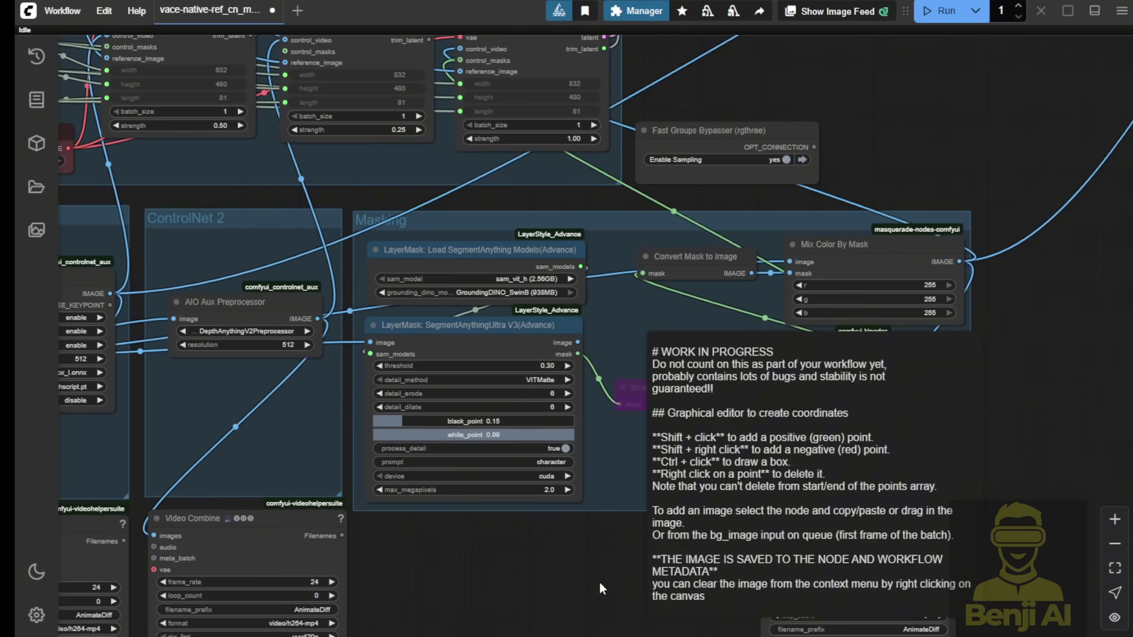
scroll(555, 582, down, 5)
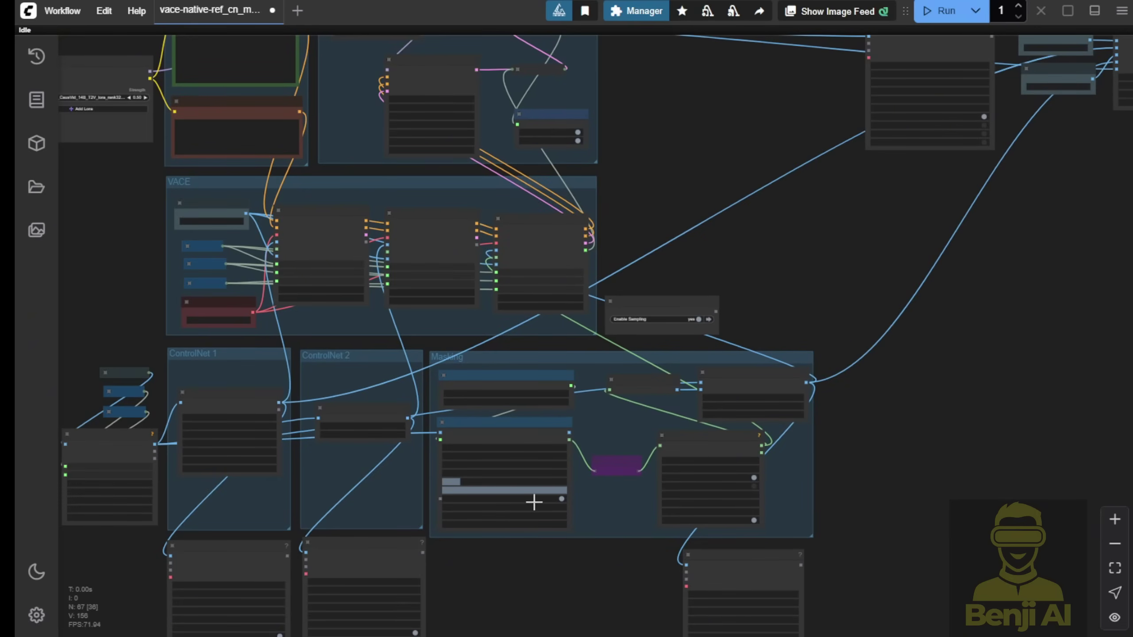
scroll(534, 502, up, 6)
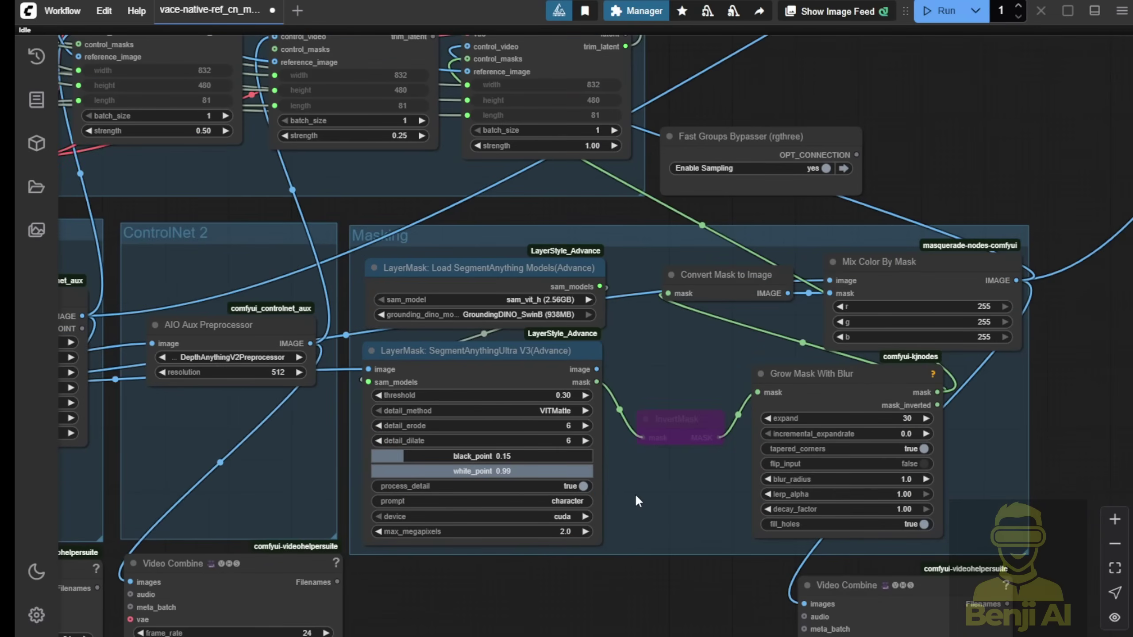
scroll(638, 499, up, 7)
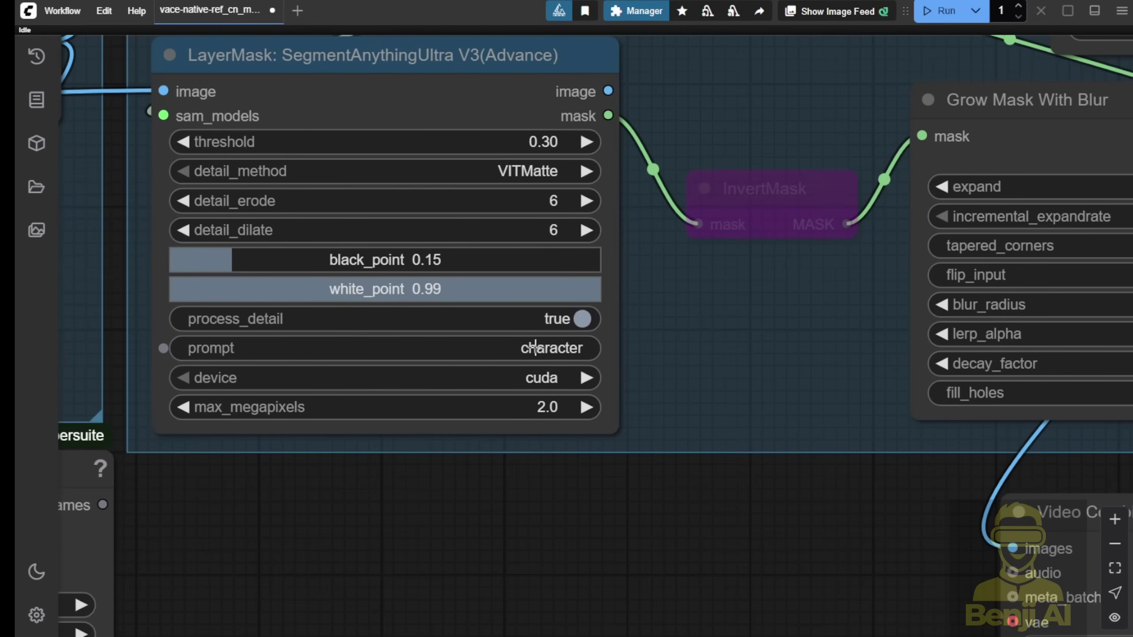
click(535, 348)
click(776, 321)
drag(777, 322, 433, 437)
scroll(434, 437, down, 1)
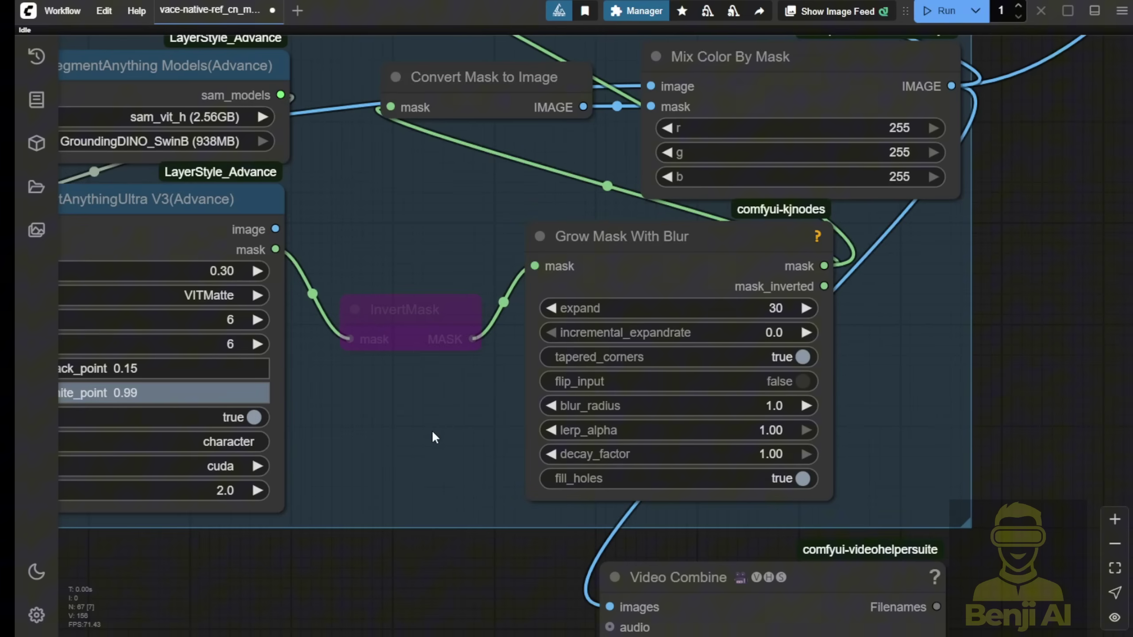
- Delete the bypassed InvertMask node and move Grow Mask With Blur closer to the SegmentAnythingUltra V3 node
click(425, 316)
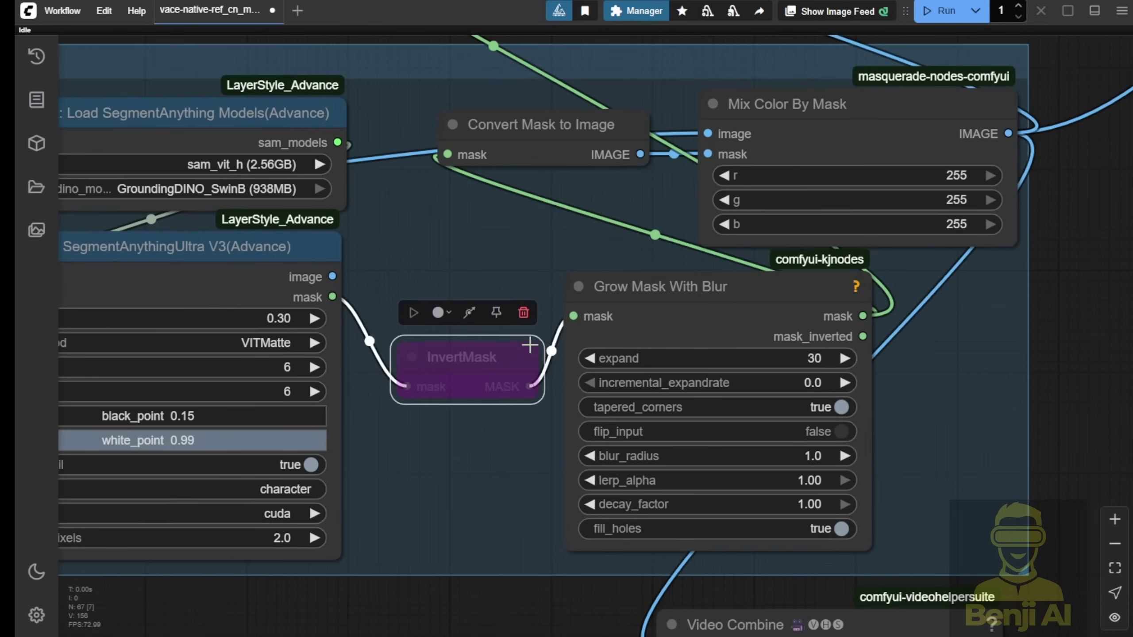
key(Delete)
drag(712, 288, 562, 288)
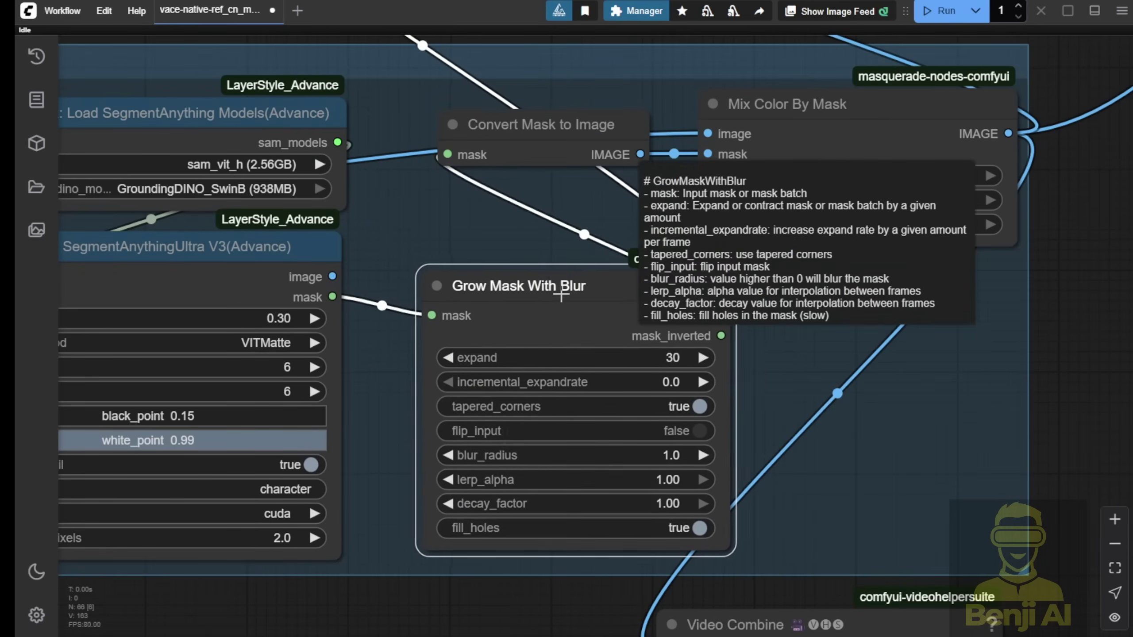
- Nudge the Convert Mask to Image node and connect Grow Mask With Blur's mask output to its mask input
scroll(679, 320, up, 2)
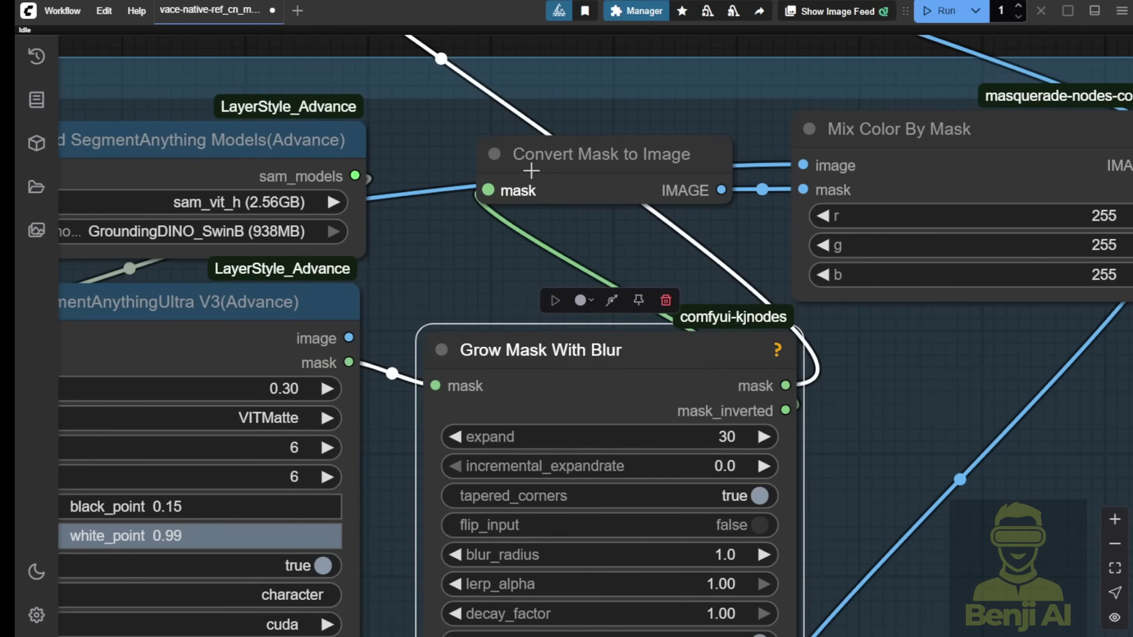
mouse_move(669, 154)
mouse_down()
mouse_move(661, 124)
mouse_move(653, 144)
mouse_move(679, 165)
mouse_up()
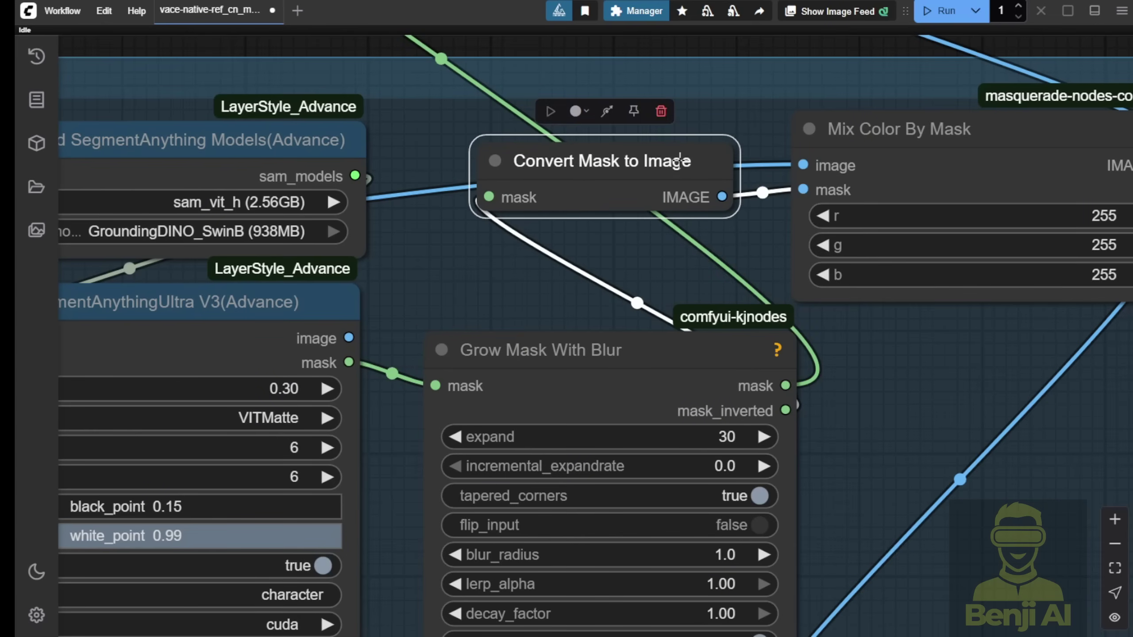
scroll(770, 85, down, 3)
scroll(770, 87, down, 1)
drag(843, 331, 816, 428)
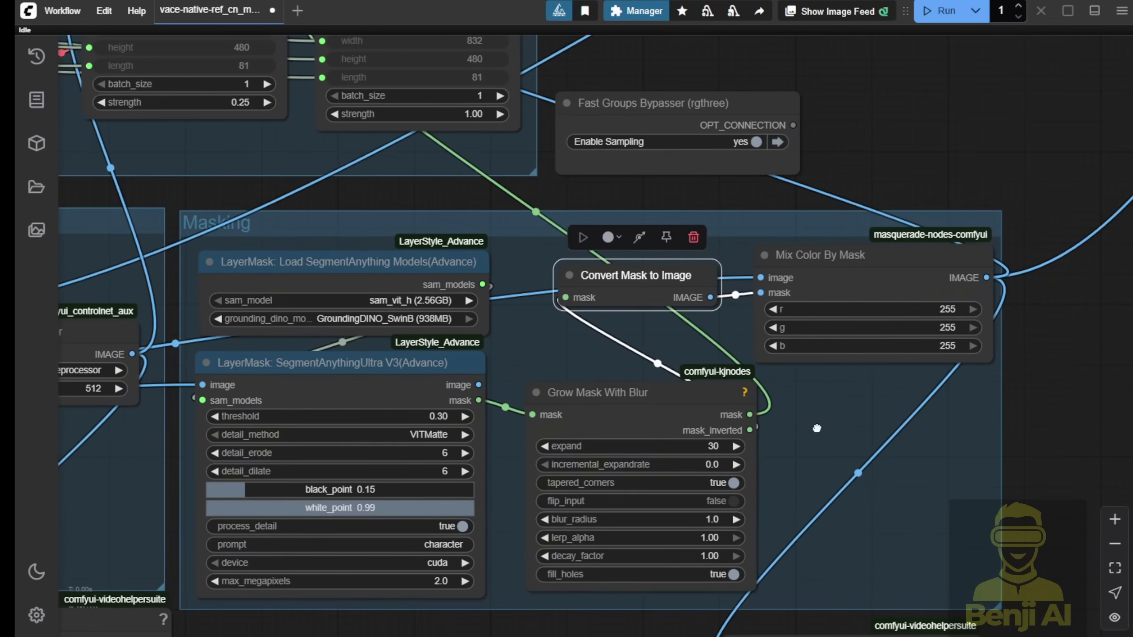
scroll(816, 428, up, 2)
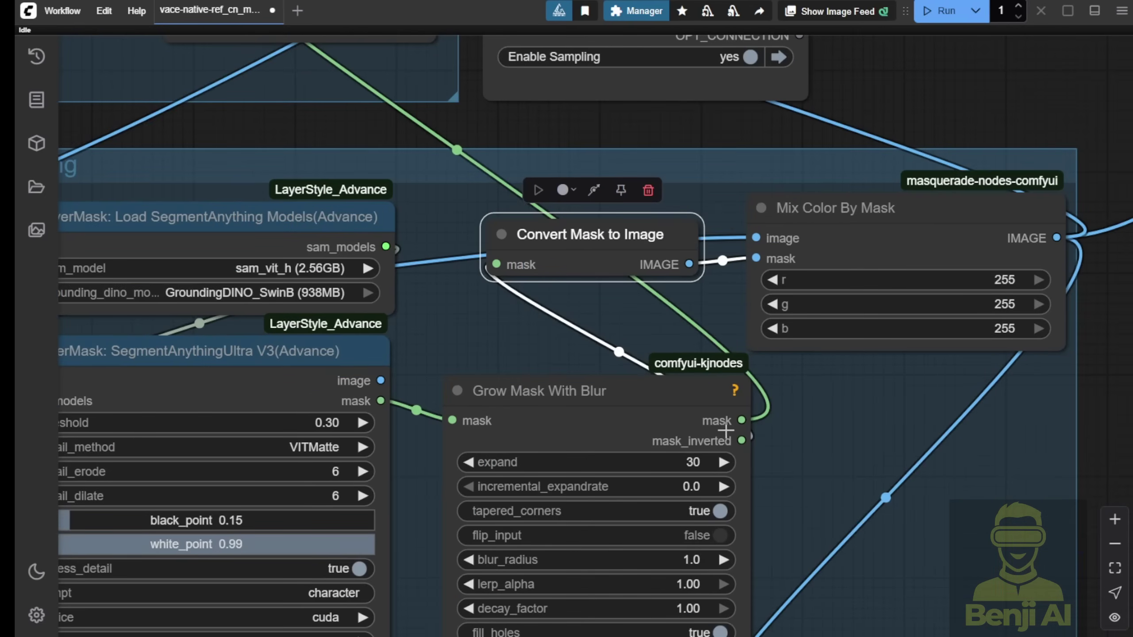
drag(742, 421, 496, 264)
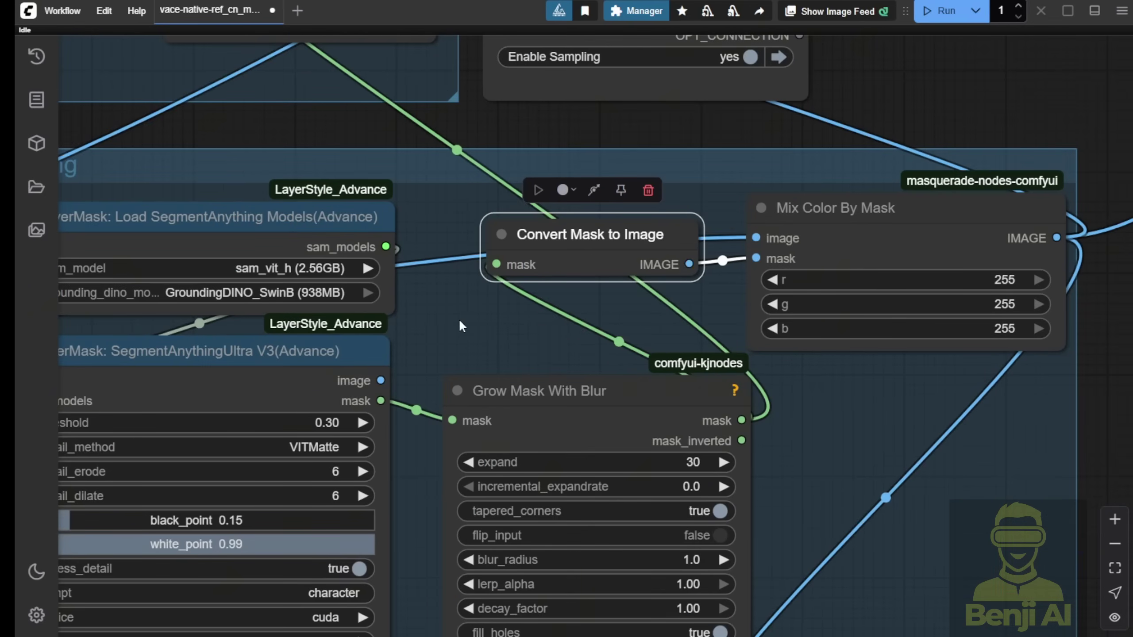
- Examine the Grow Mask With Blur connections and the three chained WanVaceToVideo nodes in the VACE group
drag(460, 324, 512, 182)
scroll(583, 154, up, 4)
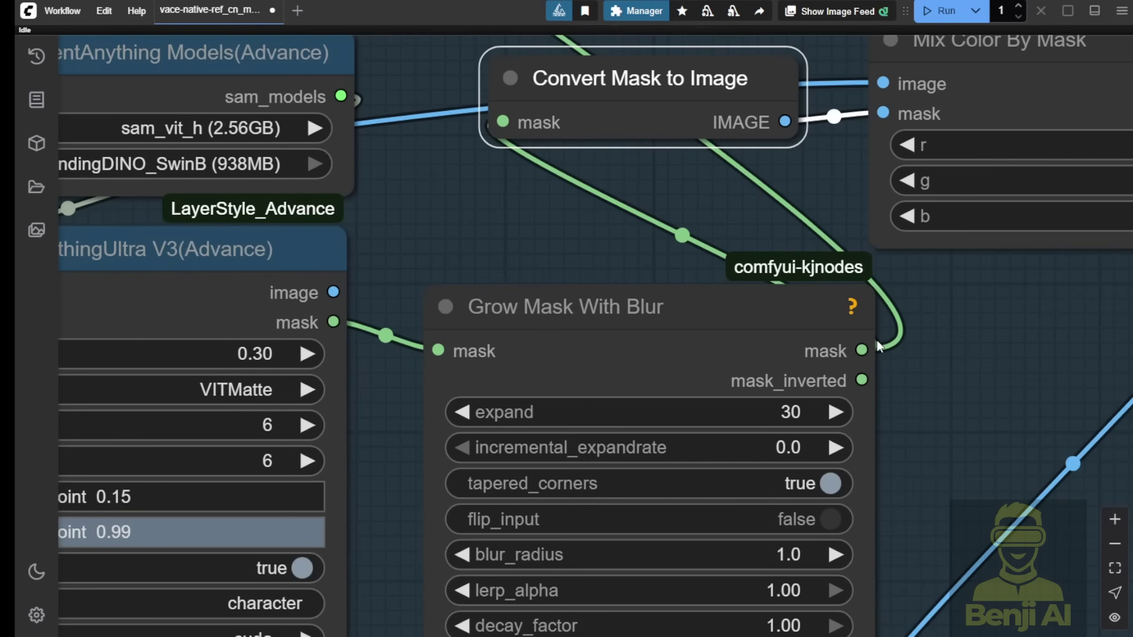
scroll(874, 339, up, 4)
scroll(789, 362, down, 10)
drag(606, 298, 660, 600)
drag(408, 365, 774, 464)
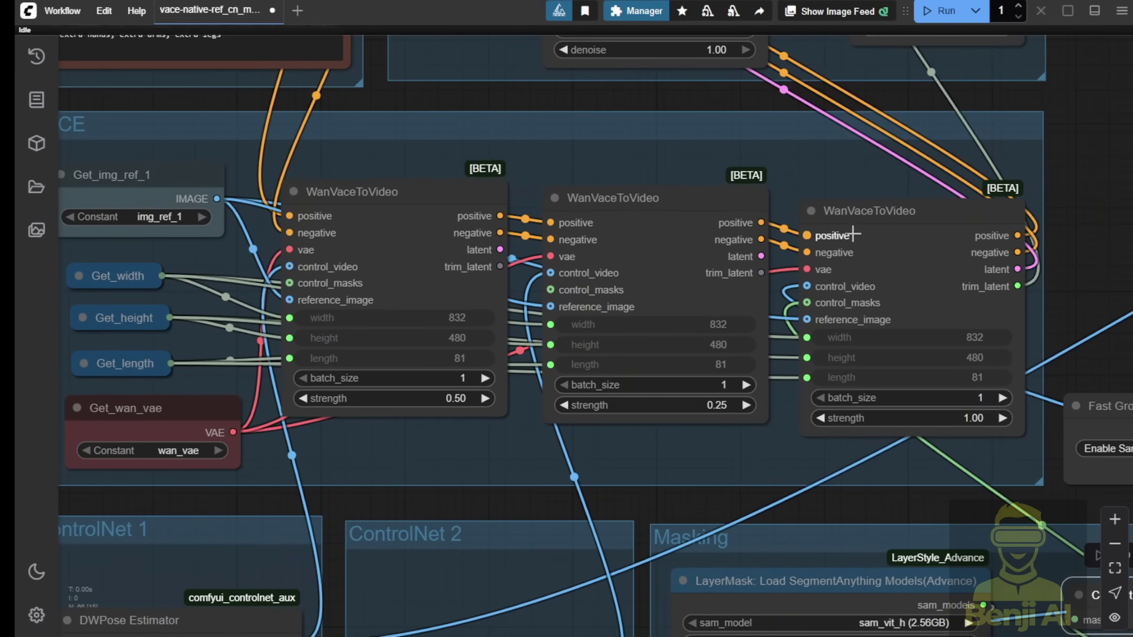
scroll(936, 221, up, 4)
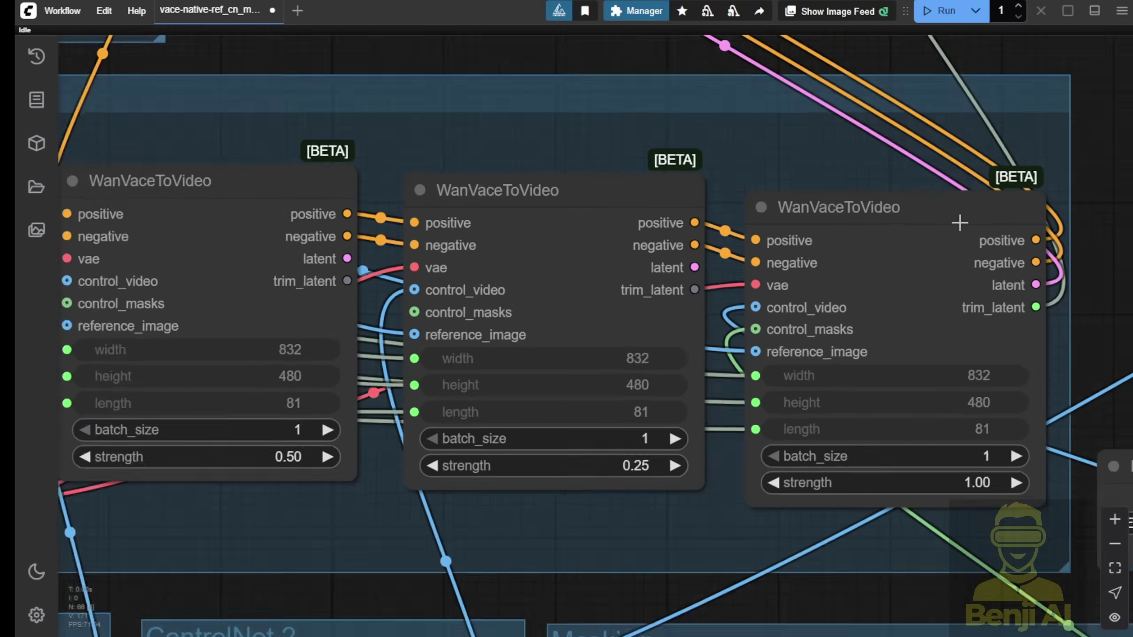
scroll(936, 226, down, 2)
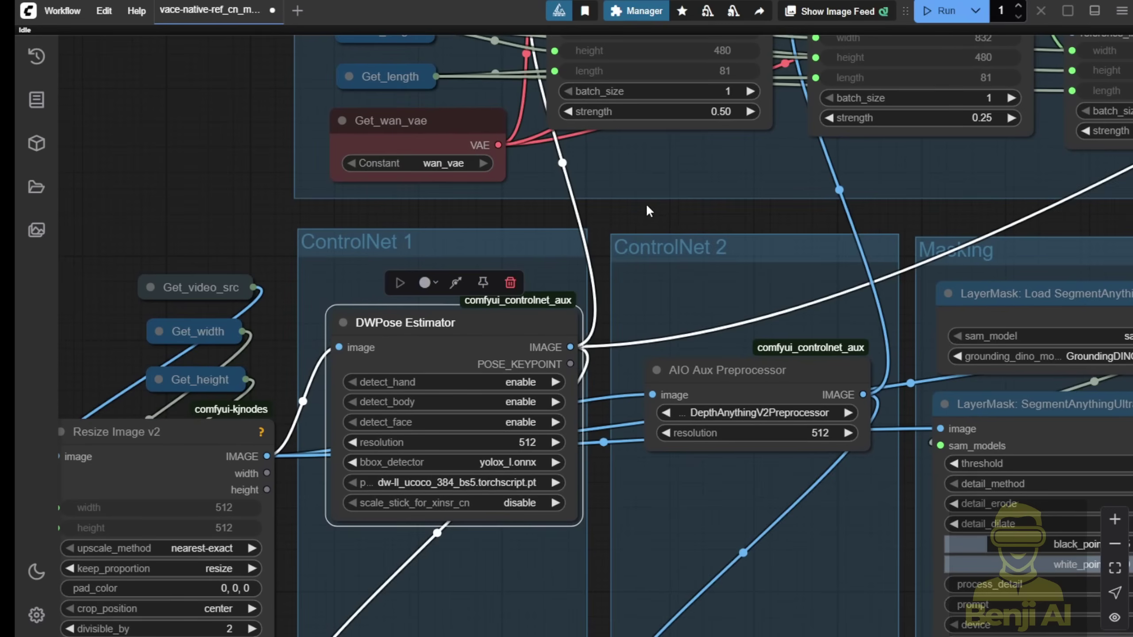
- Bypass the first WanVaceToVideo node in the VACE group and nudge the DWPose Estimator node slightly
drag(648, 207, 593, 412)
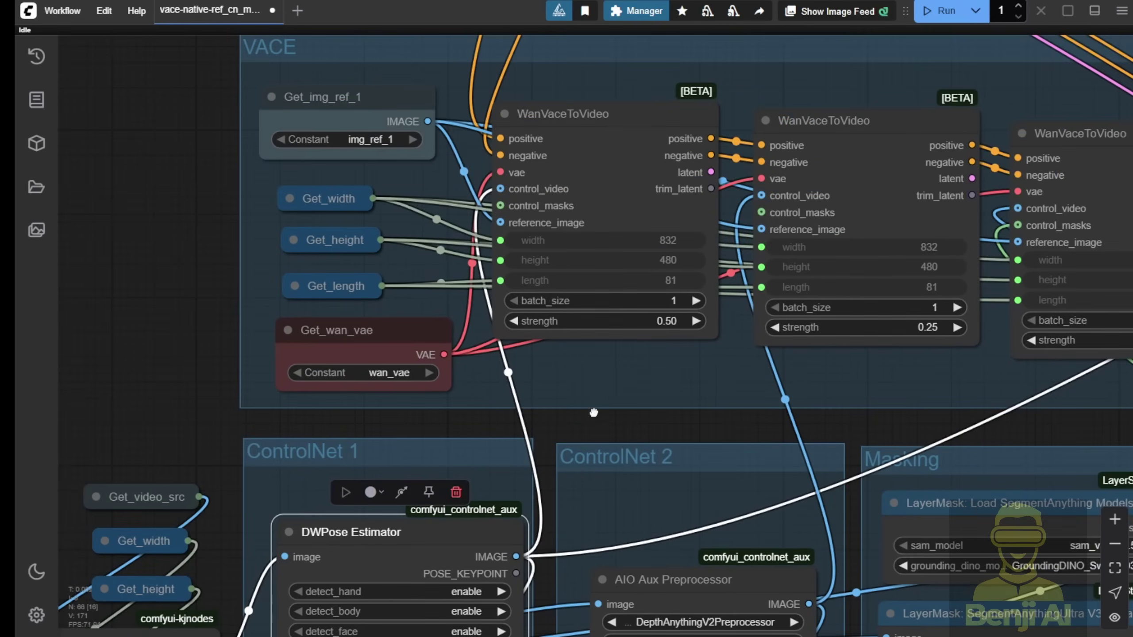
right_click(626, 120)
click(669, 367)
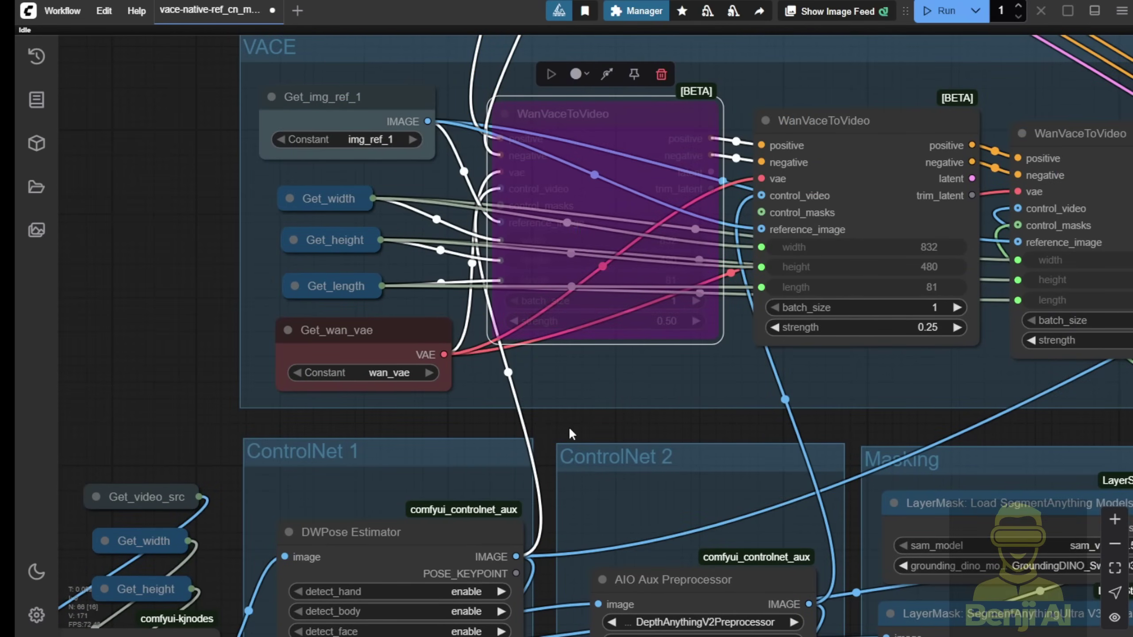
drag(478, 510, 468, 508)
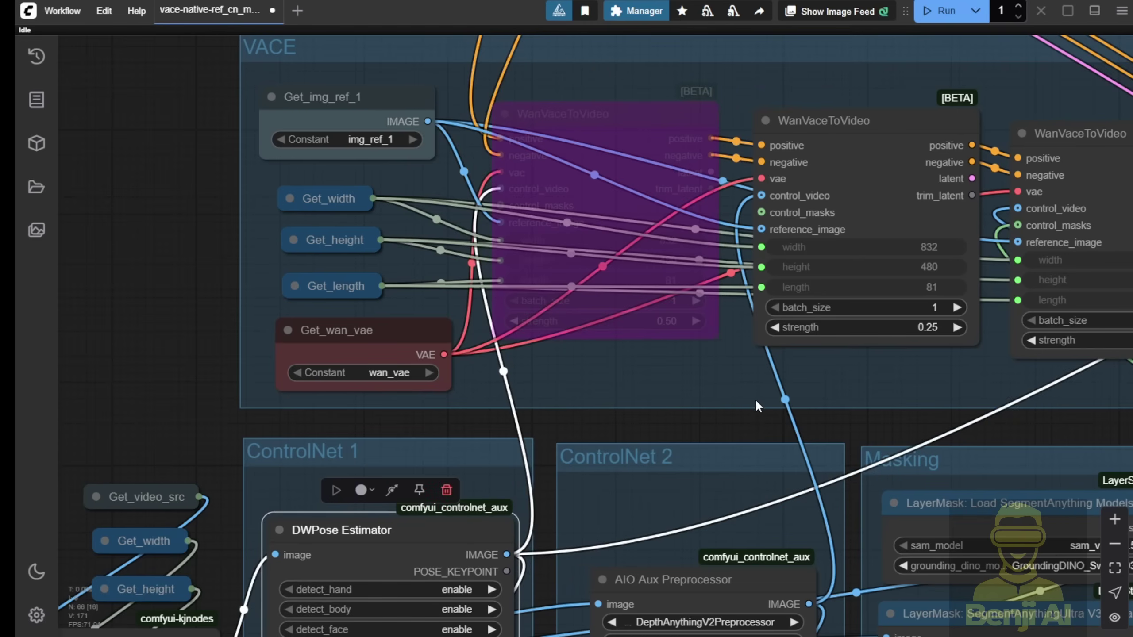
- Bypass the third WanVaceToVideo node in the VACE group, the one with strength 1.00
scroll(645, 460, down, 3)
scroll(416, 210, up, 5)
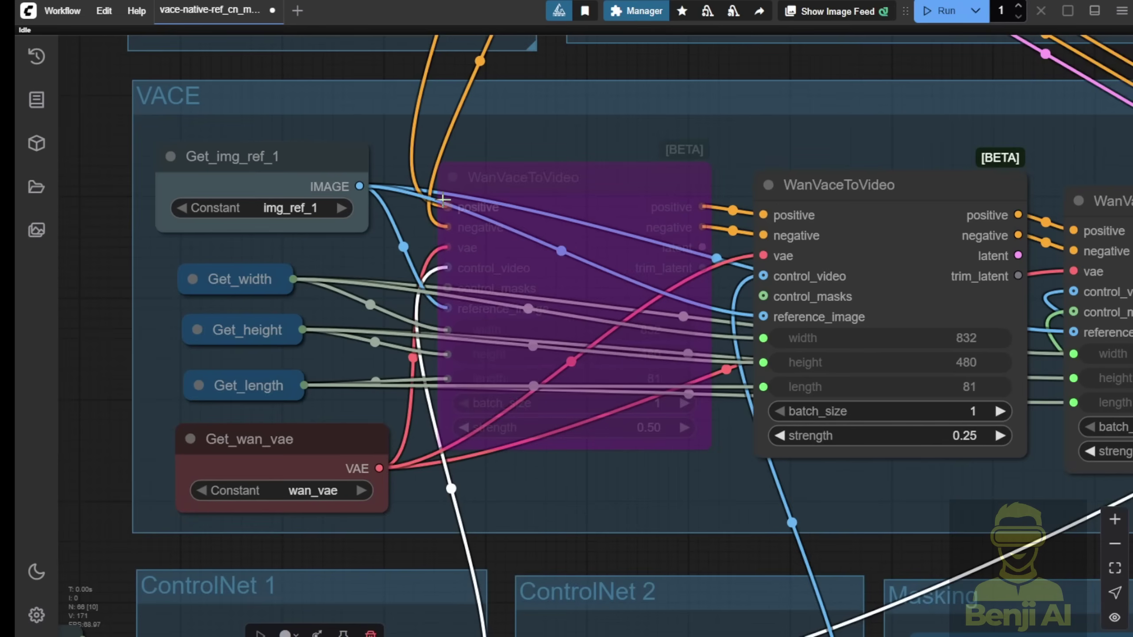
drag(731, 126, 168, 35)
click(679, 147)
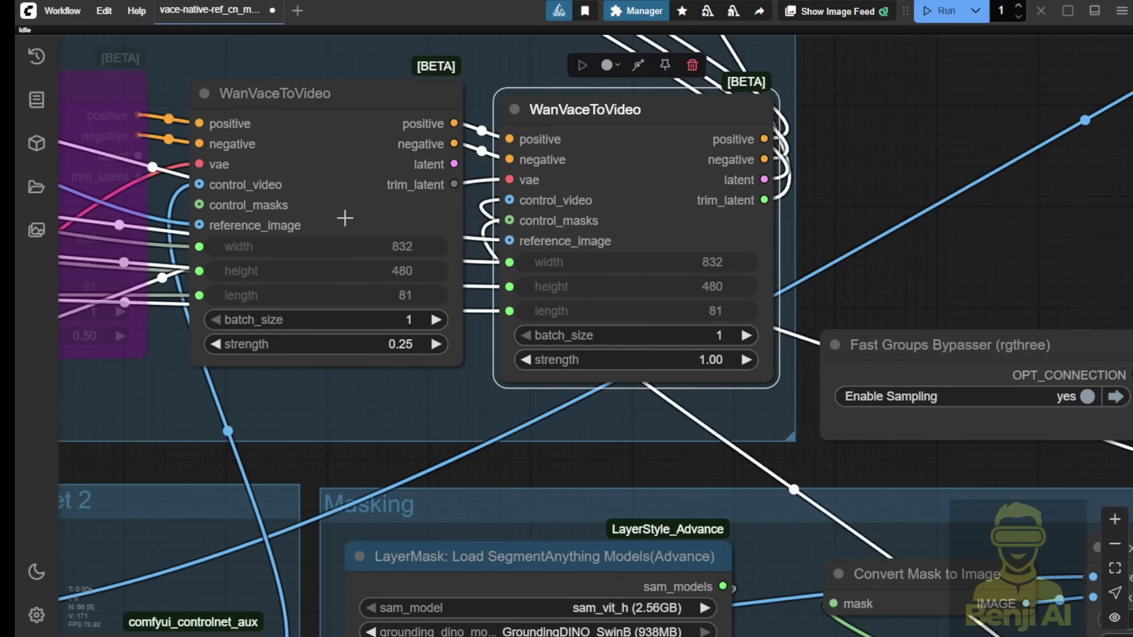
right_click(644, 111)
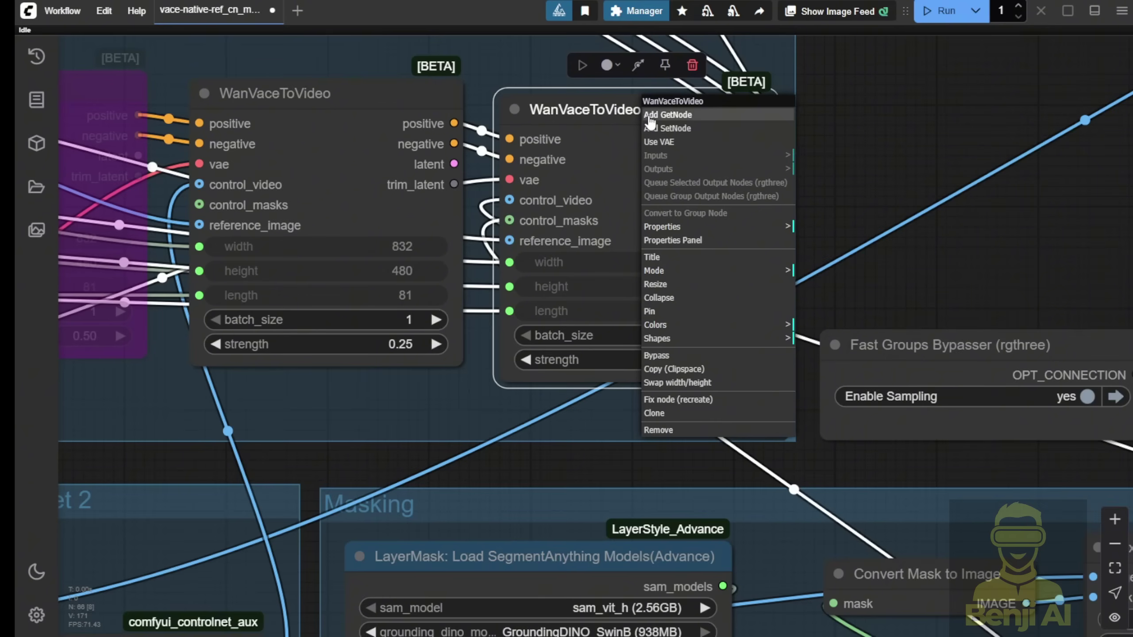
click(690, 357)
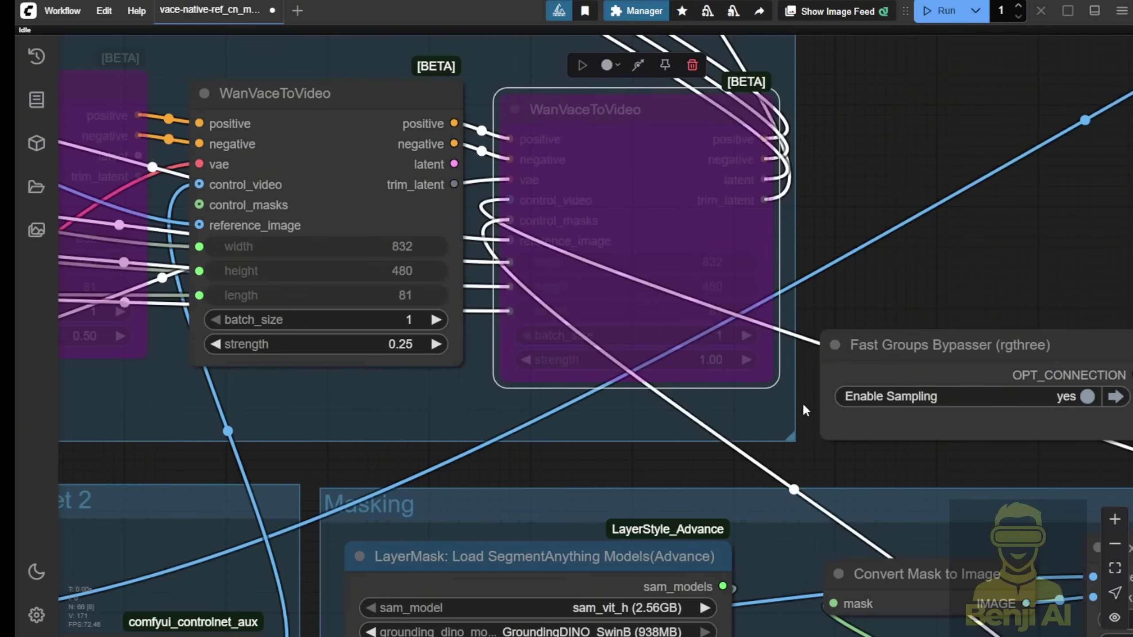
- Connect the second WanVaceToVideo node's latent output to KSampler's latent_image input and nudge the third WanVaceToVideo node slightly
scroll(858, 241, down, 2)
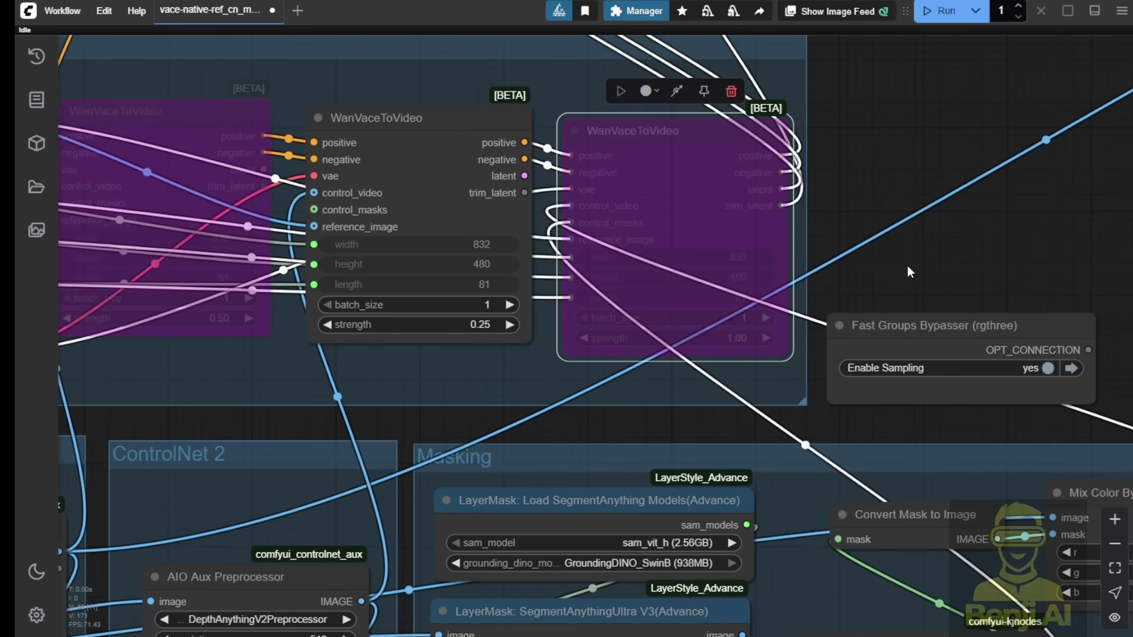
drag(914, 270, 953, 381)
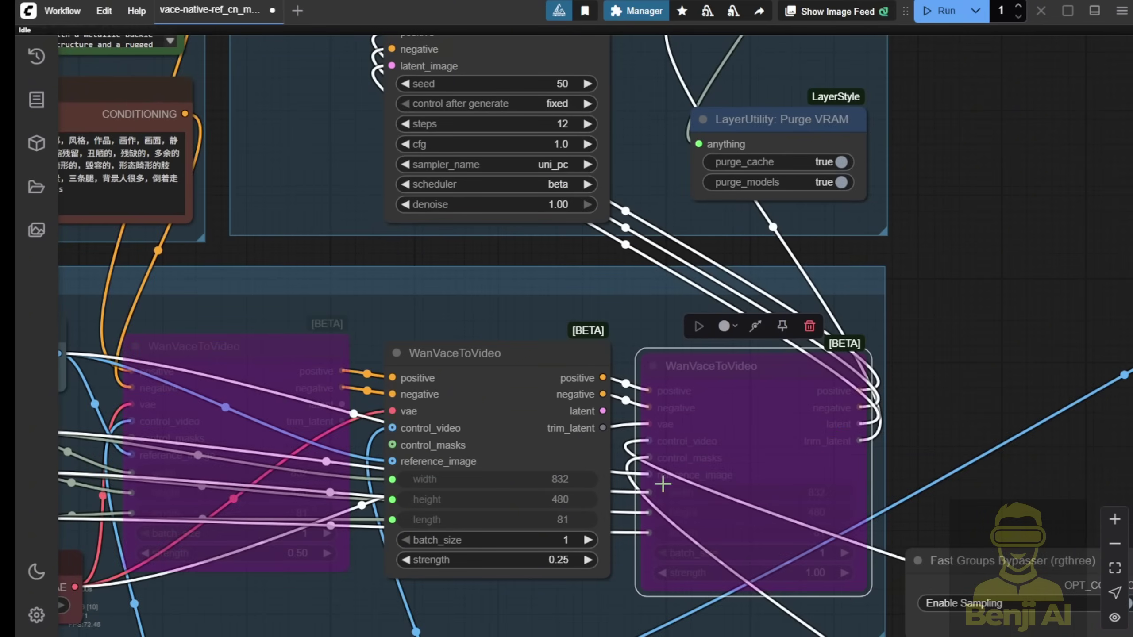
scroll(665, 464, up, 3)
scroll(579, 397, up, 4)
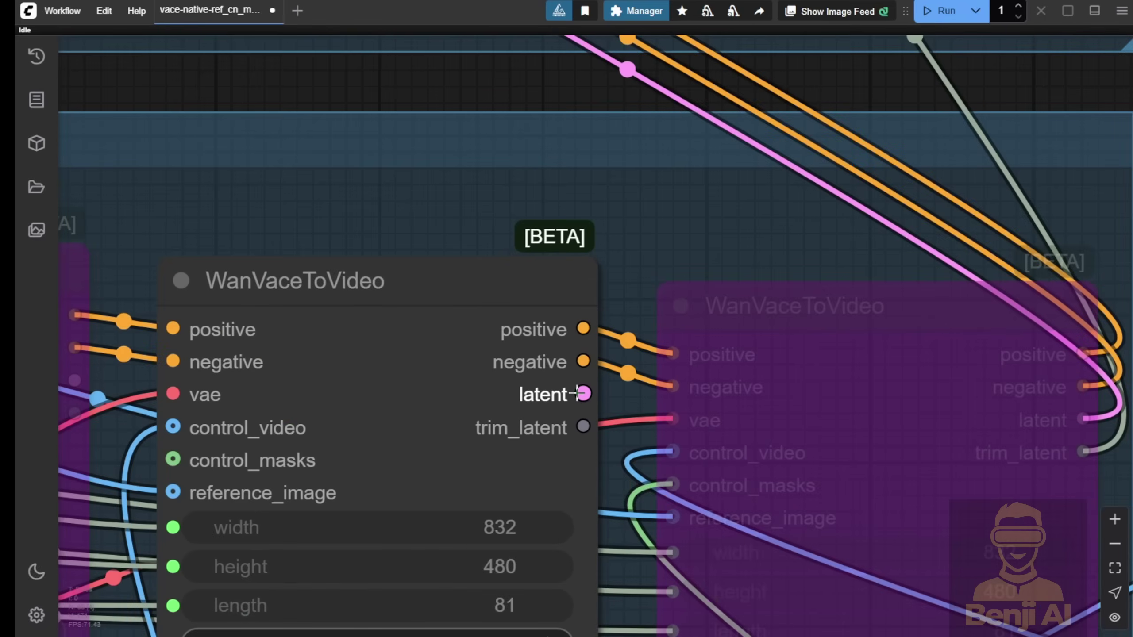
drag(722, 224, 534, 162)
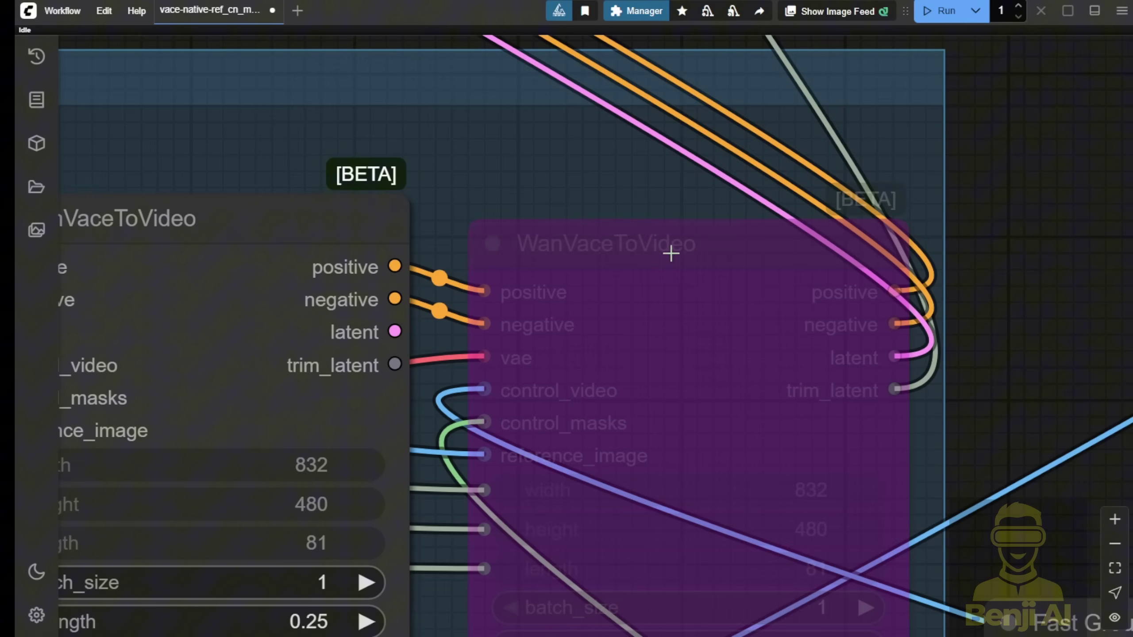
scroll(494, 163, down, 5)
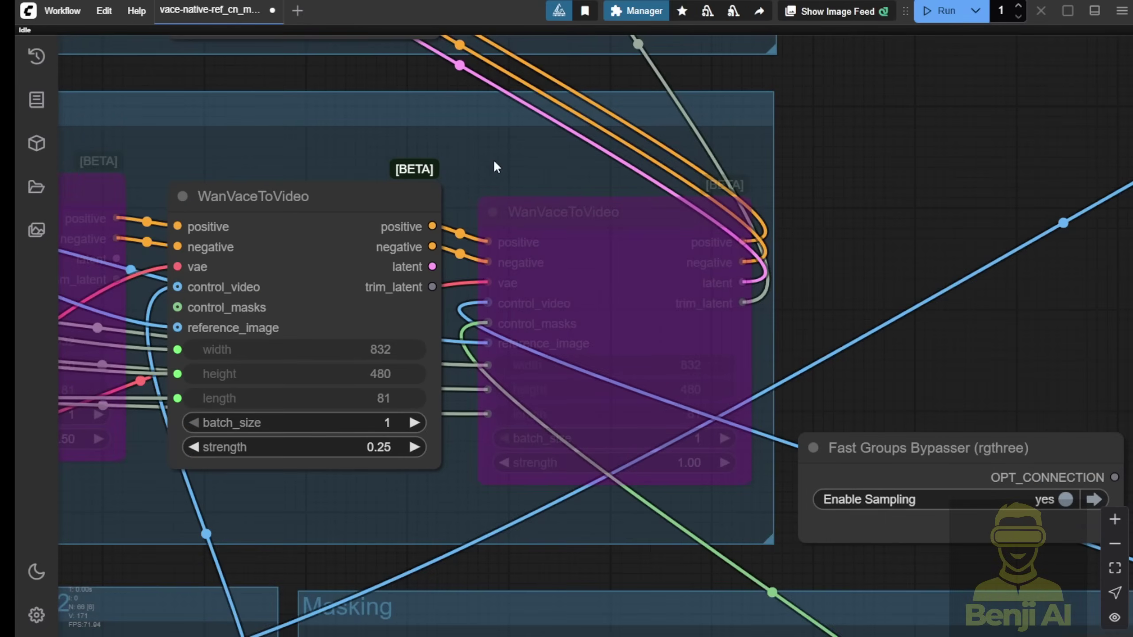
drag(495, 163, 809, 416)
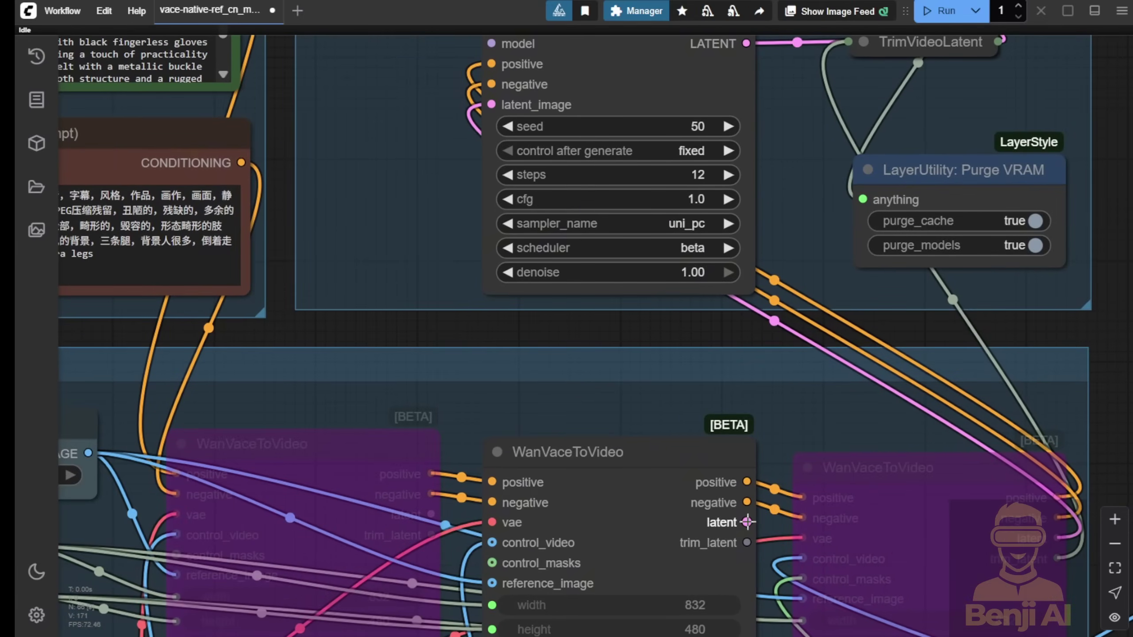
drag(746, 522, 491, 105)
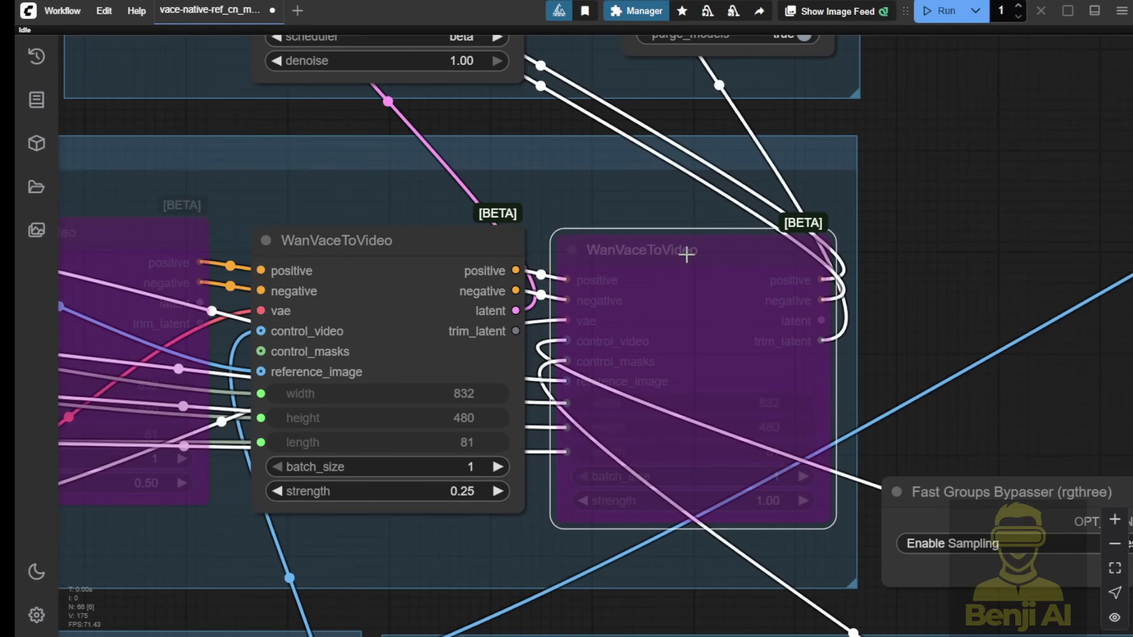
drag(685, 253, 693, 256)
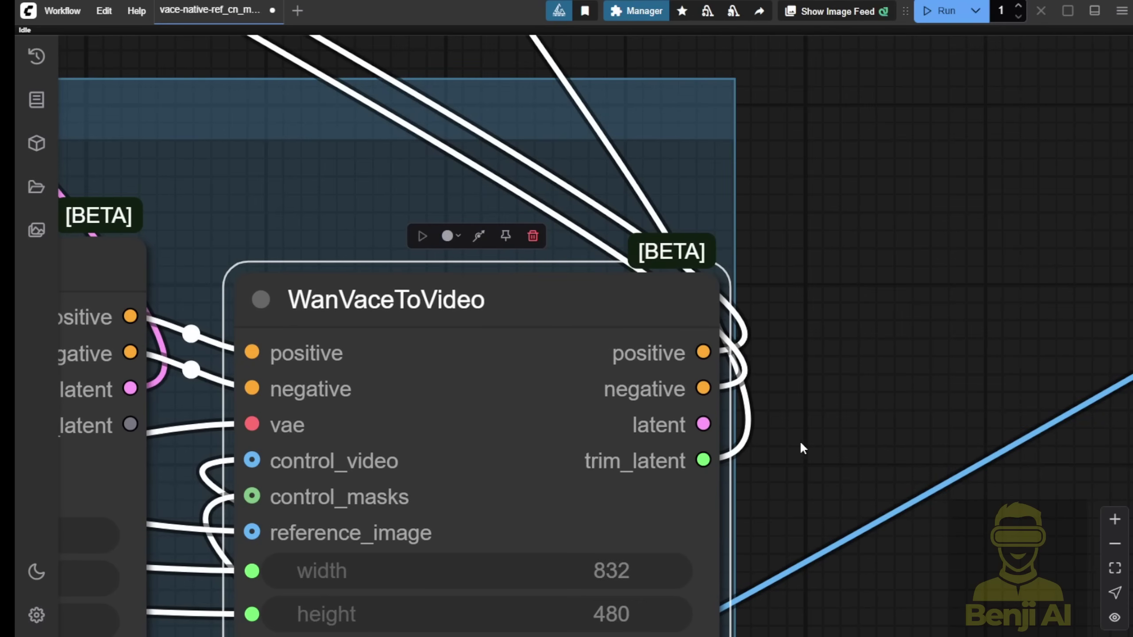
- Expand the collapsed TrimVideoLatent node and move it slightly closer to the KSampler node
scroll(802, 450, down, 4)
drag(806, 278, 869, 636)
click(550, 208)
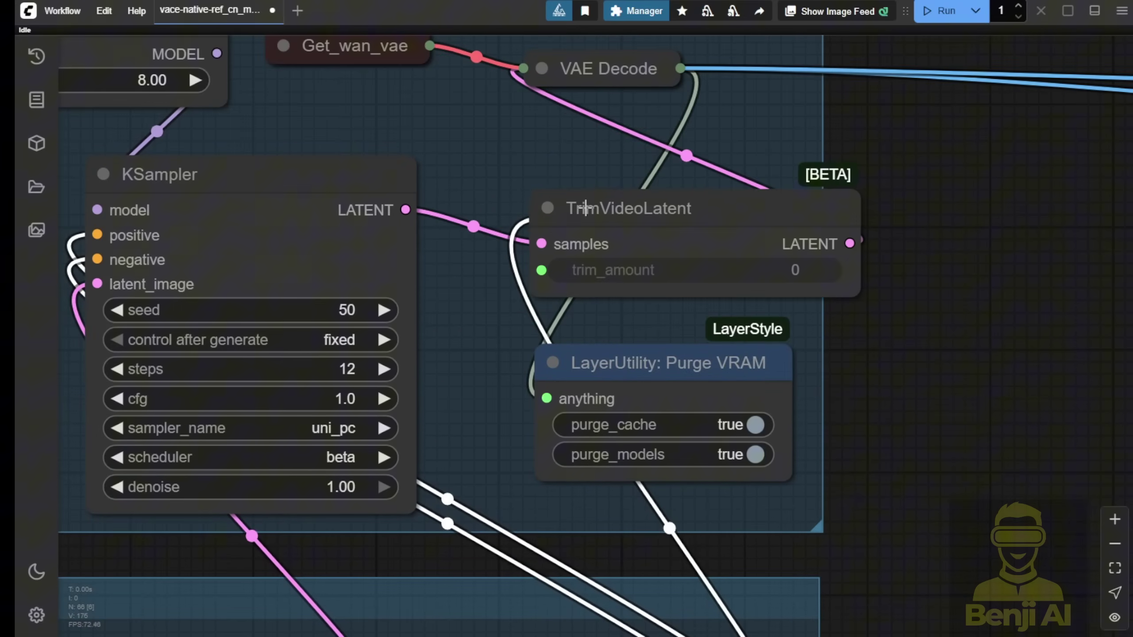
drag(610, 211, 560, 205)
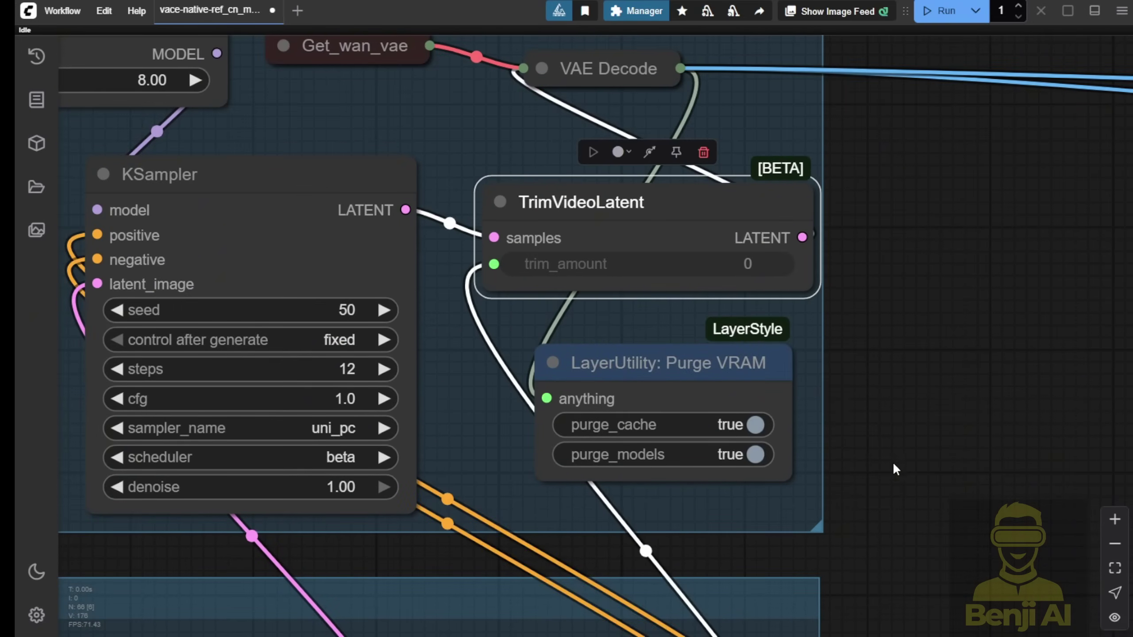
scroll(912, 489, down, 4)
drag(917, 495, 849, 154)
scroll(657, 400, up, 4)
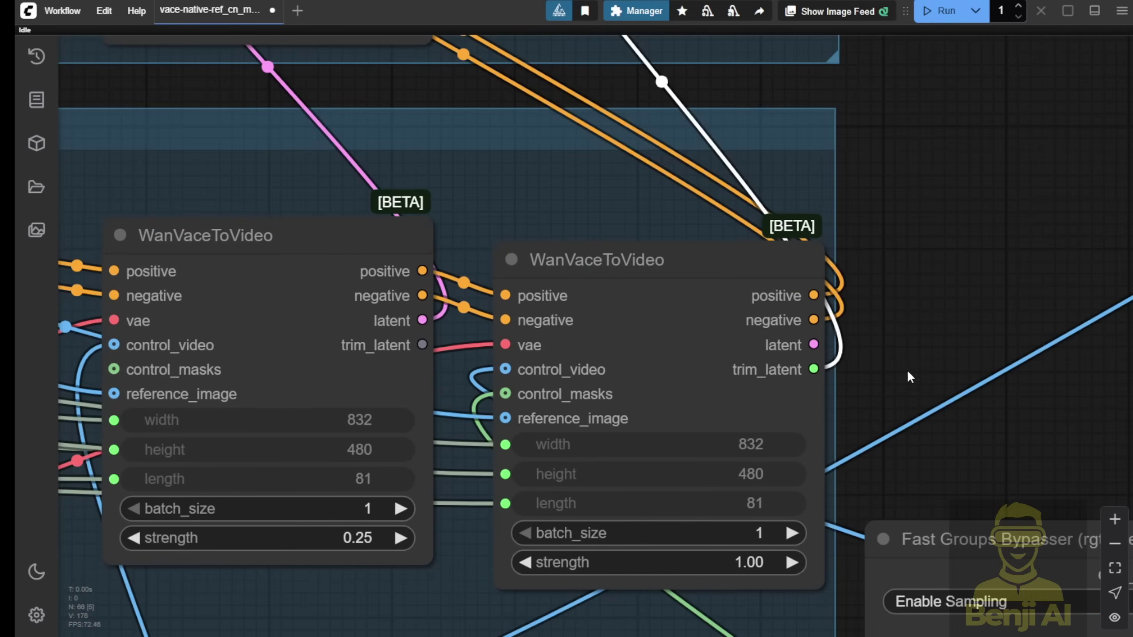
- Bypass the third WanVaceToVideo node in the VACE group, the one with strength 1.00
click(663, 268)
right_click(682, 265)
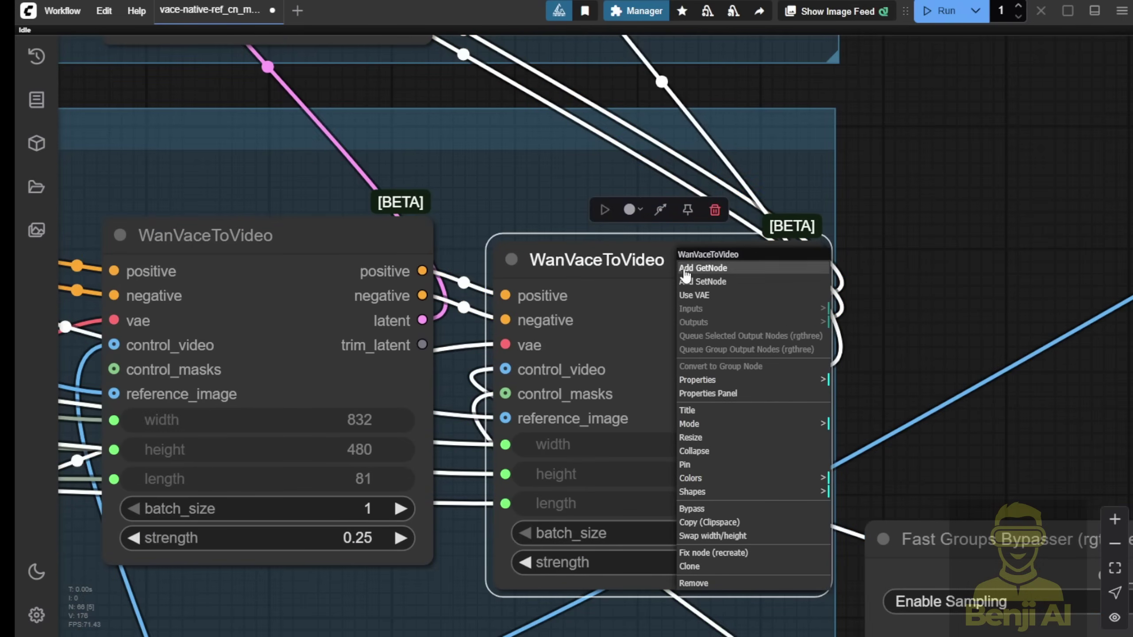
click(728, 513)
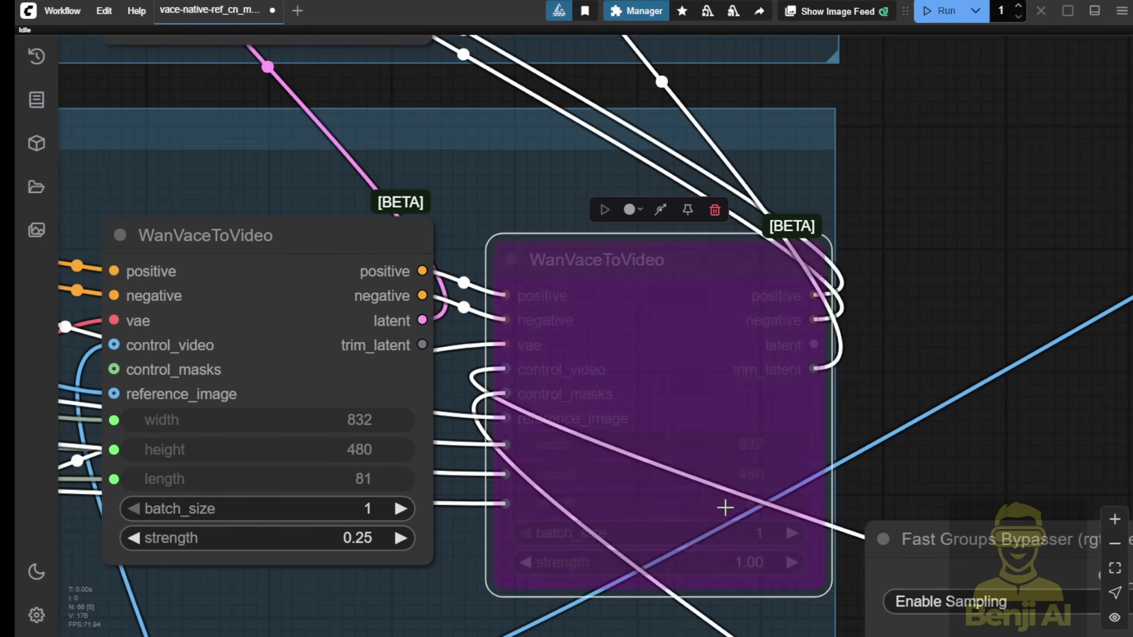
- Connect the second WanVaceToVideo node's trim_latent output to the TrimVideoLatent node's trim_amount input
scroll(1009, 313, up, 5)
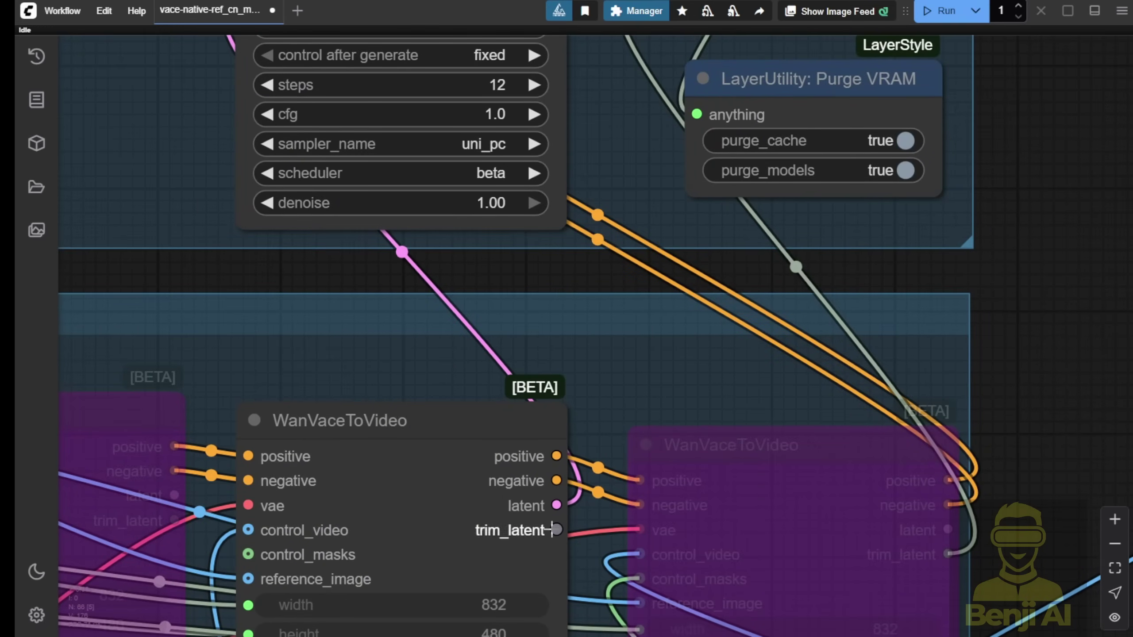
scroll(528, 473, down, 5)
drag(609, 502, 656, 152)
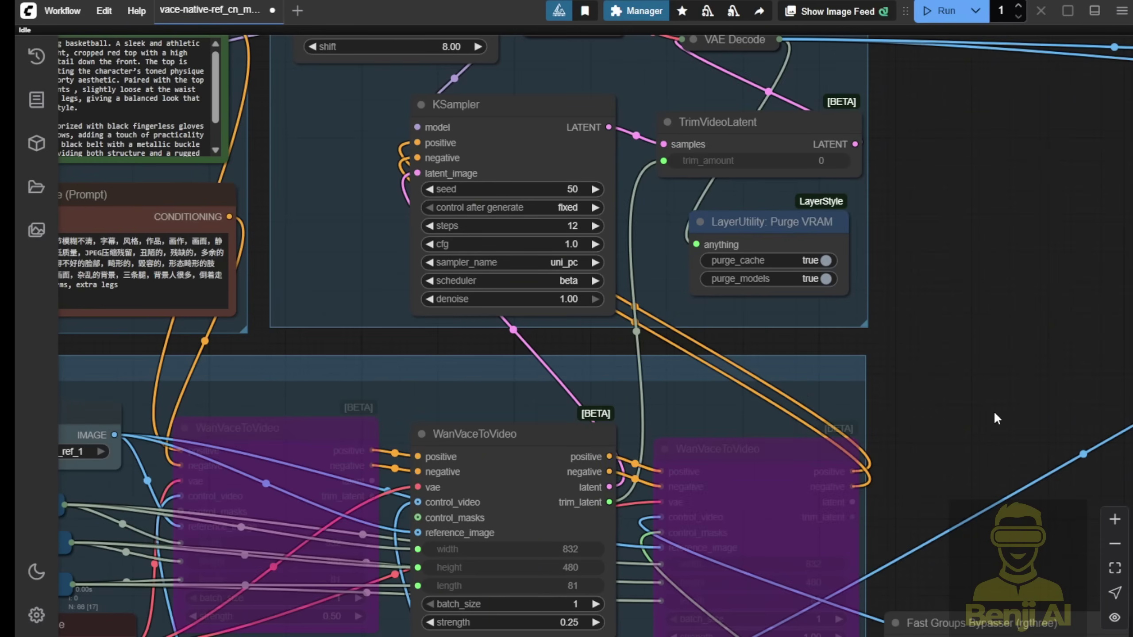
- Bypass all nodes in the Masking group that feeds the third WanVaceToVideo node
drag(994, 414, 1000, 273)
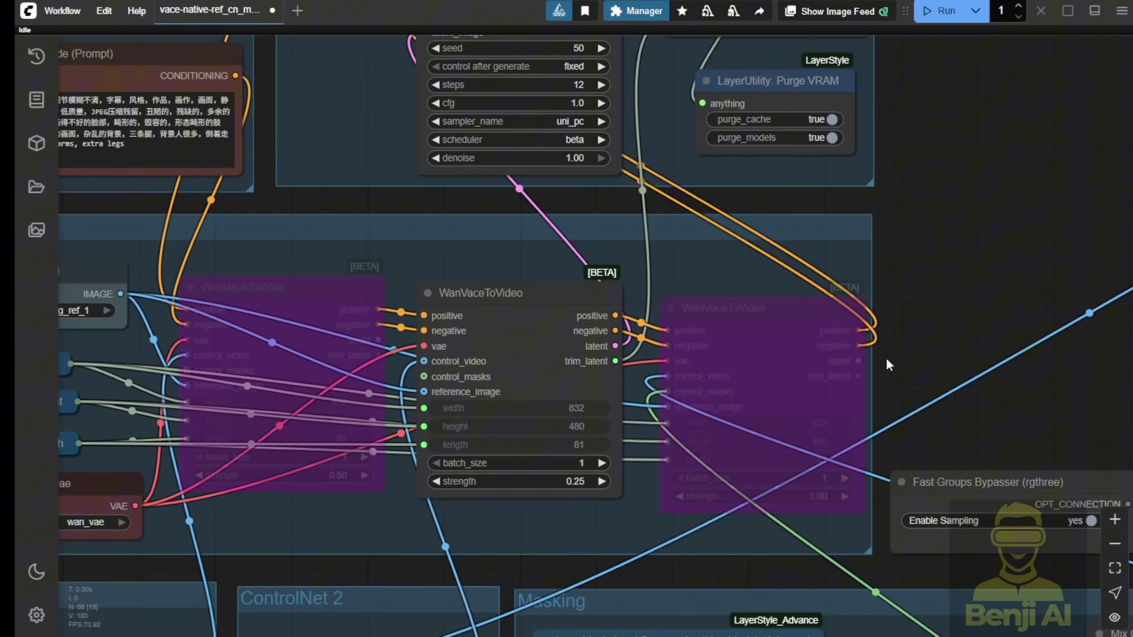
scroll(847, 386, up, 3)
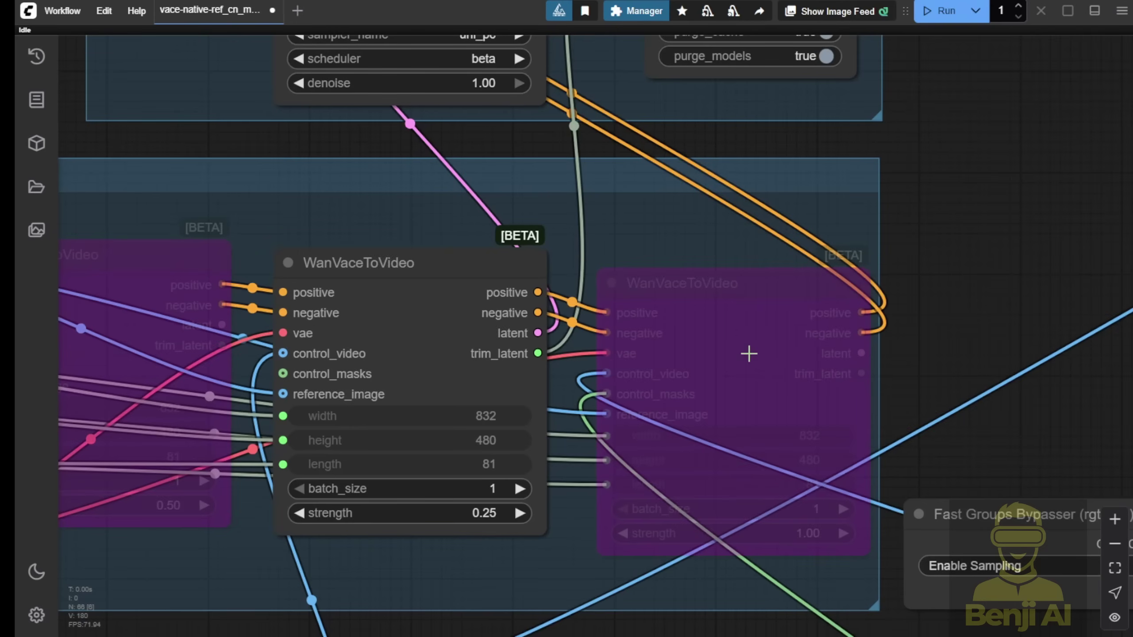
click(689, 286)
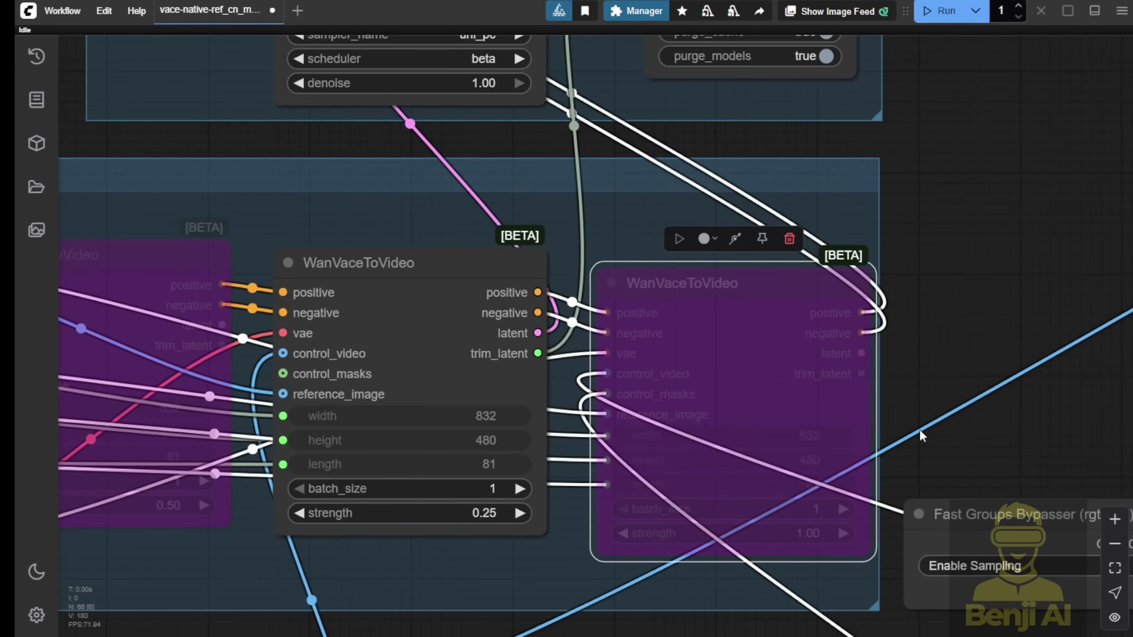
click(970, 446)
scroll(970, 446, down, 4)
drag(970, 446, 777, 122)
right_click(707, 318)
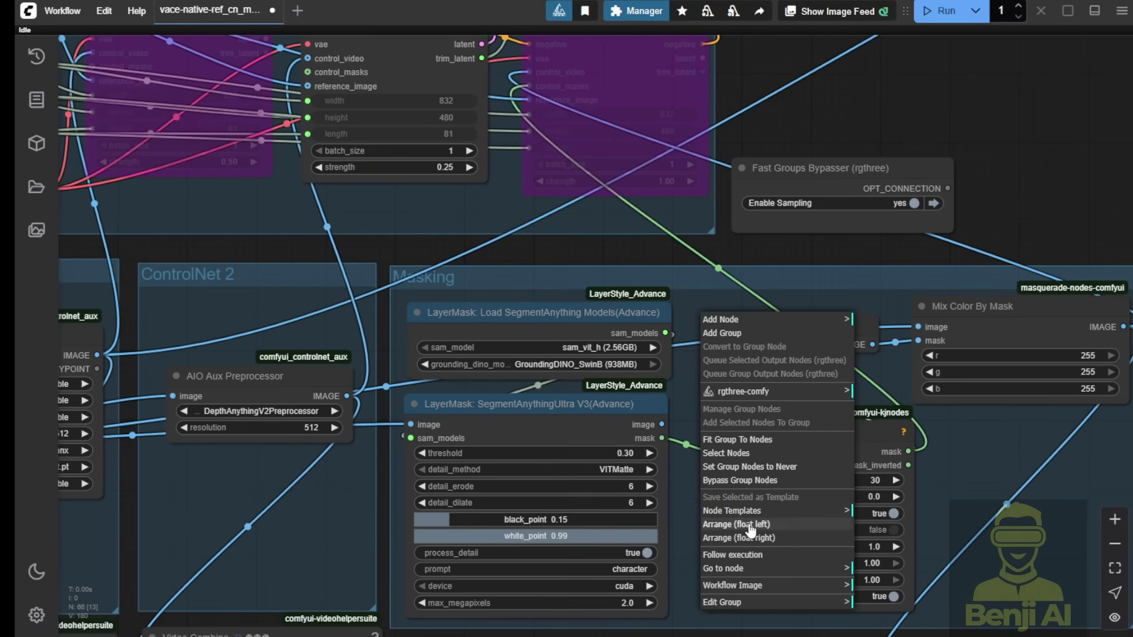
click(745, 481)
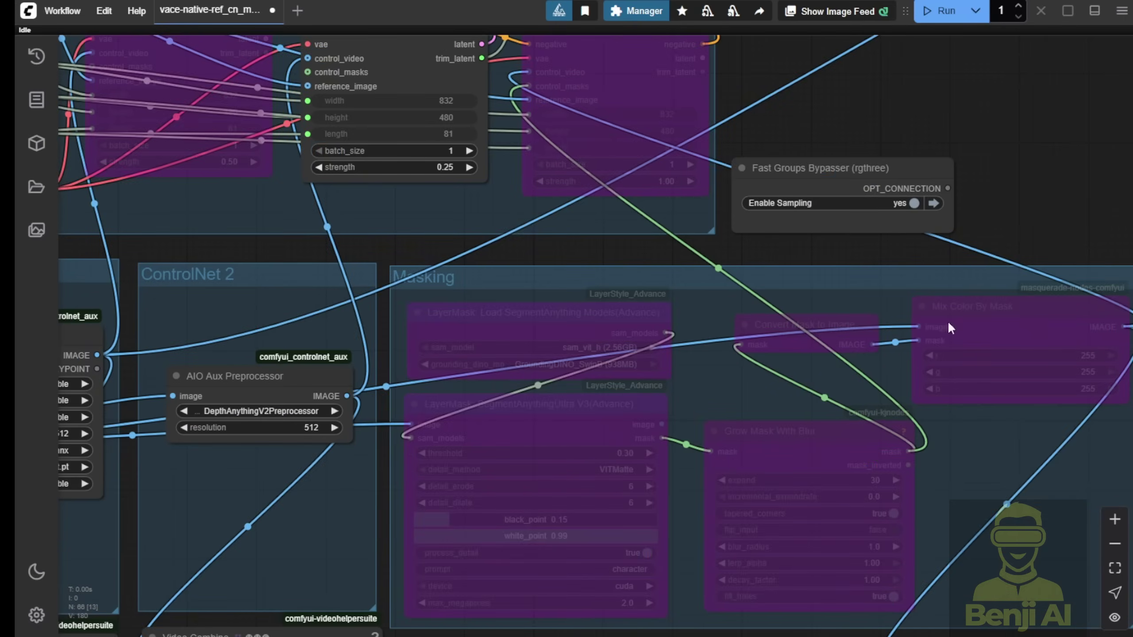
- Examine the connections between the ControlNet 1, ControlNet 2, VACE and Sampling groups, with the ControlNet 2 group selected
drag(402, 211, 634, 366)
scroll(633, 364, down, 6)
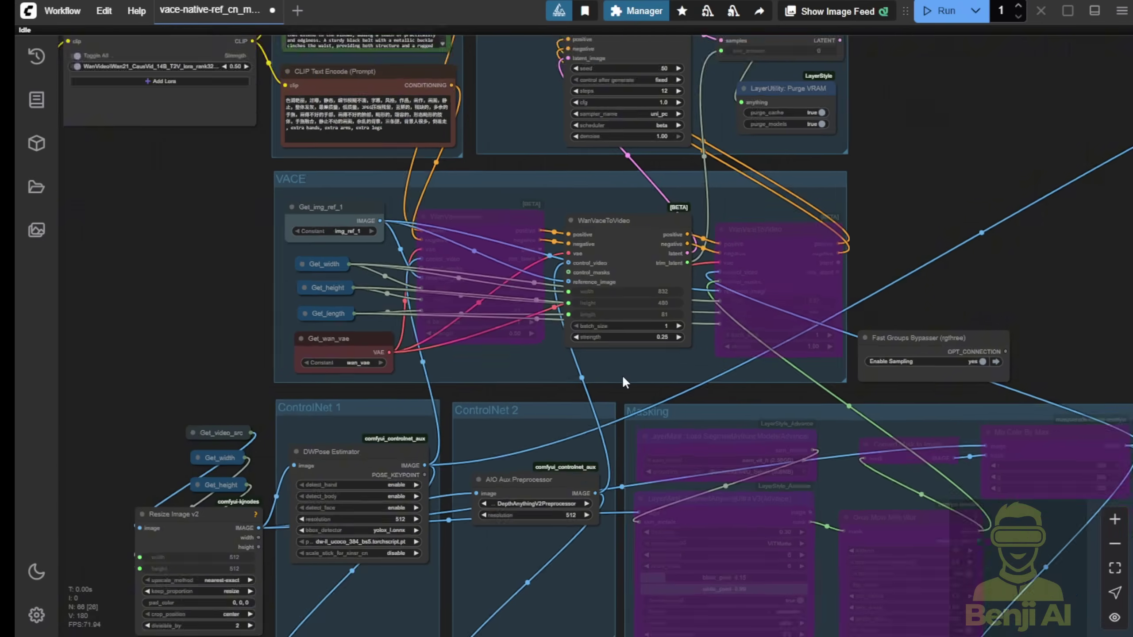
scroll(477, 263, up, 5)
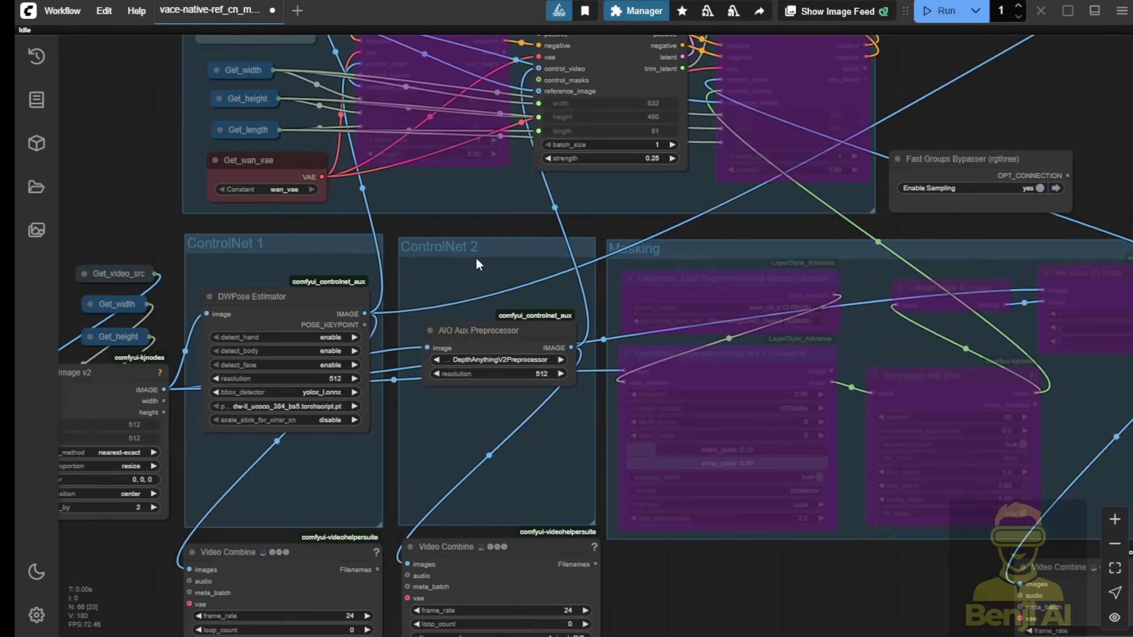
click(419, 239)
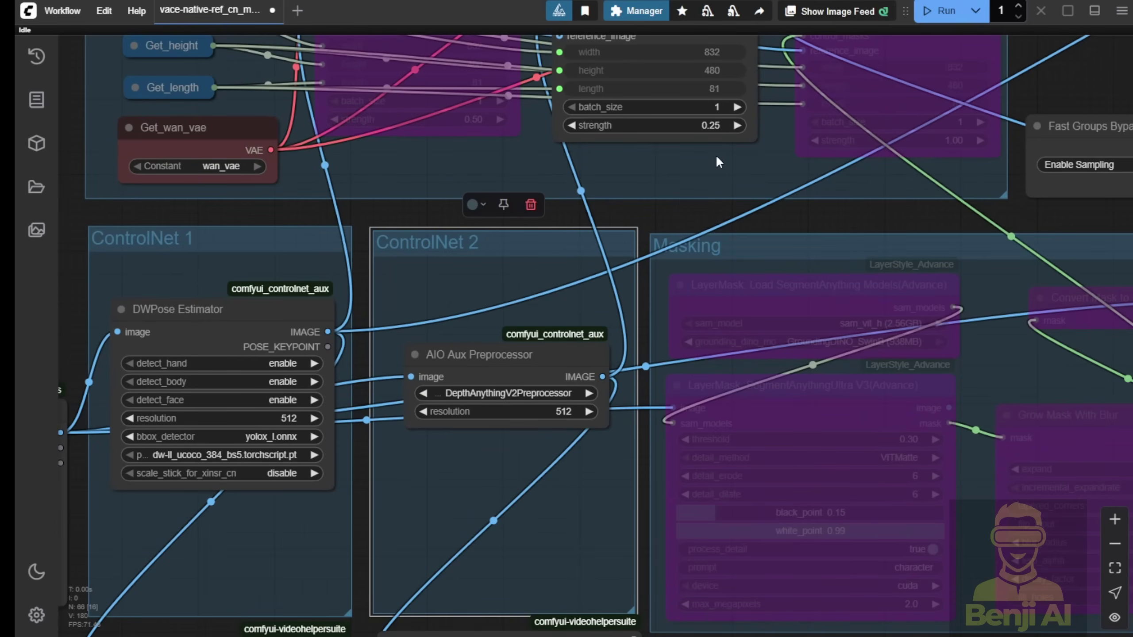
drag(714, 157, 724, 517)
drag(525, 195, 484, 415)
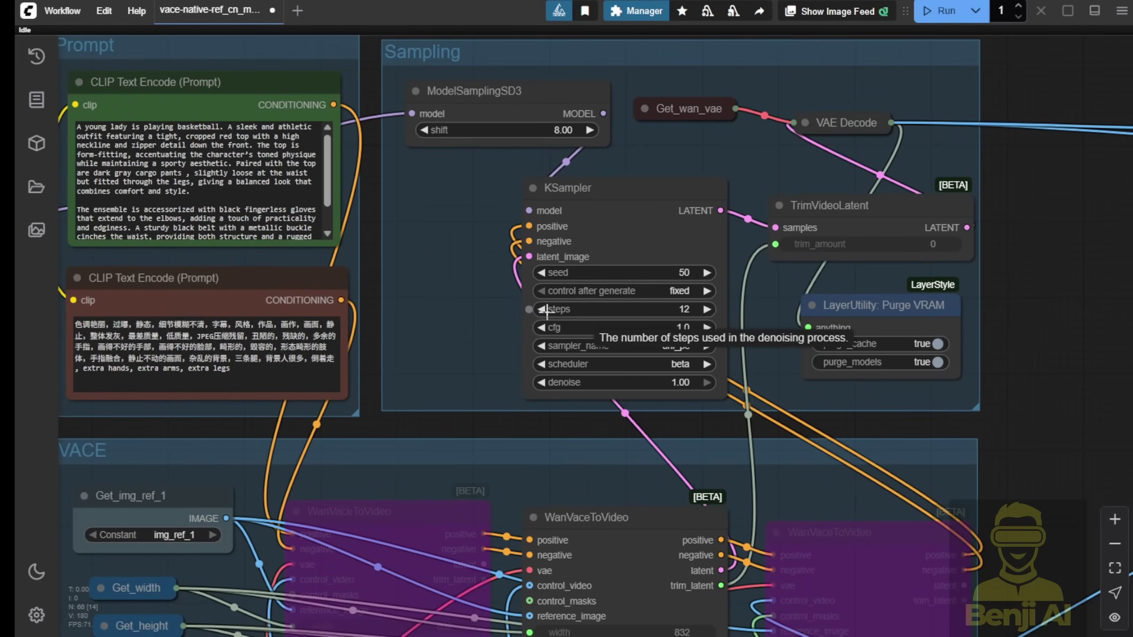
scroll(546, 311, down, 7)
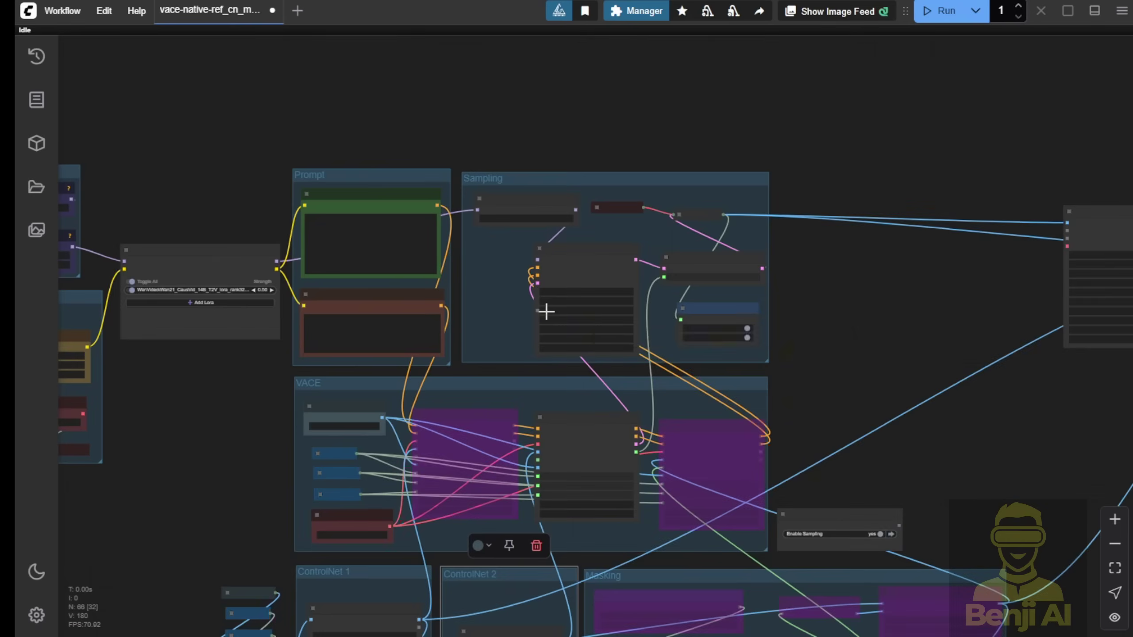
drag(802, 440, 873, 150)
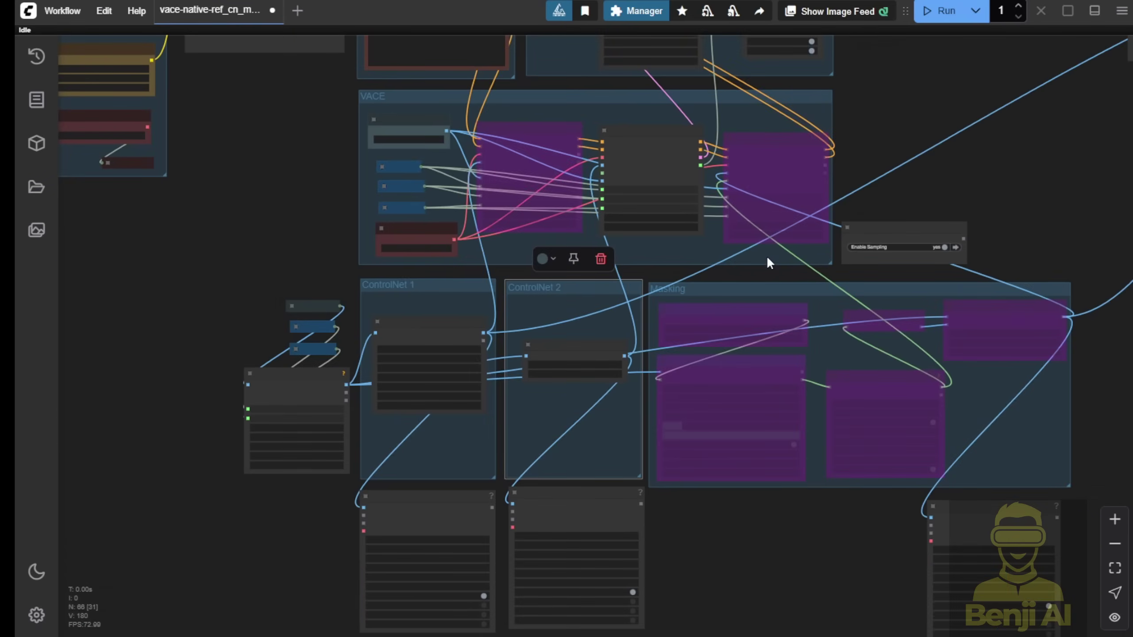
drag(861, 138, 828, 346)
- Remove the bypass from the third and first WanVaceToVideo nodes in the VACE group
scroll(829, 345, up, 4)
right_click(730, 326)
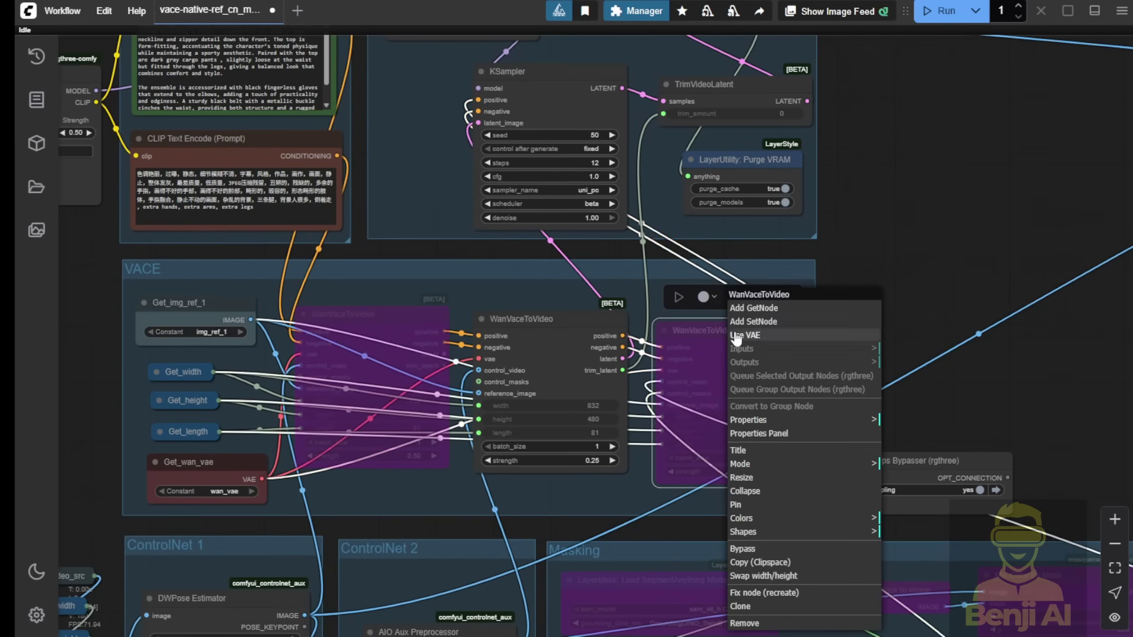
click(763, 552)
click(349, 325)
right_click(365, 321)
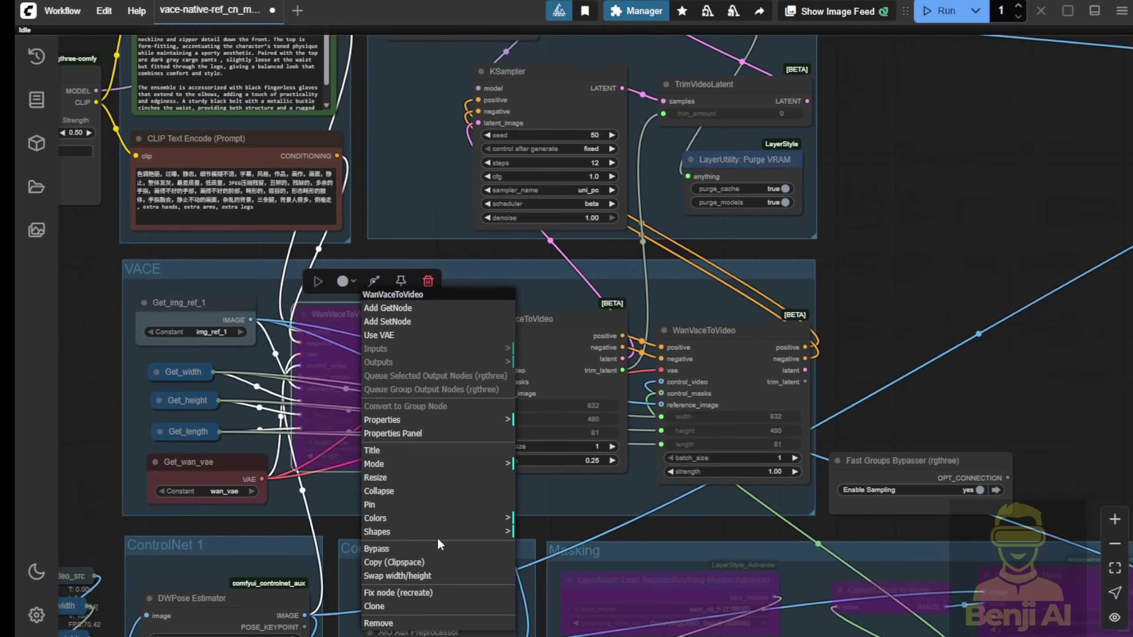
click(428, 551)
- Connect the third WanVaceToVideo node's latent output to KSampler's latent_image input
drag(860, 241, 900, 408)
scroll(900, 408, up, 4)
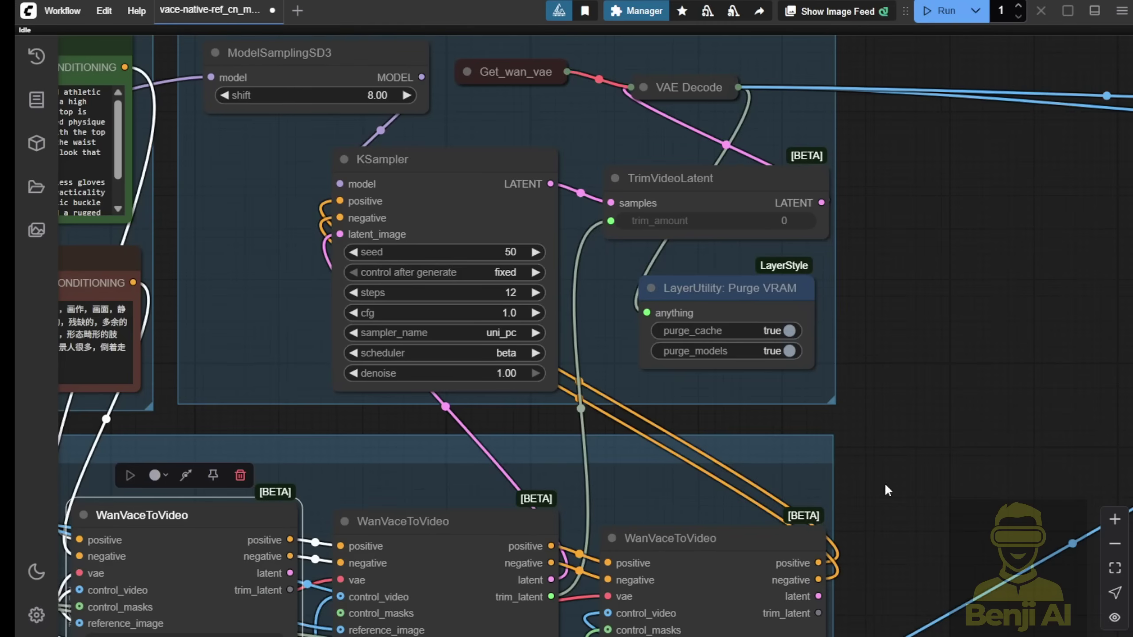
drag(334, 218, 337, 244)
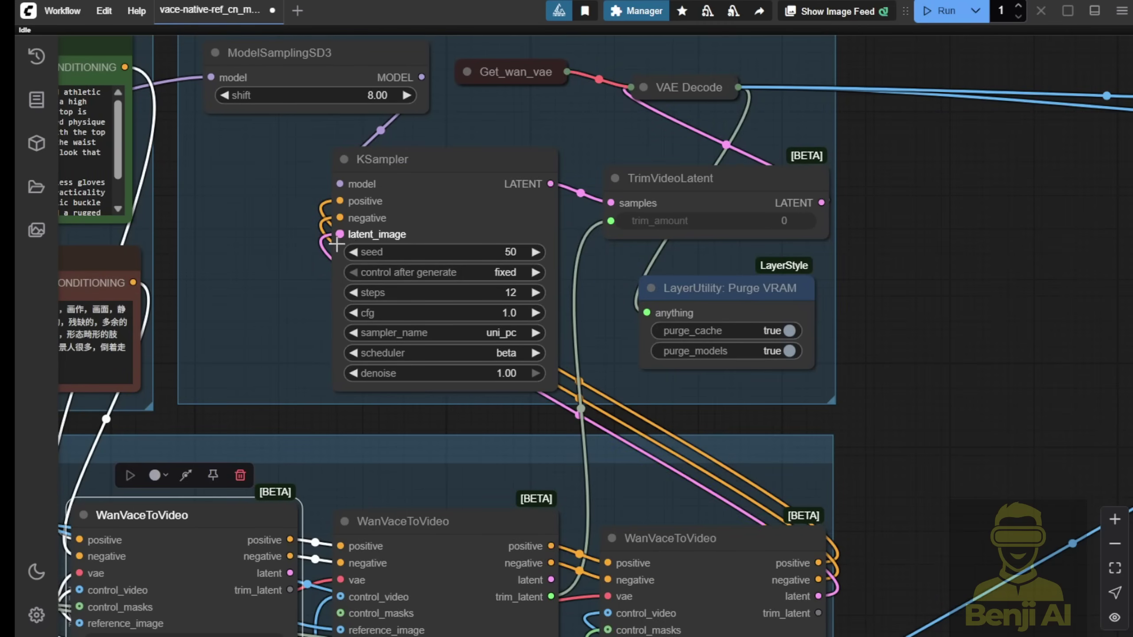
- Connect the third WanVaceToVideo node's trim_latent output to the TrimVideoLatent node's trim_amount input
drag(923, 402, 979, 193)
drag(946, 334, 939, 400)
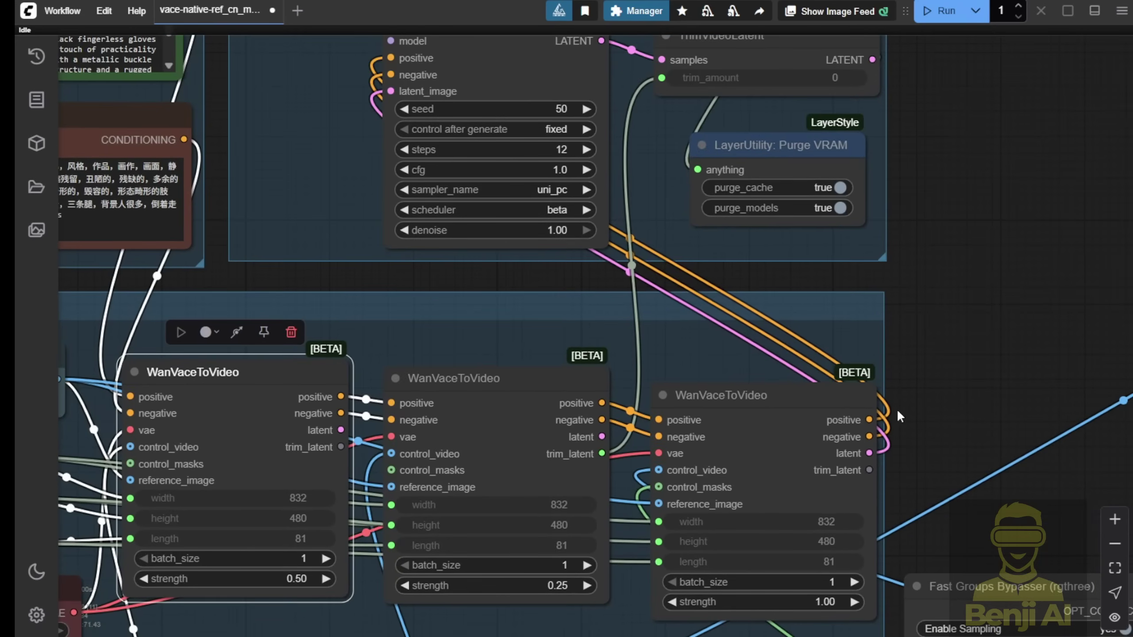
scroll(938, 467, up, 1)
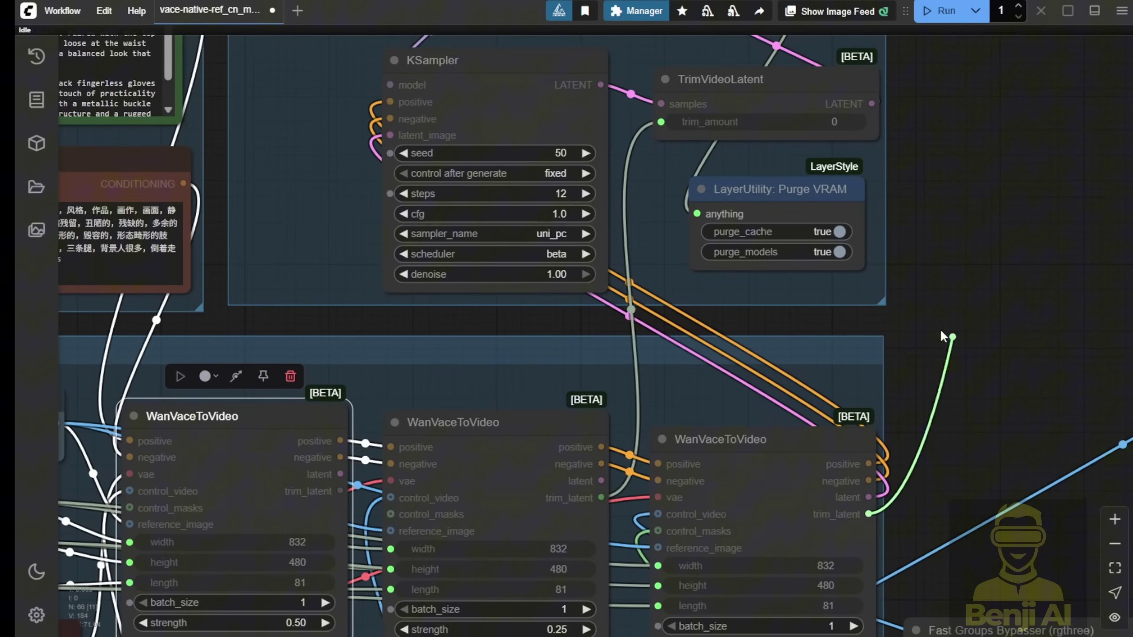
drag(663, 114, 662, 119)
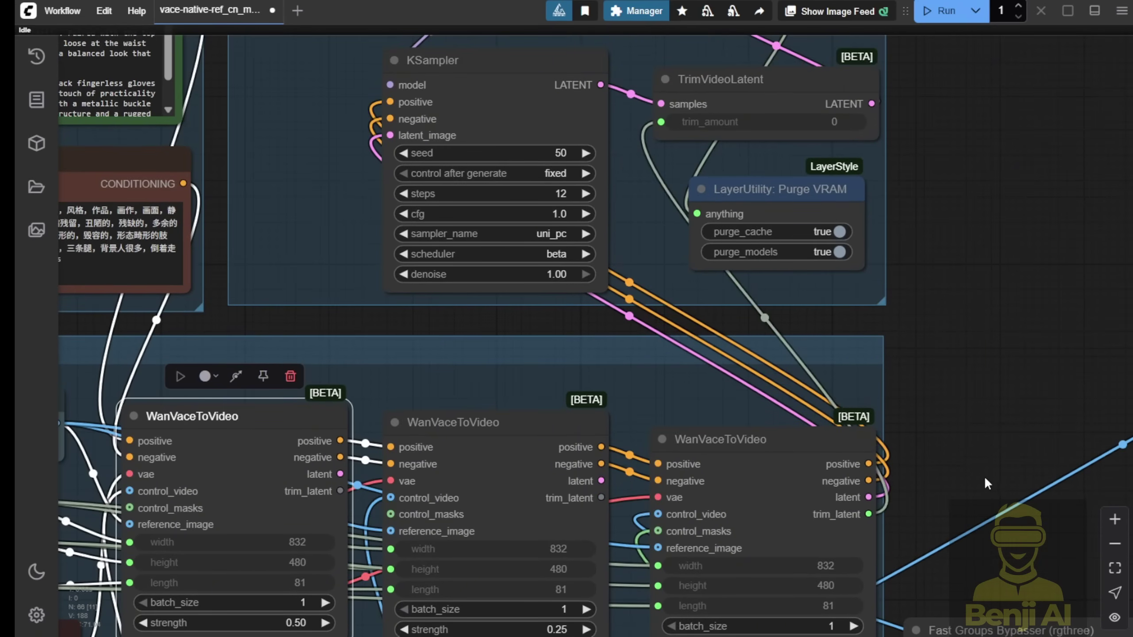
- Set all nodes in the Masking group back to the Always mode
scroll(861, 351, down, 3)
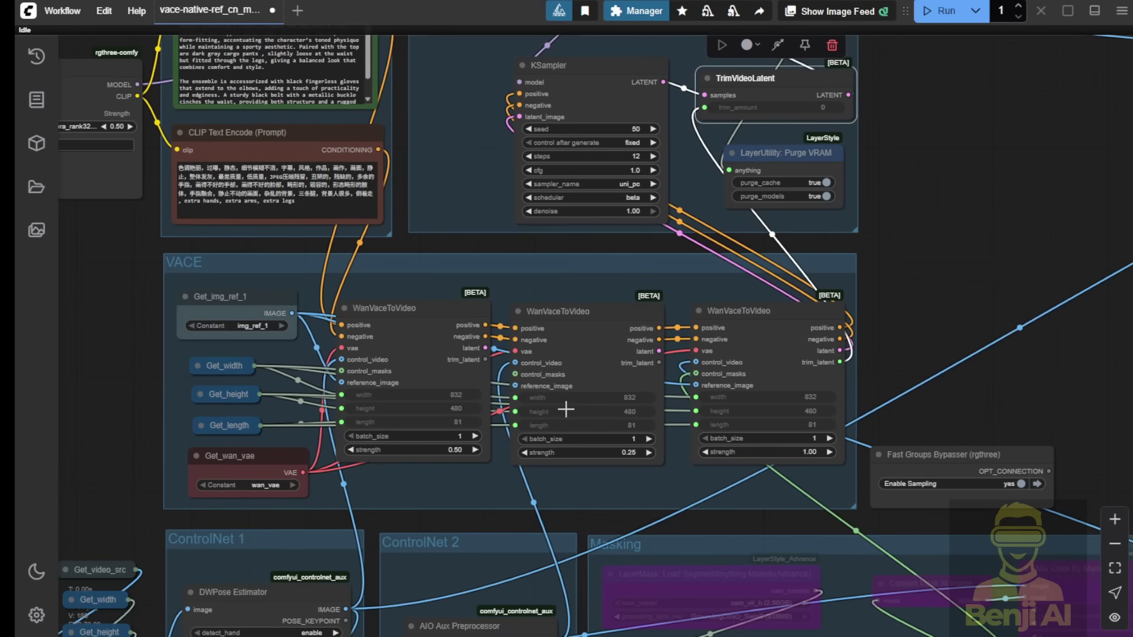
scroll(565, 409, down, 4)
right_click(823, 339)
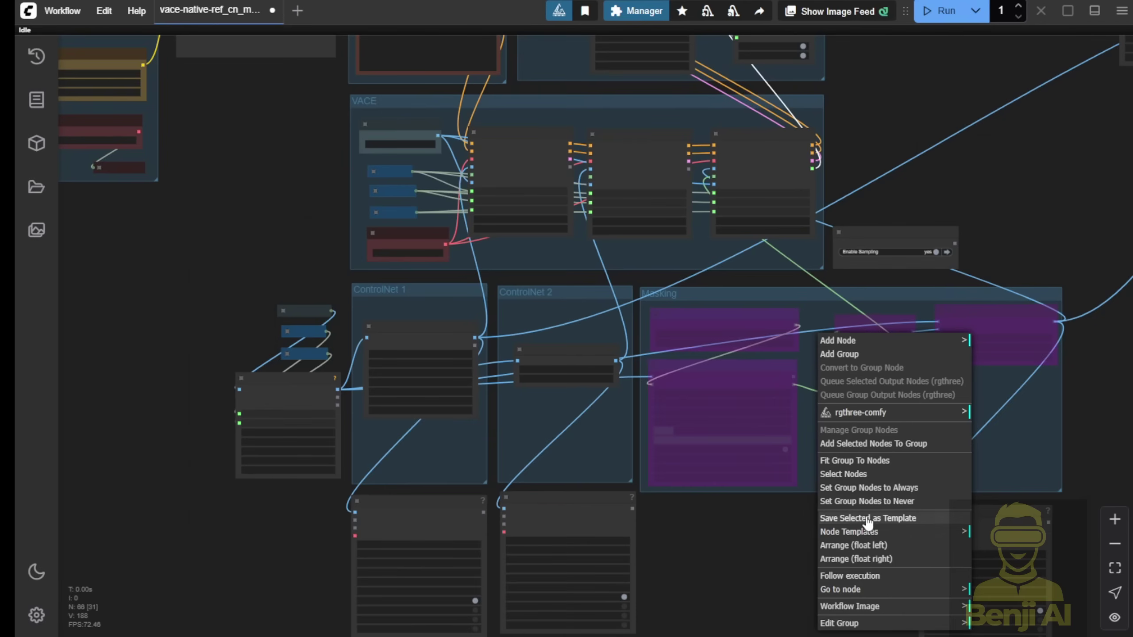
click(873, 491)
- Resume the video preview in the Load Video (Path) node that supplies the source footage
scroll(790, 556, down, 4)
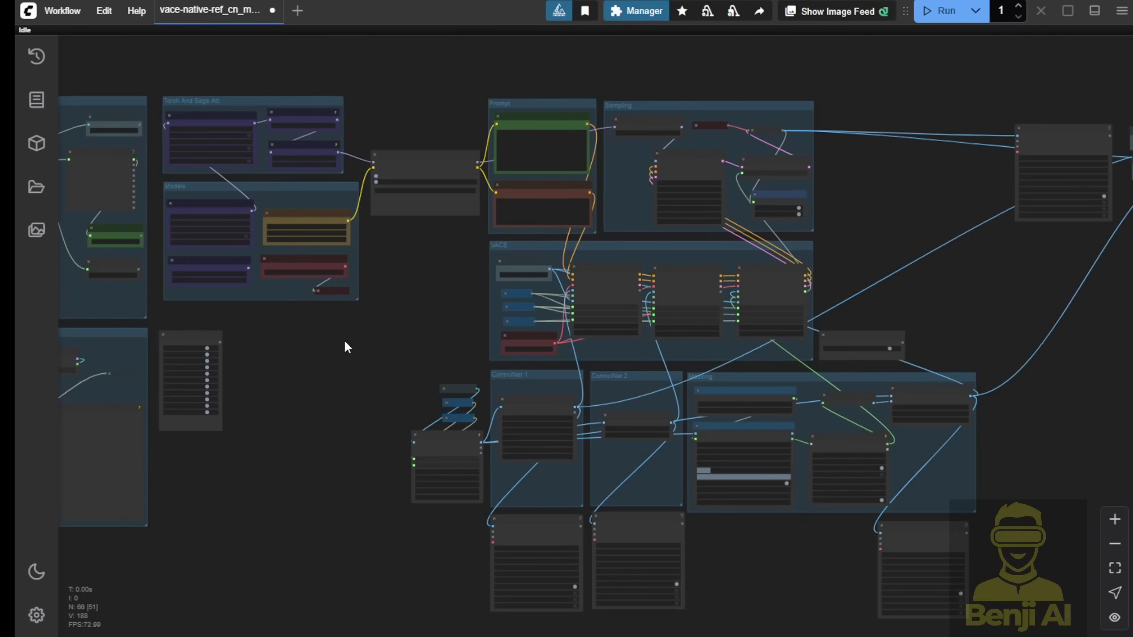
drag(341, 377, 777, 493)
scroll(290, 434, up, 6)
right_click(448, 281)
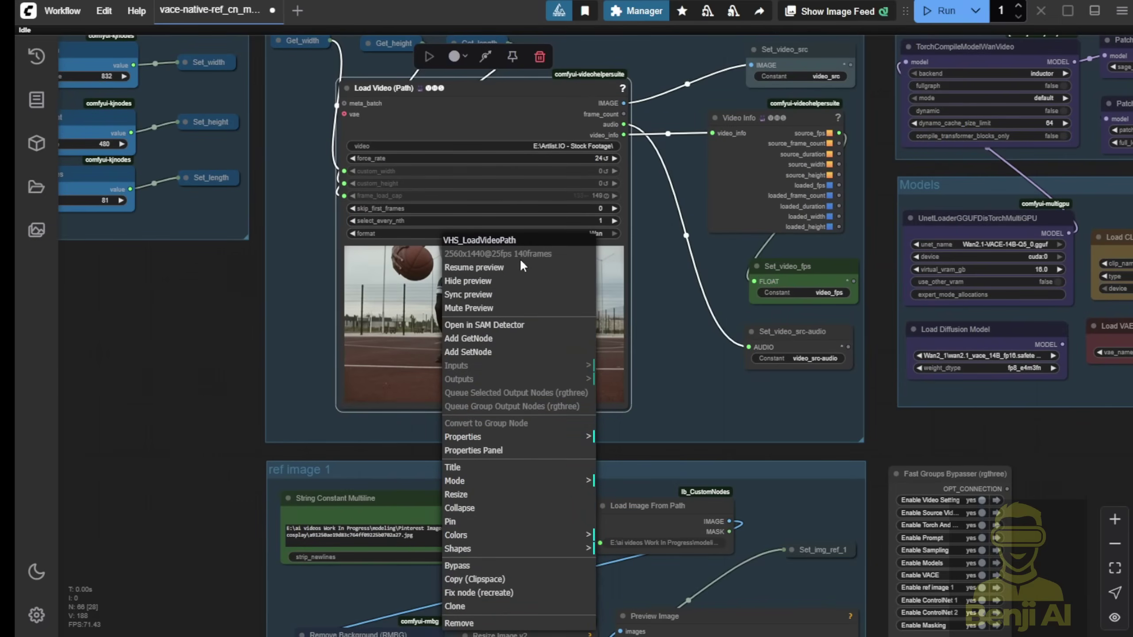
click(514, 269)
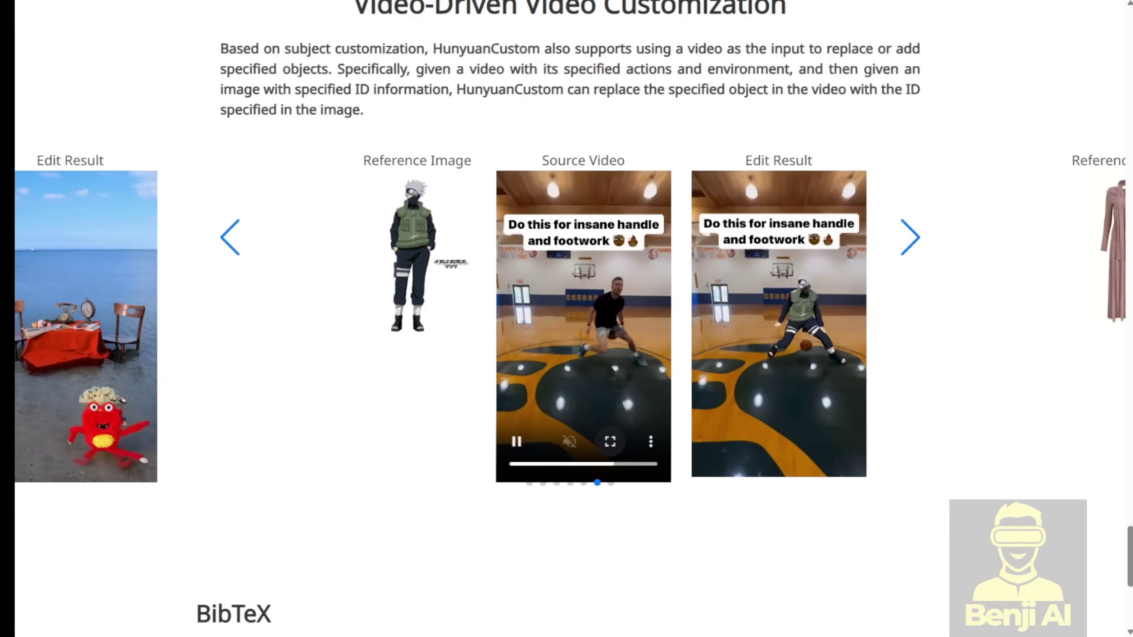
- On the HunyuanCustom page, compare the basketball example's reference image, source video and edit result under Video-Driven Video Customization
scroll(779, 357, up, 1)
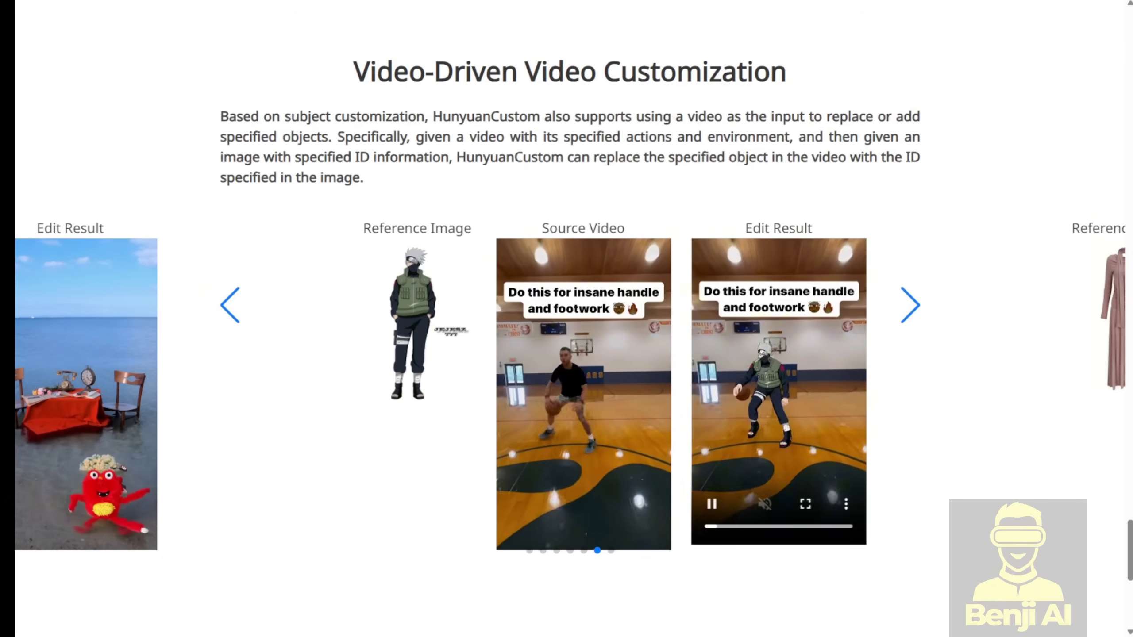
scroll(779, 357, down, 1)
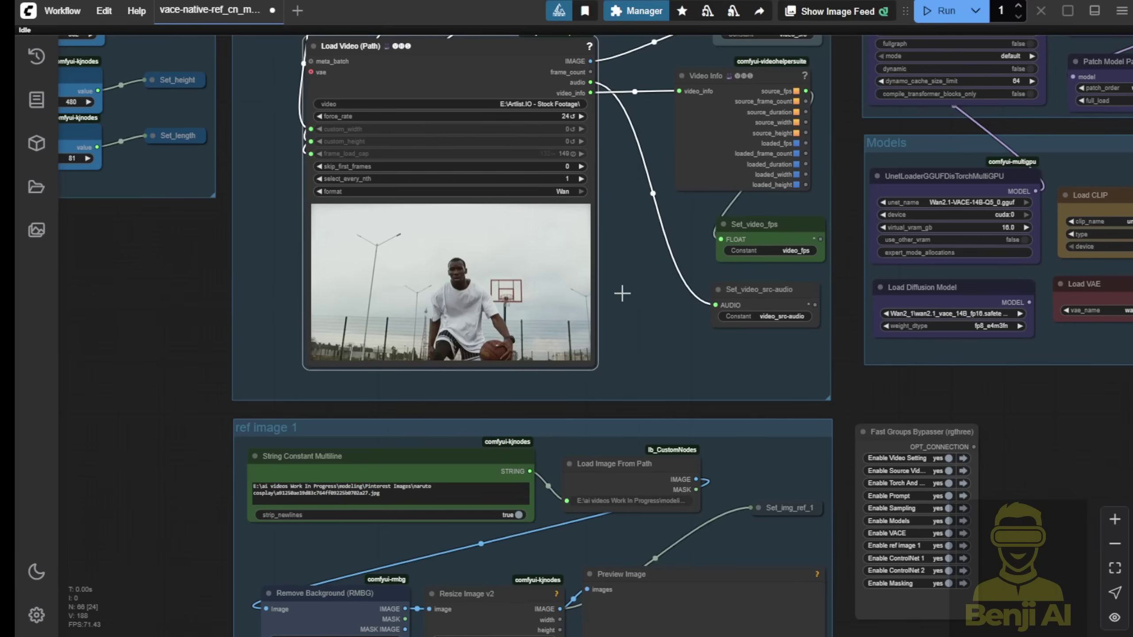
- In the ComfyUI workflow, examine the source video, the side-by-side pose, reference, mask and output comparison, and the generated basketball video
scroll(643, 346, down, 1)
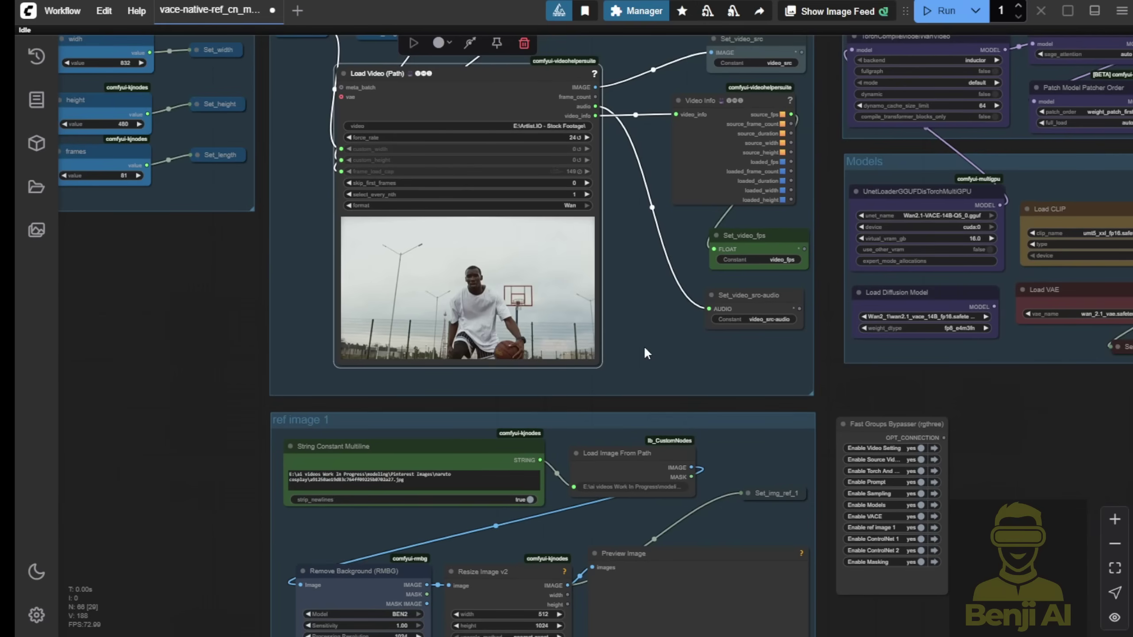
drag(1073, 482, 1002, 389)
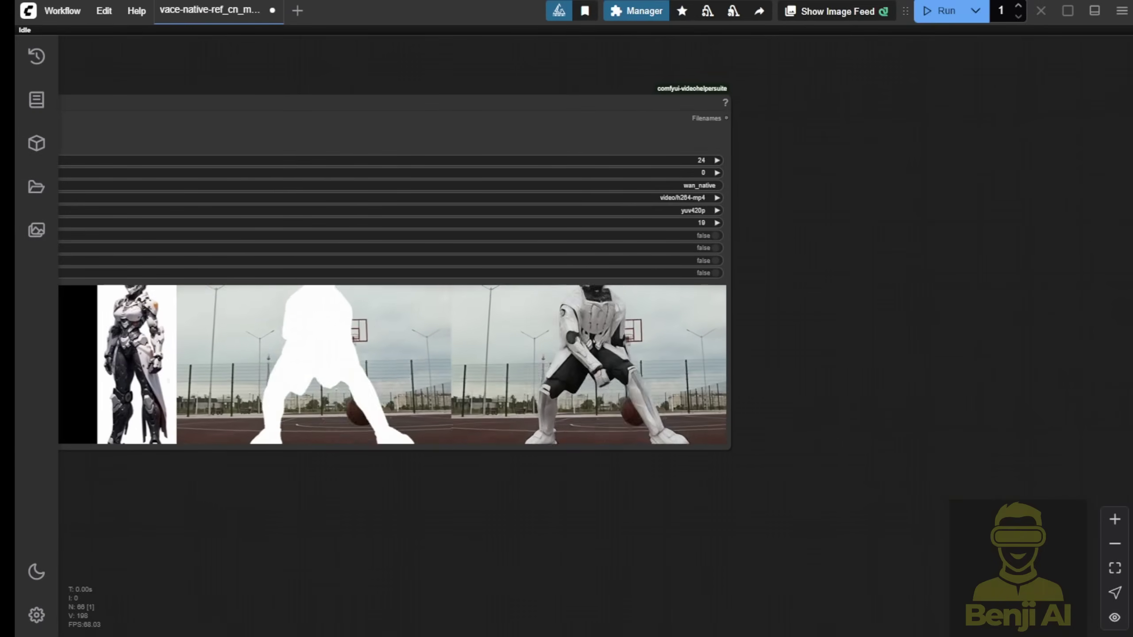
drag(313, 486, 811, 484)
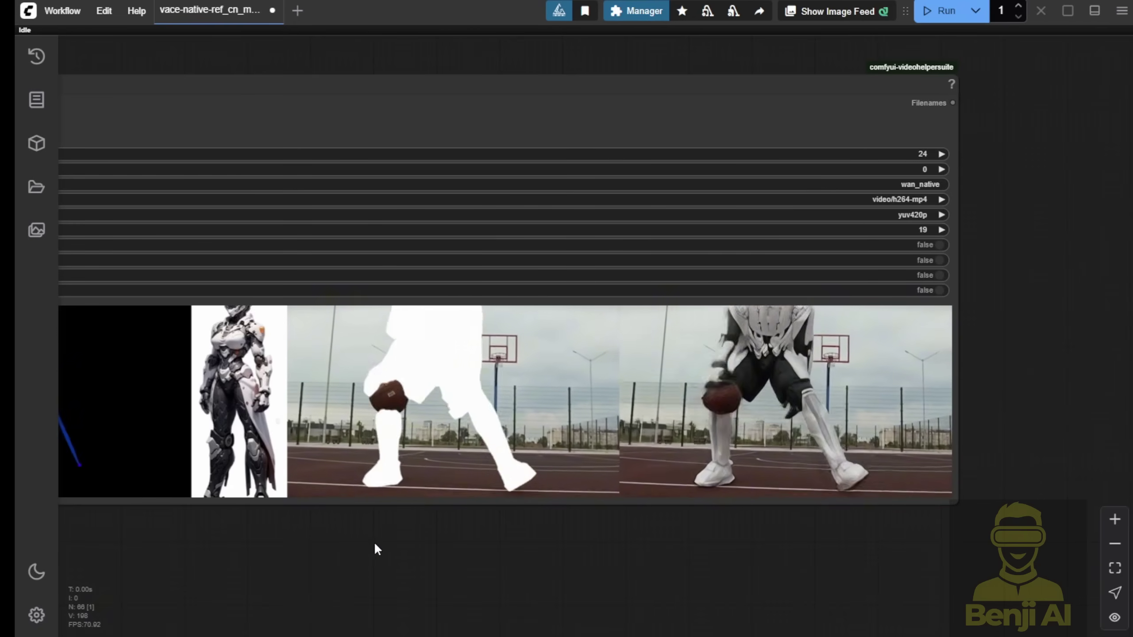
scroll(402, 500, down, 1)
drag(329, 531, 510, 516)
scroll(464, 435, up, 4)
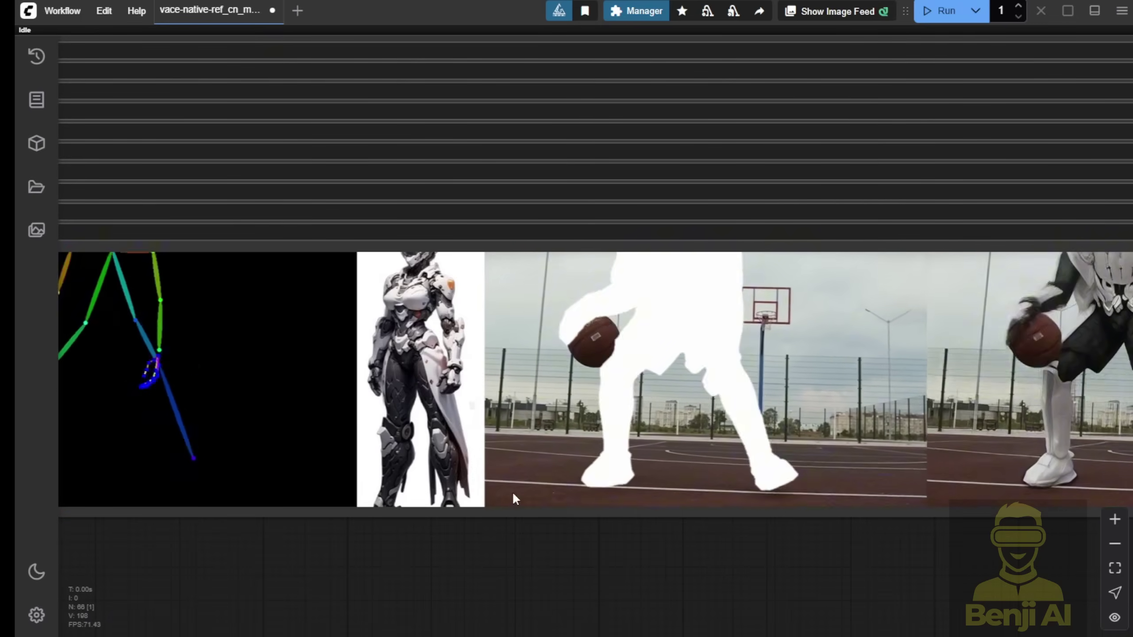
scroll(537, 558, down, 2)
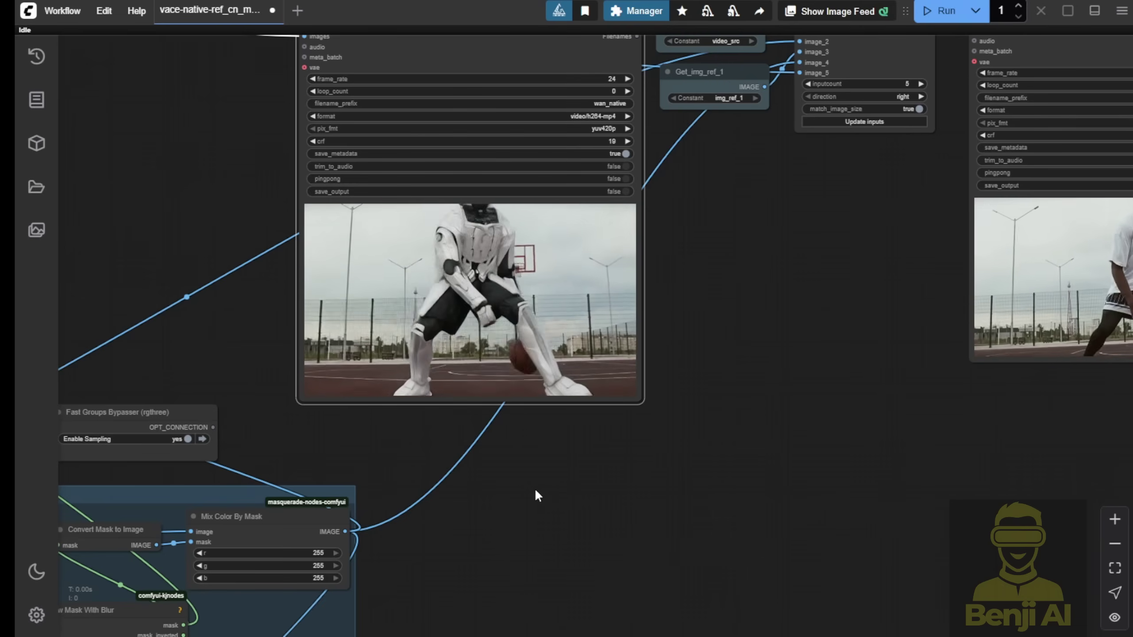
scroll(539, 491, down, 4)
drag(547, 492, 621, 460)
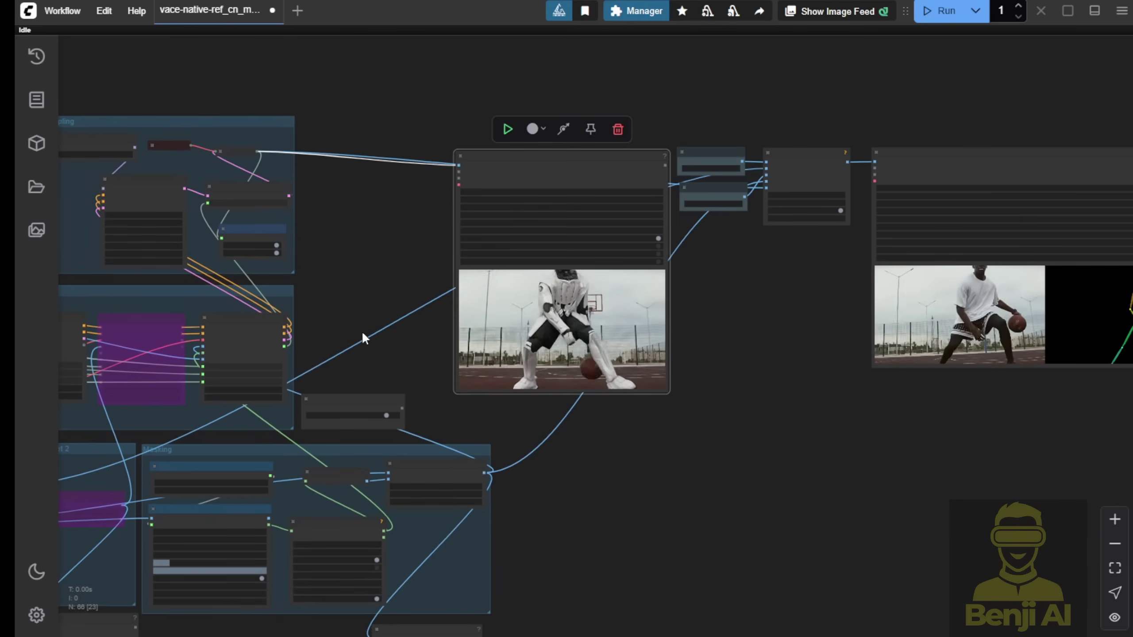
- Examine the generated video, the sampling settings, the Power Lora Loader, and the mask nodes in the Masking group
scroll(361, 331, up, 6)
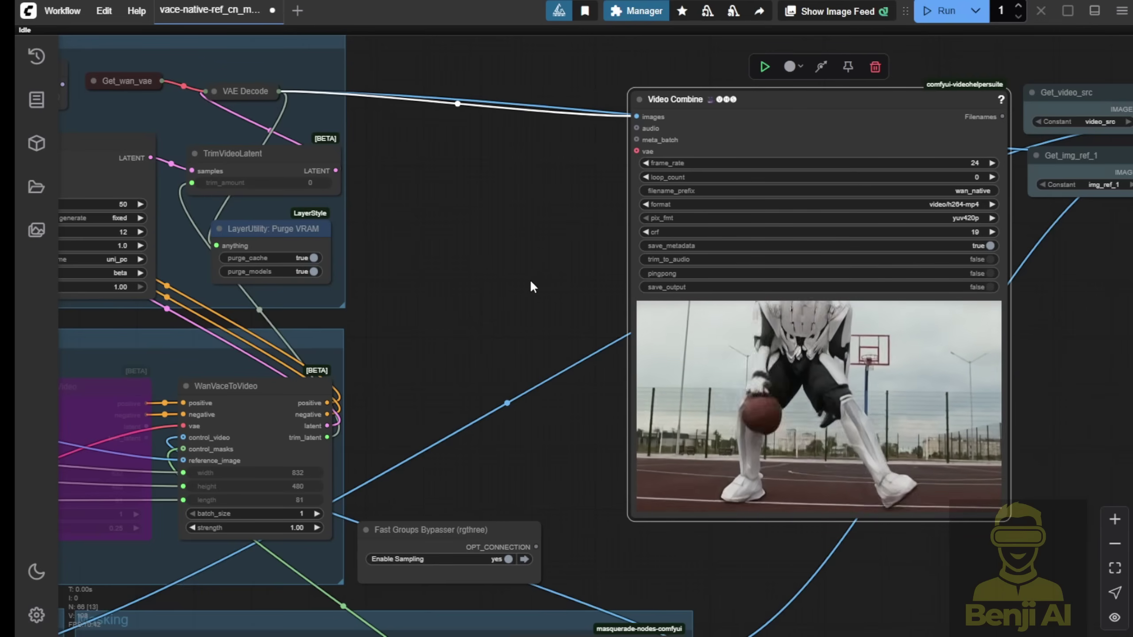
drag(485, 373, 913, 210)
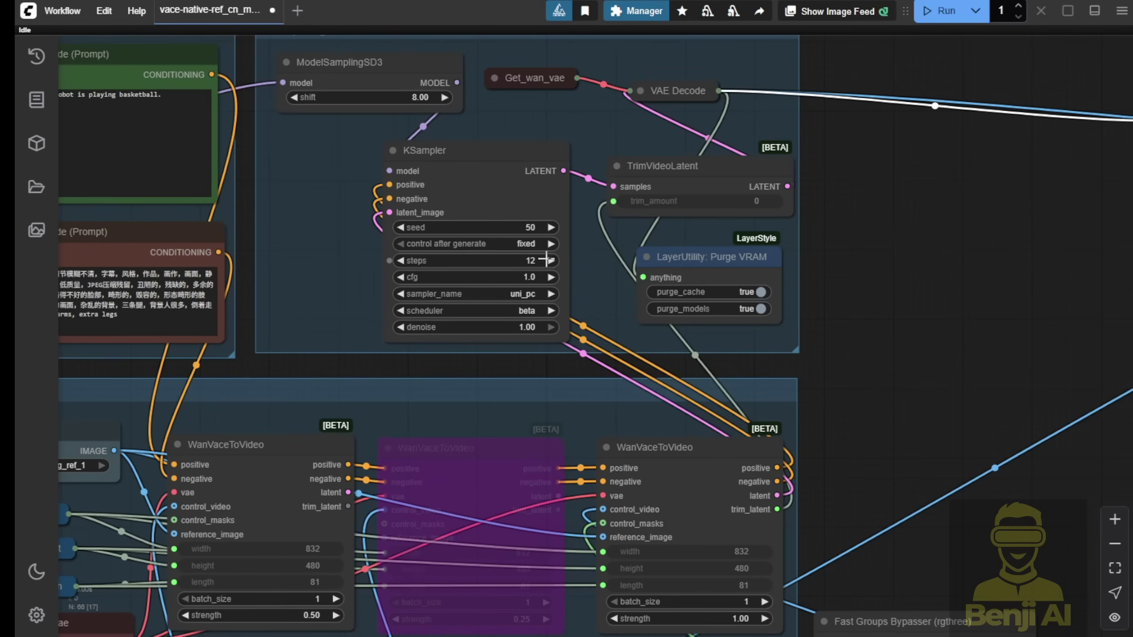
drag(235, 282, 931, 321)
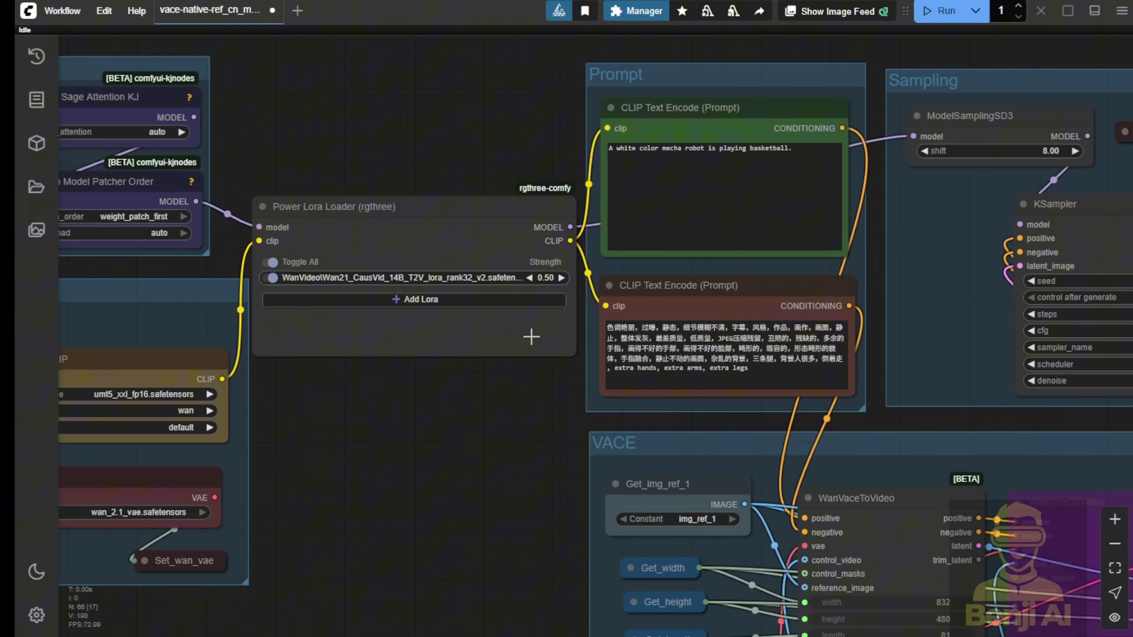
scroll(511, 365, down, 5)
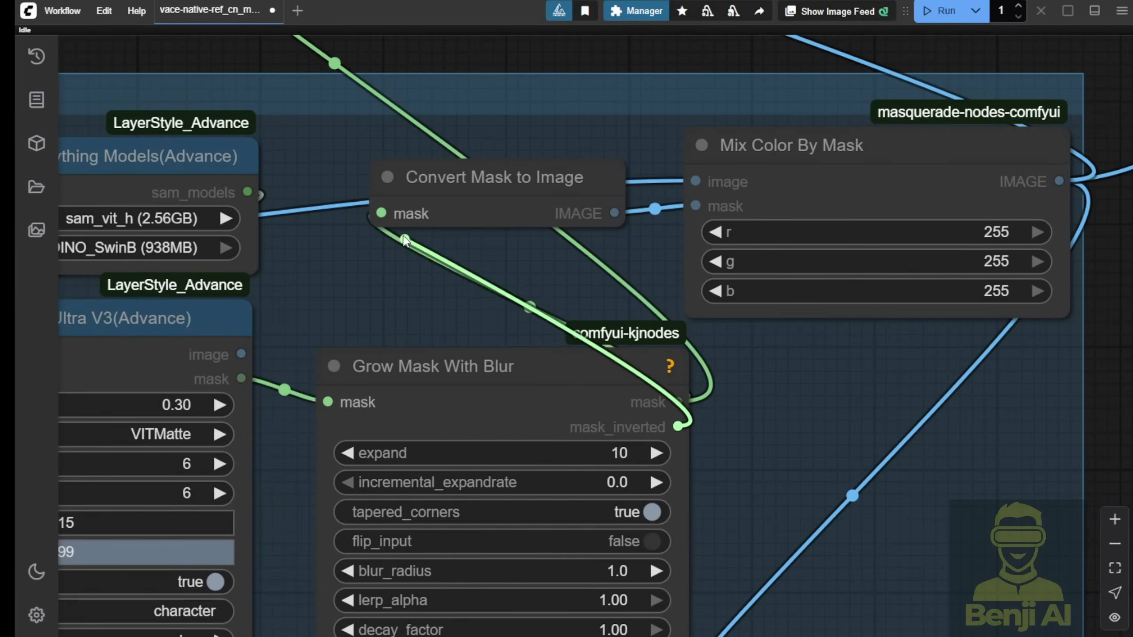
scroll(865, 372, down, 4)
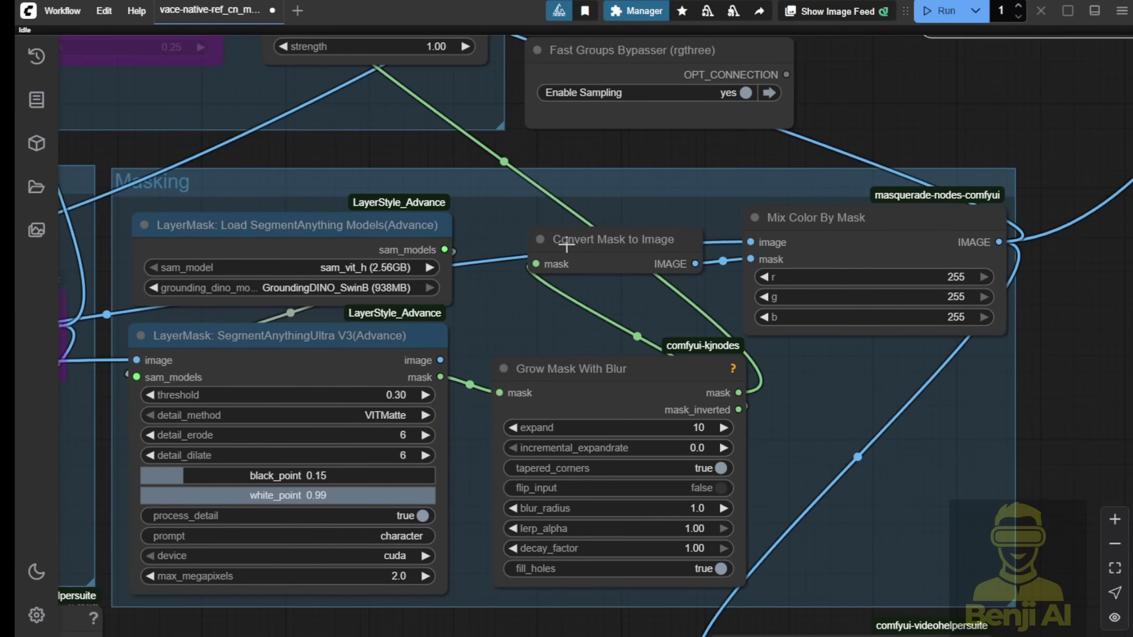
scroll(567, 245, down, 4)
scroll(678, 429, up, 4)
scroll(672, 427, up, 2)
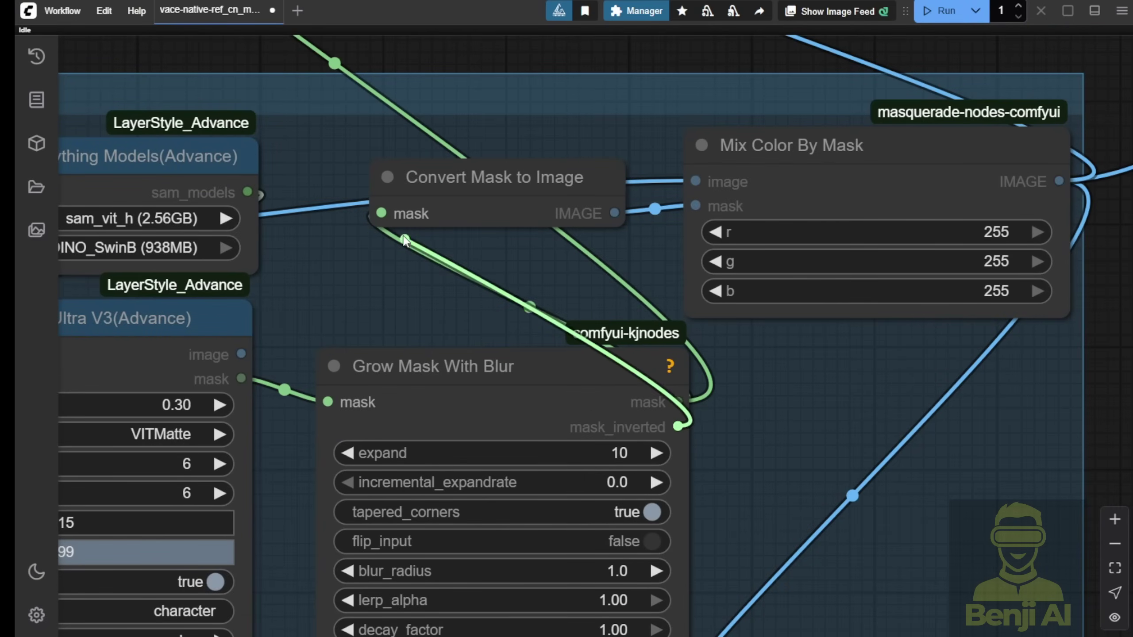
scroll(873, 376, down, 3)
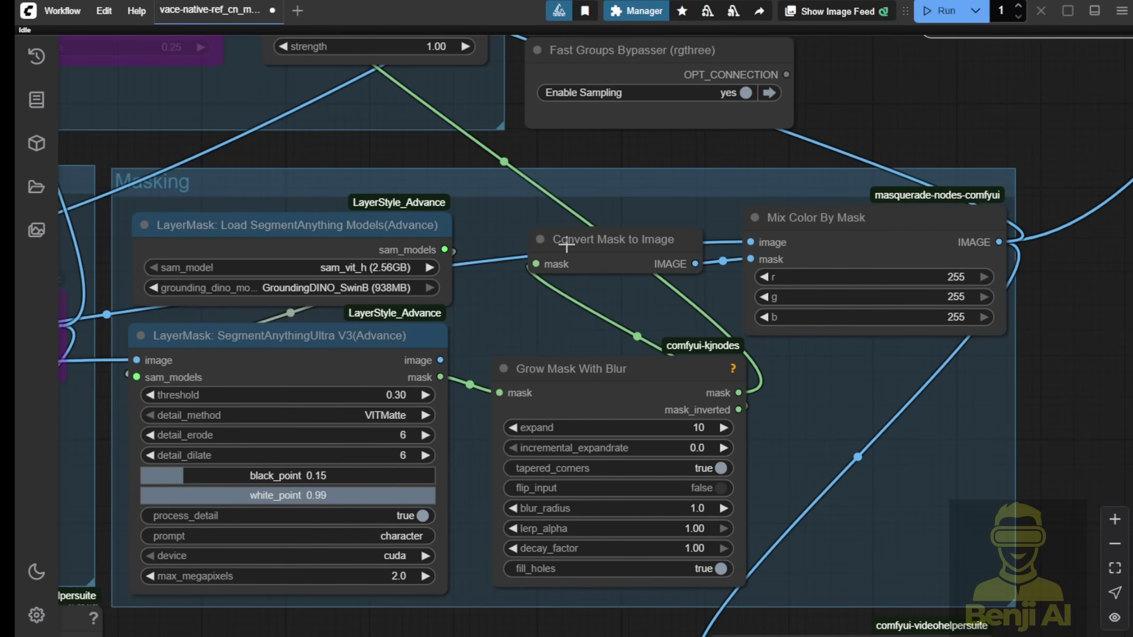
- Trace the last WanVaceToVideo node's mask link and connect Grow Mask With Blur's mask_inverted output to Convert Mask to Image's mask input
drag(896, 110, 976, 343)
click(475, 107)
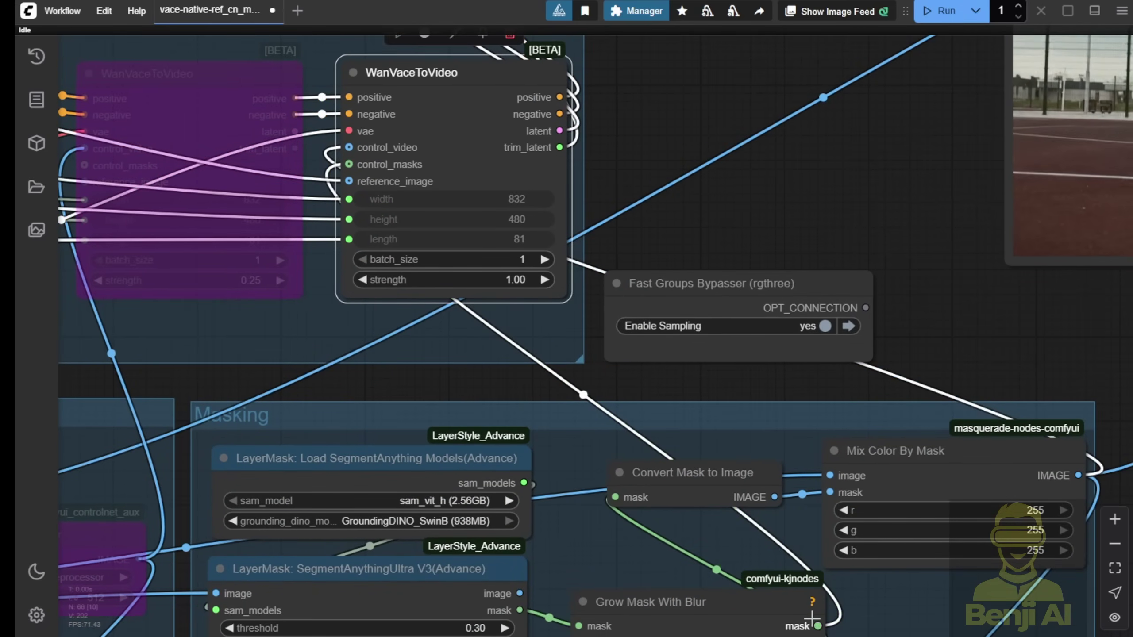
scroll(824, 626, down, 3)
scroll(785, 589, up, 1)
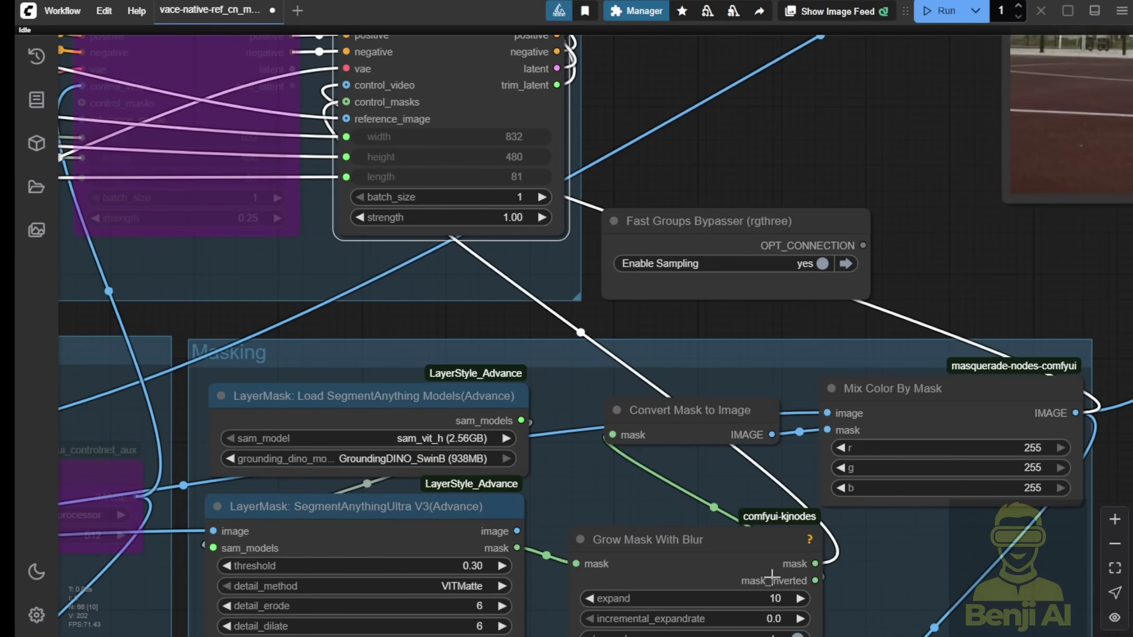
drag(896, 549, 614, 435)
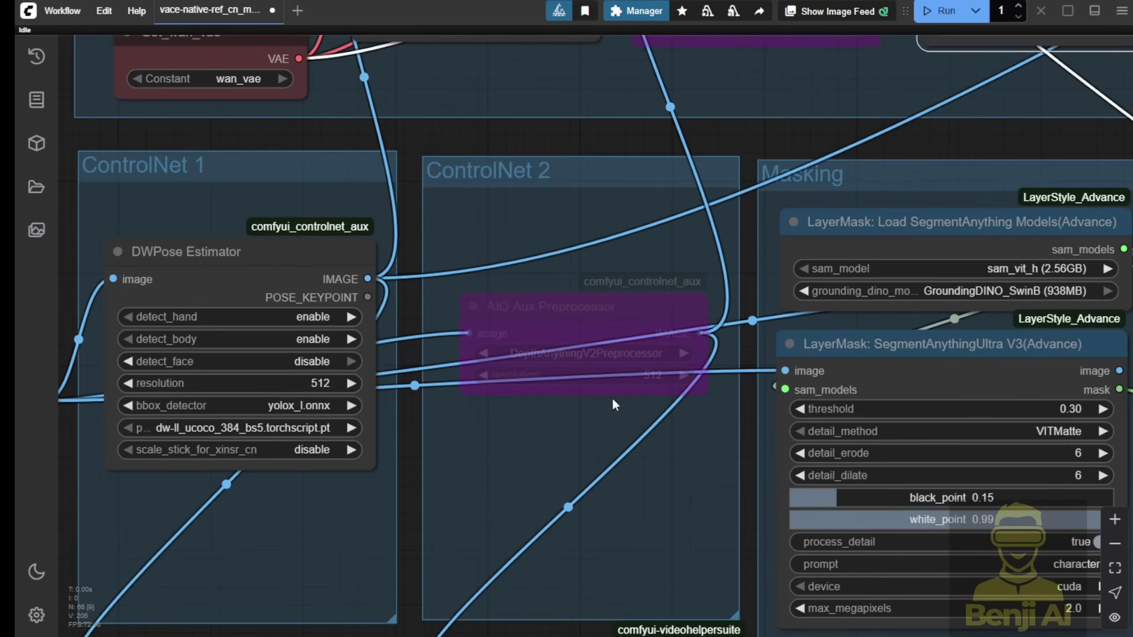
- Re-enable the AIO Aux Preprocessor in ControlNet 2 and bypass the DWPose Estimator in ControlNet 1
right_click(568, 290)
click(618, 538)
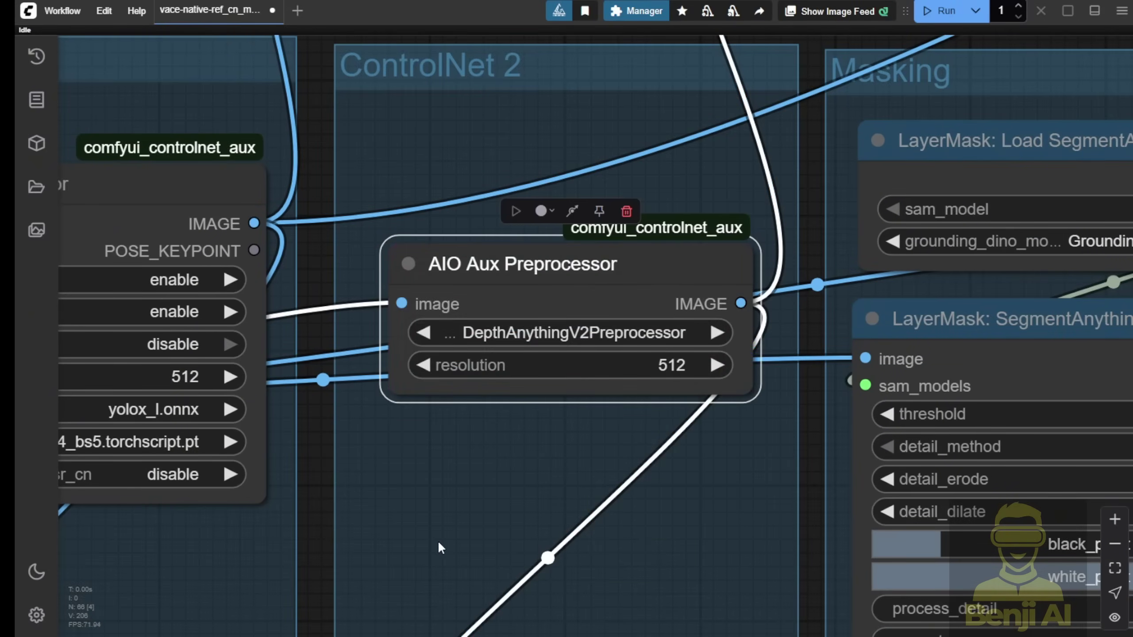
scroll(437, 540, down, 4)
drag(437, 540, 724, 509)
right_click(471, 300)
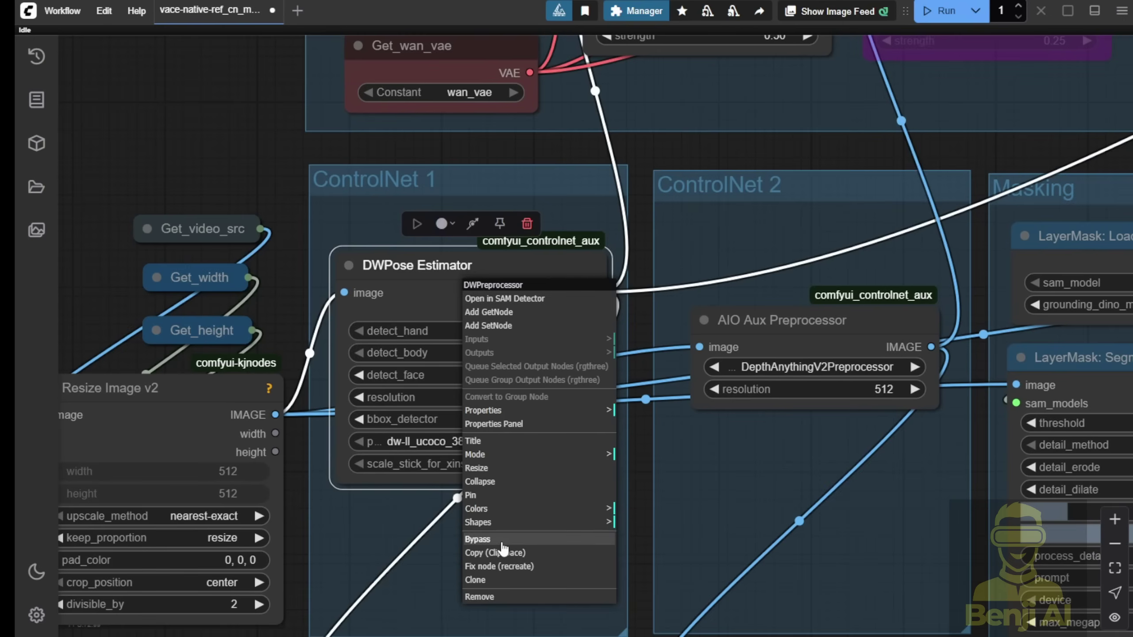
click(502, 540)
scroll(793, 484, down, 2)
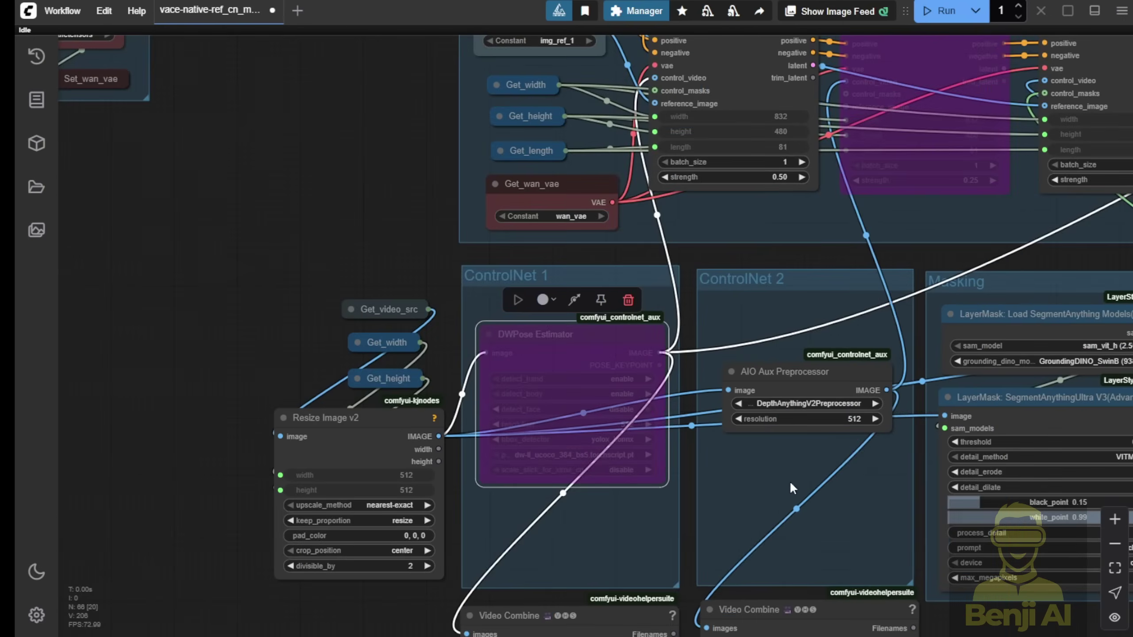
- Bypass the first WanVaceToVideo node in the VACE group and re-enable the second one, which has strength 0.25
drag(770, 216, 604, 392)
scroll(609, 372, up, 3)
click(562, 190)
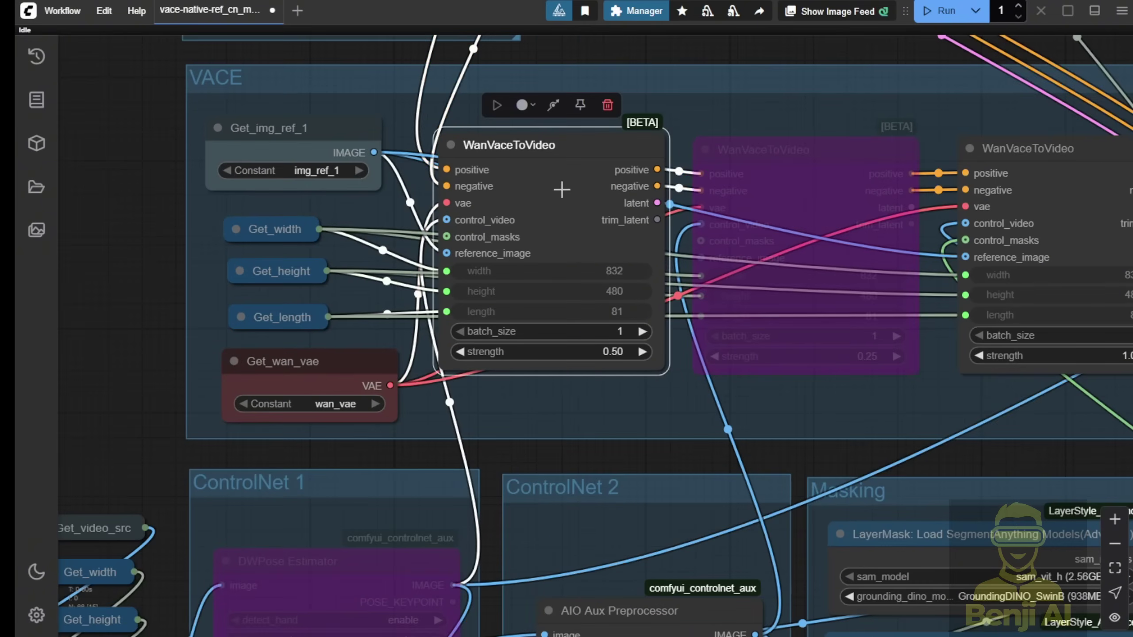
right_click(561, 189)
click(620, 432)
right_click(793, 169)
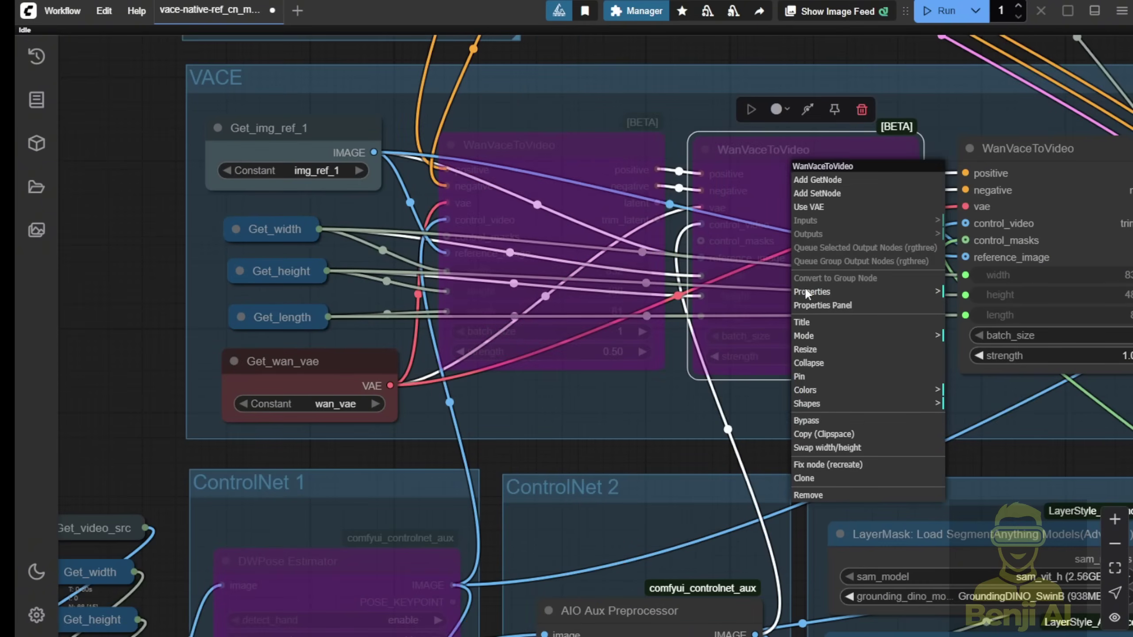
click(803, 421)
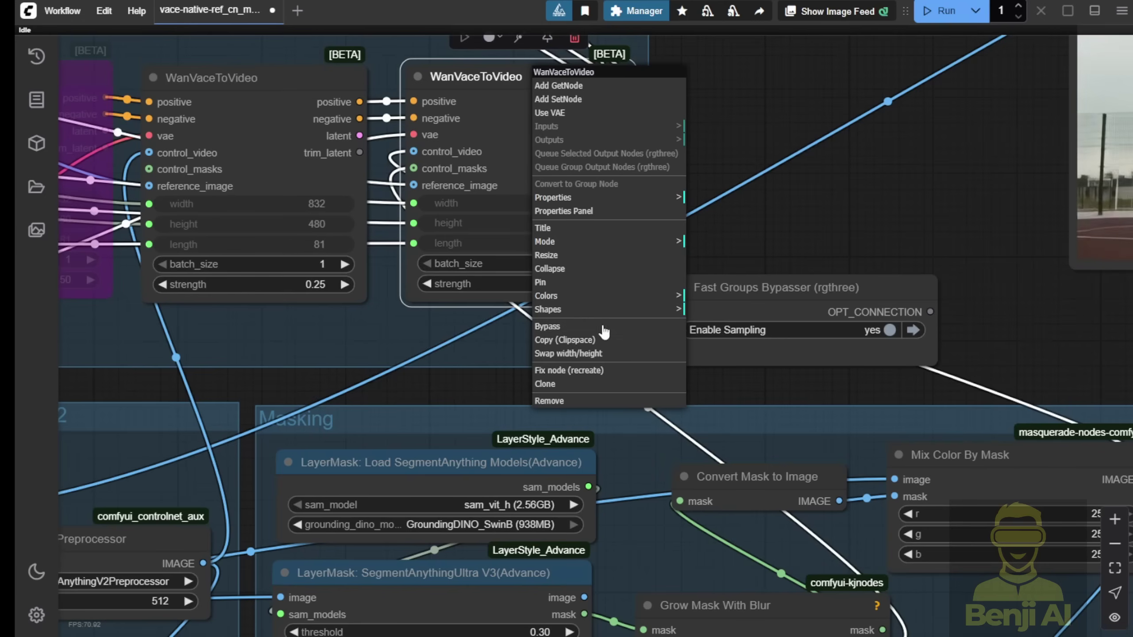
- Bypass the last WanVaceToVideo node, which has strength 1.00, and all nodes in the Masking group
click(588, 328)
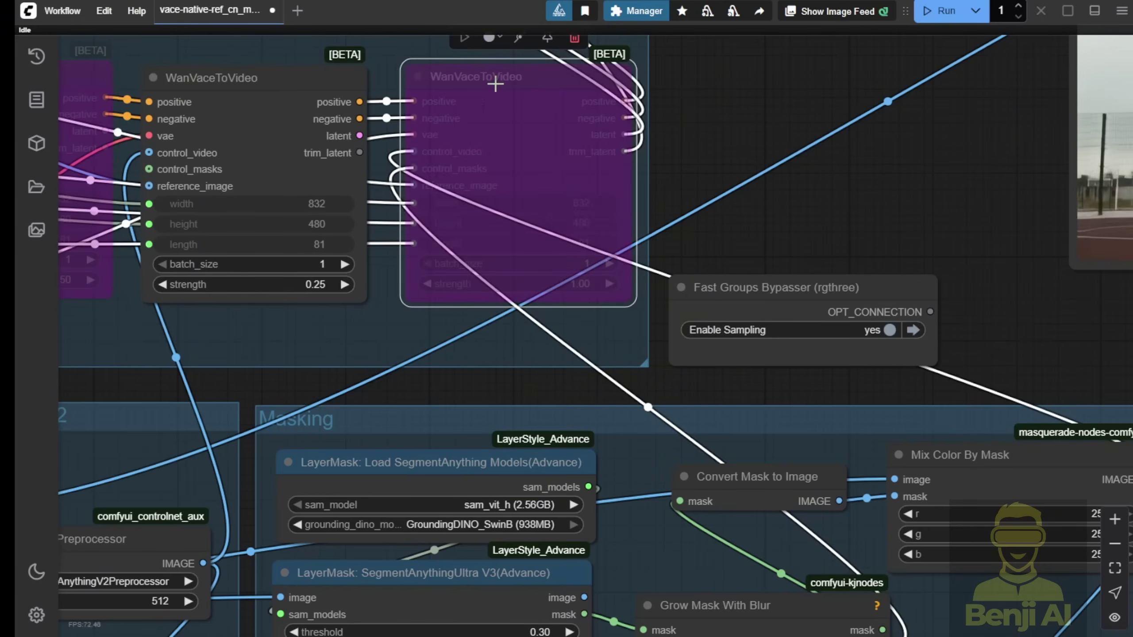
drag(779, 205, 751, 55)
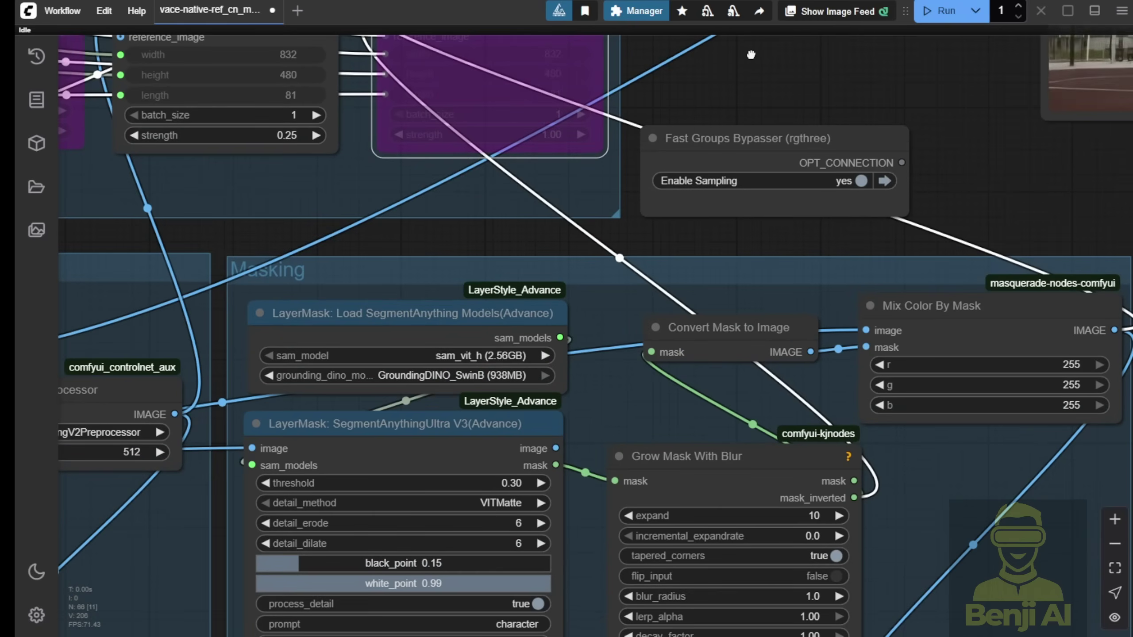
right_click(611, 297)
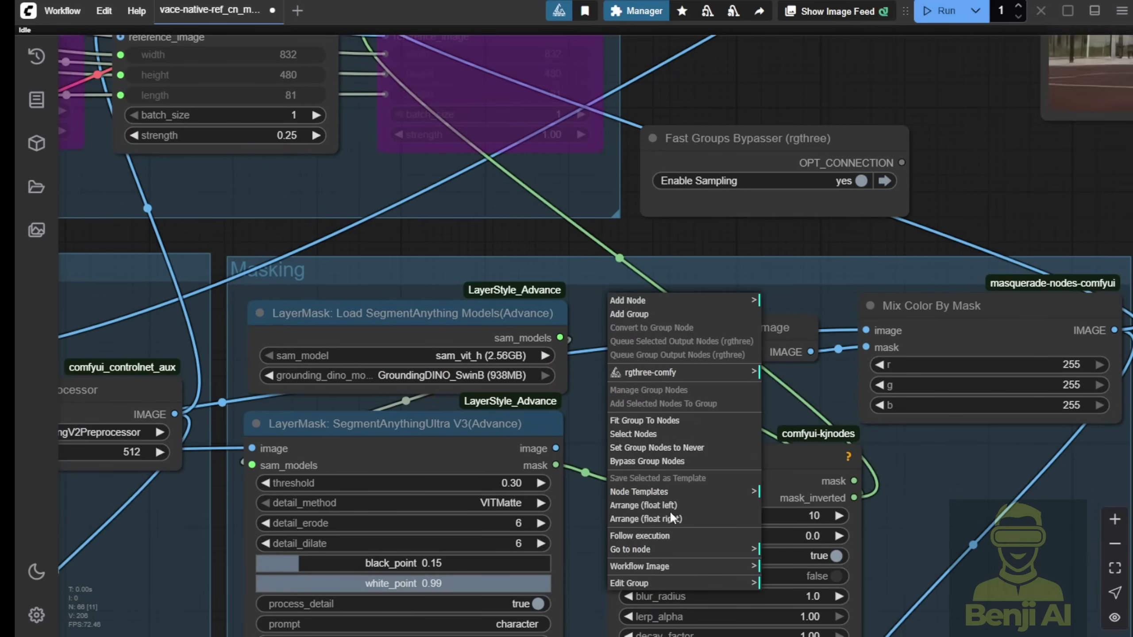
click(669, 463)
- Connect the active WanVaceToVideo node's latent output to KSampler's latent_image and its trim_latent output to TrimVideoLatent's trim_amount
scroll(618, 439, down, 3)
scroll(643, 67, up, 4)
drag(643, 67, 823, 326)
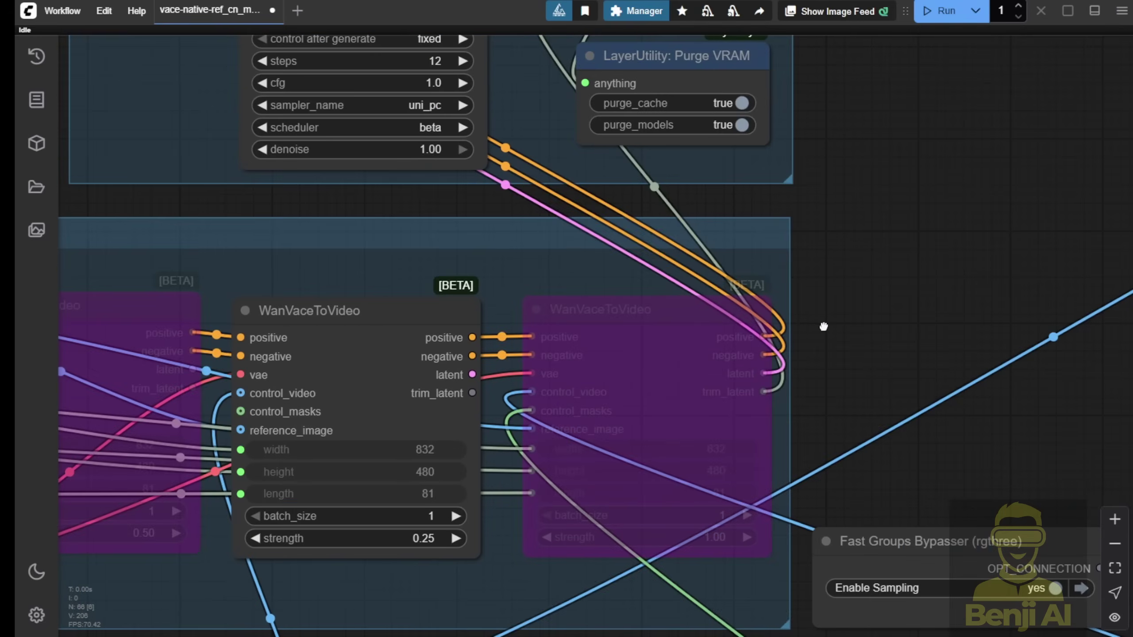
drag(838, 261, 983, 300)
click(791, 374)
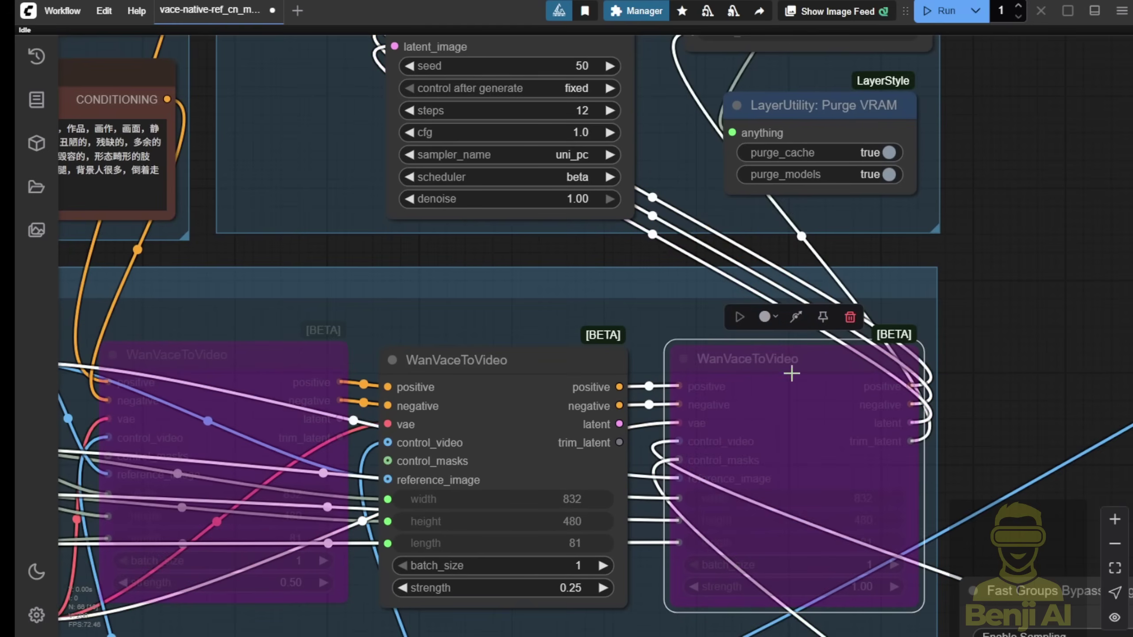
click(649, 330)
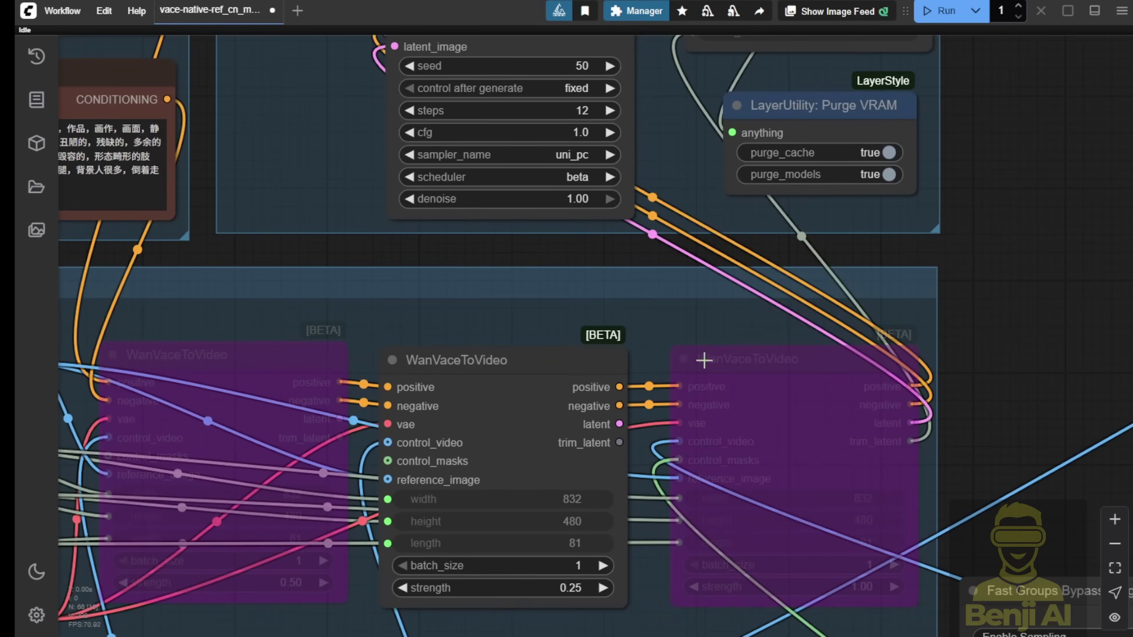
scroll(892, 429, up, 5)
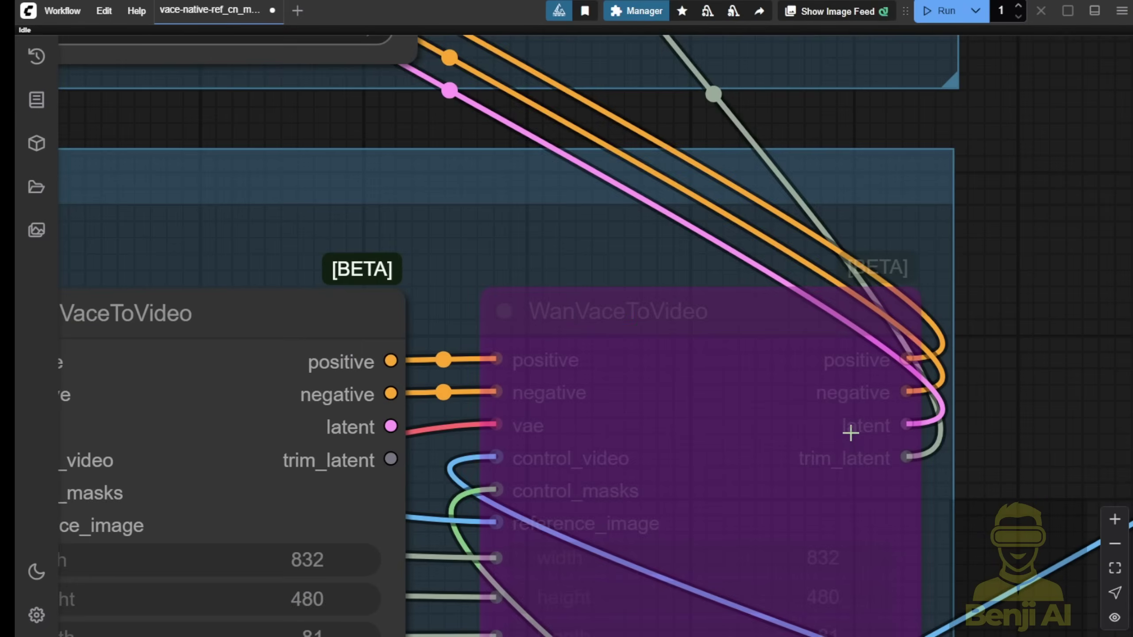
scroll(423, 248, down, 2)
drag(464, 244, 762, 404)
scroll(724, 297, down, 4)
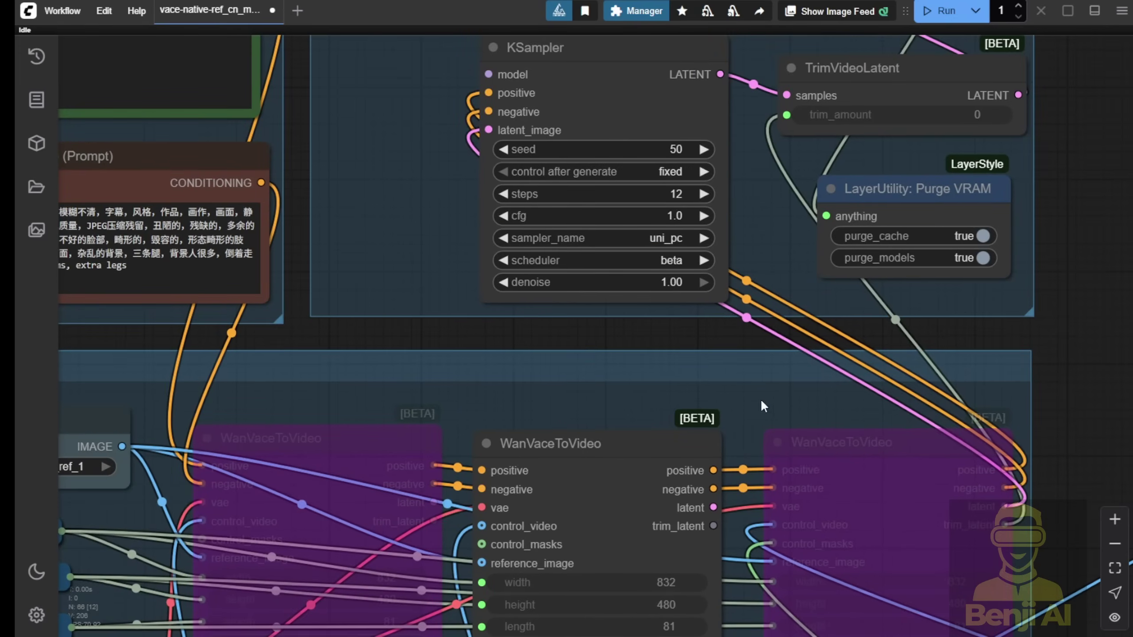
click(574, 435)
drag(701, 525, 781, 364)
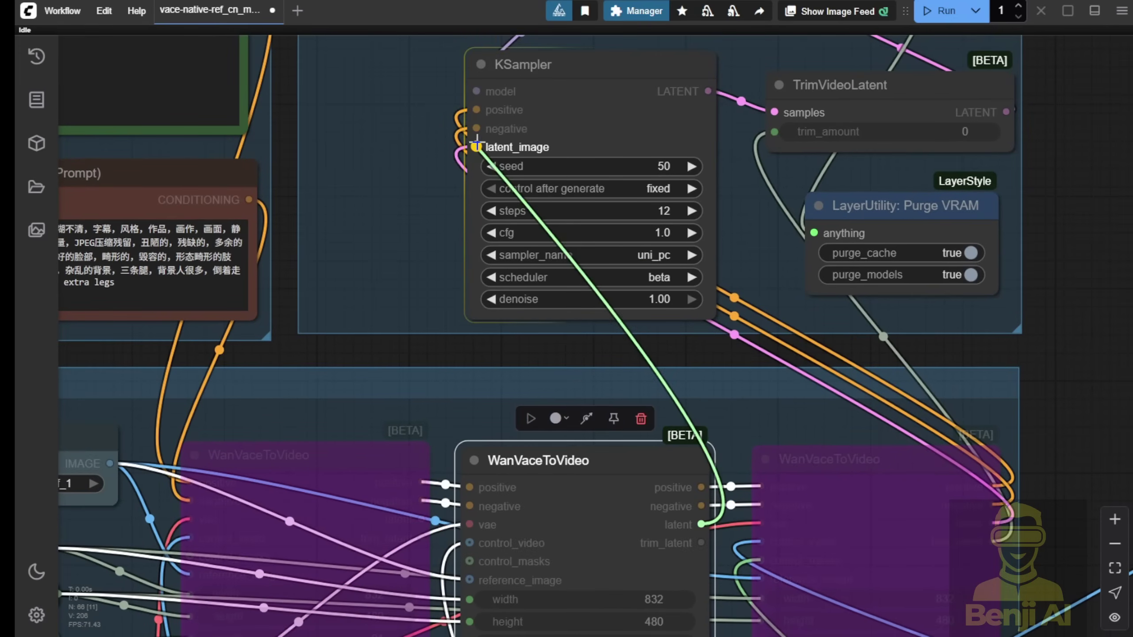
drag(476, 143, 476, 147)
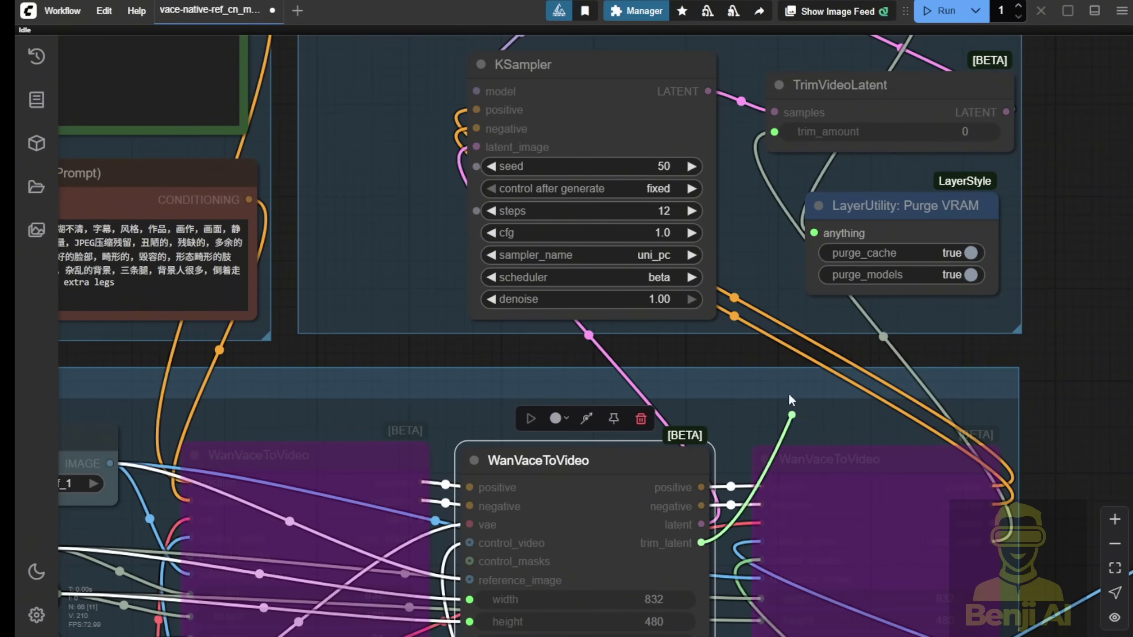
drag(775, 131, 775, 131)
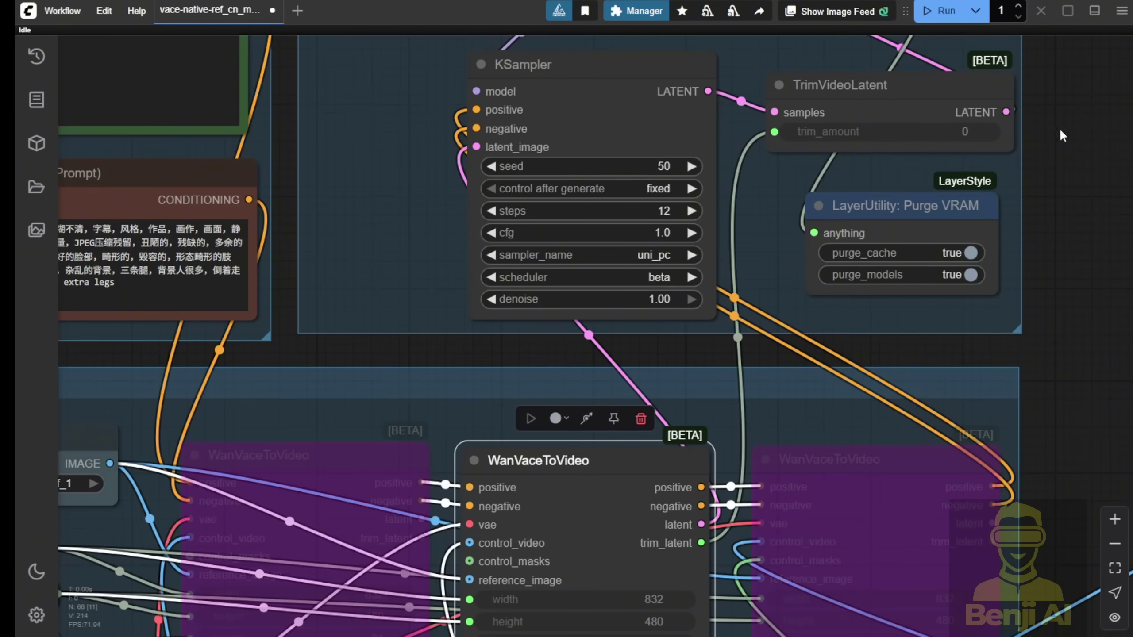
- Disable the Sampling group with the Fast Groups Bypasser by setting Enable Sampling to no
scroll(1062, 136, down, 3)
drag(1111, 464, 707, 128)
scroll(769, 258, up, 6)
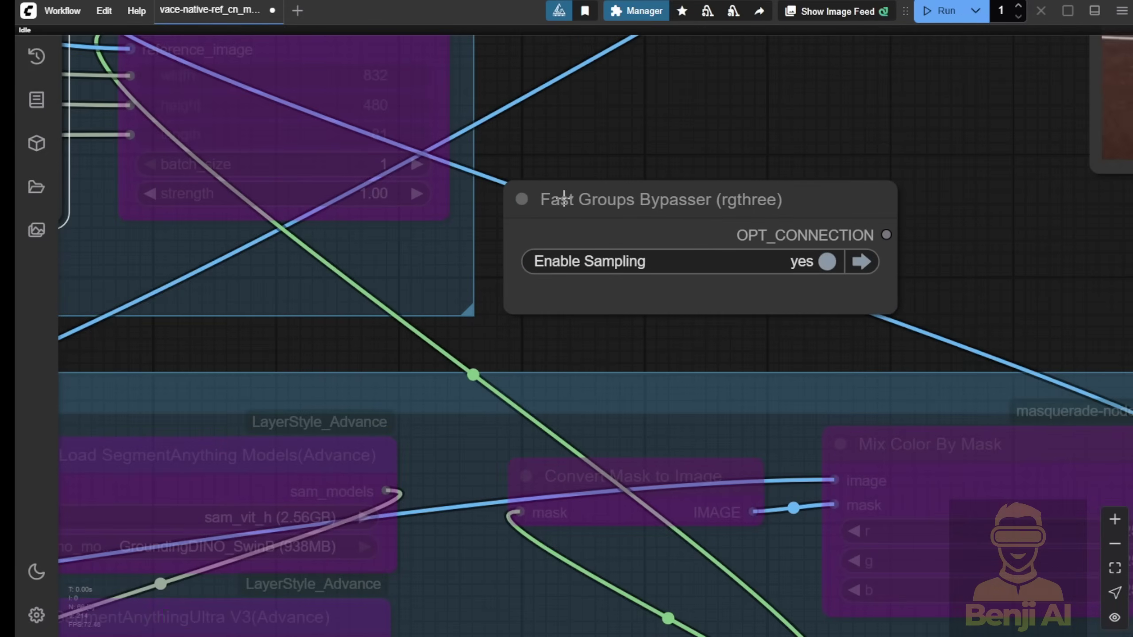
scroll(771, 203, down, 2)
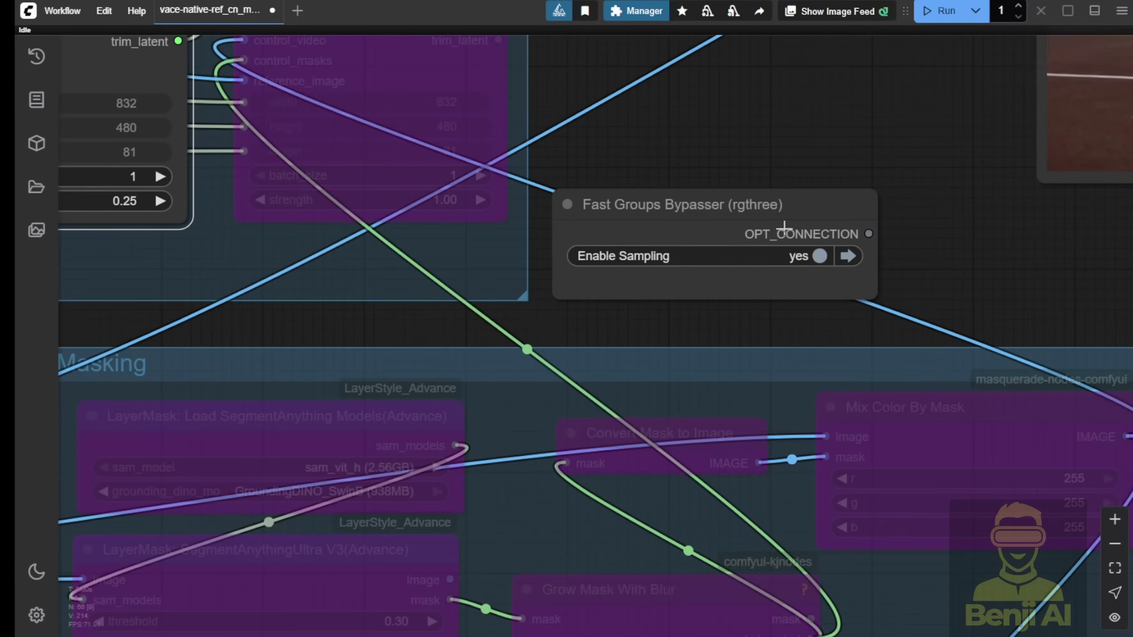
scroll(784, 127, down, 3)
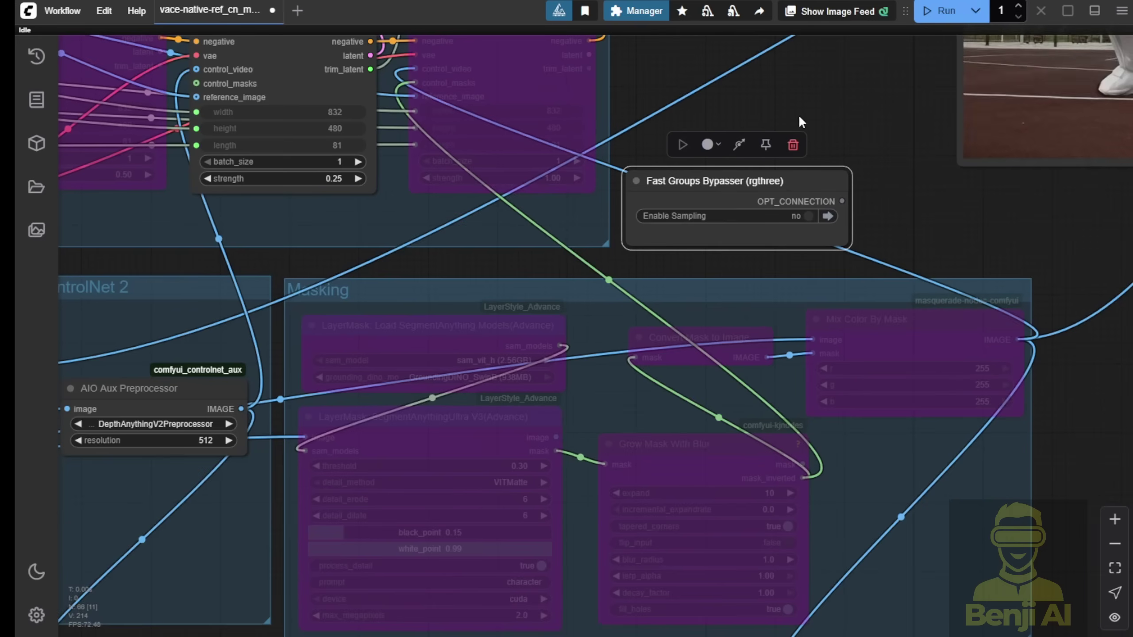
- Examine the Video Combine previews for the pose, depth and mask outputs and their links to the ControlNet and Masking groups
drag(781, 96, 844, 212)
scroll(843, 283, down, 4)
drag(646, 553, 767, 179)
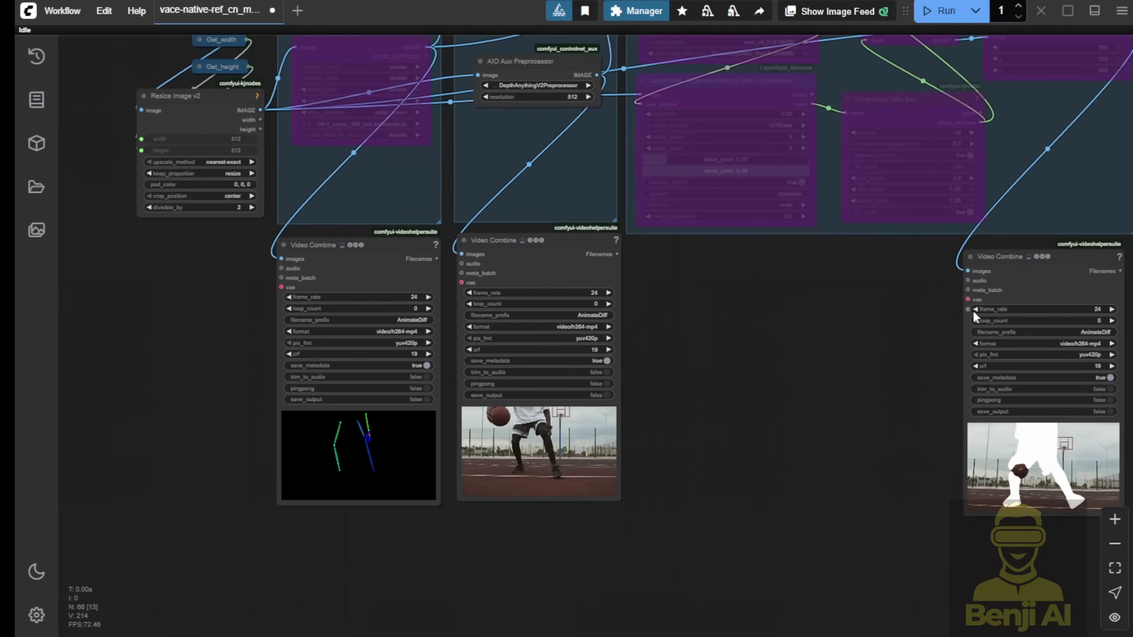
click(350, 244)
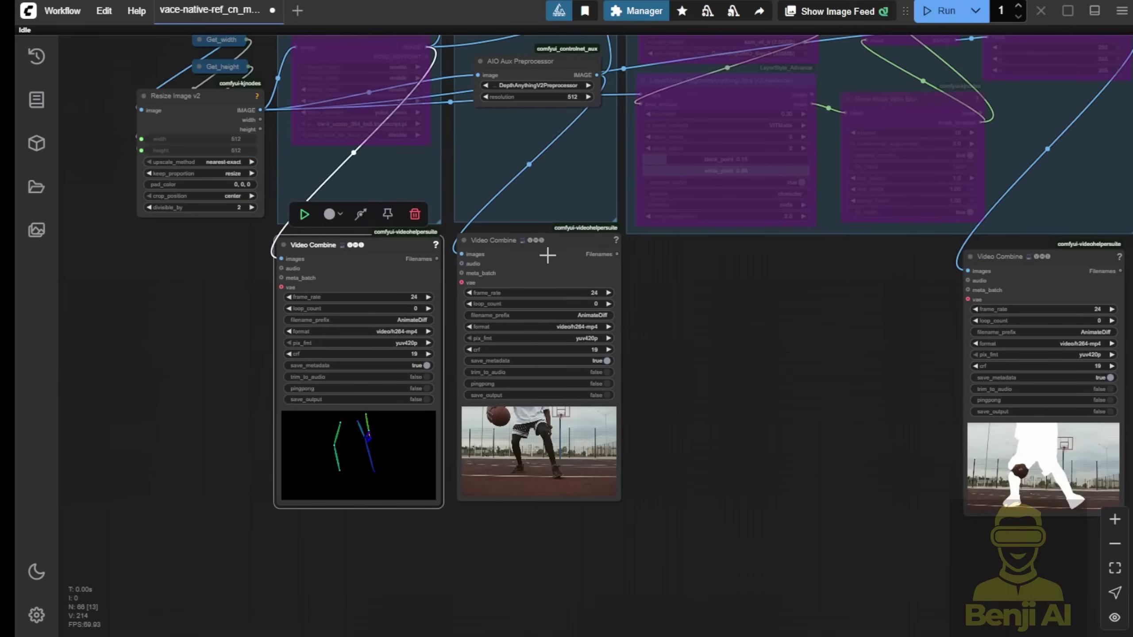
click(546, 251)
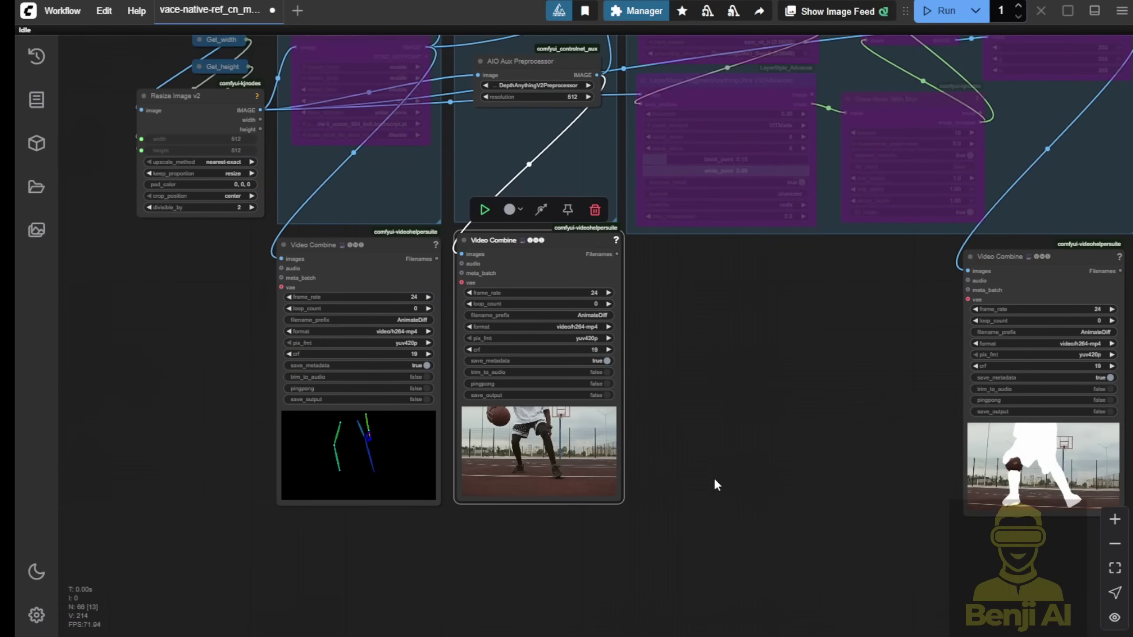
drag(715, 481, 453, 520)
click(771, 314)
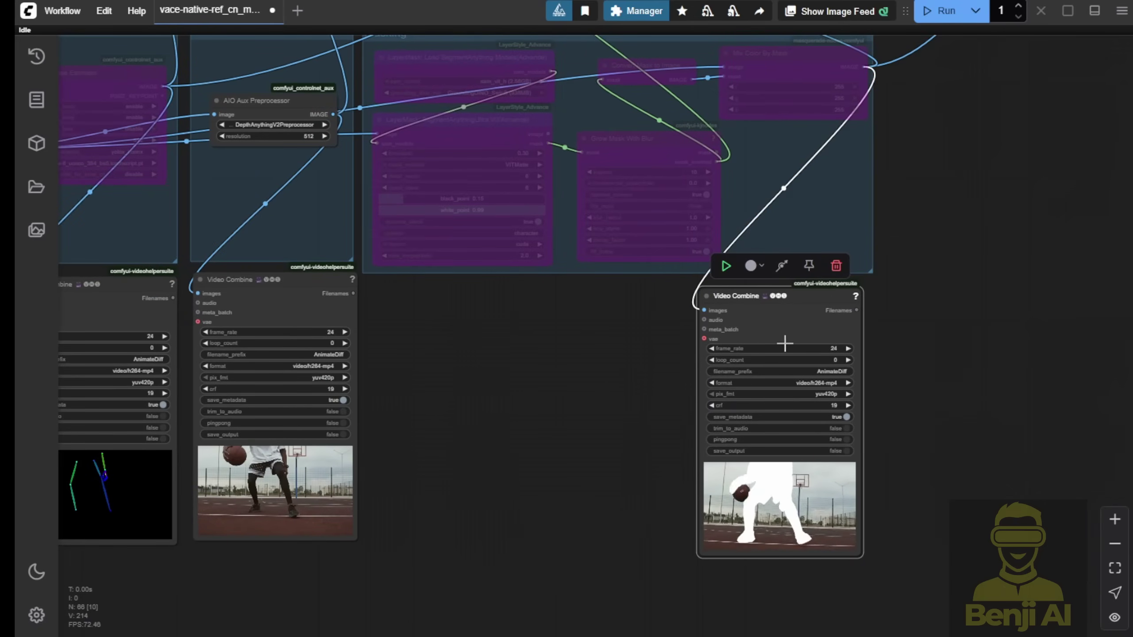
drag(572, 363, 723, 528)
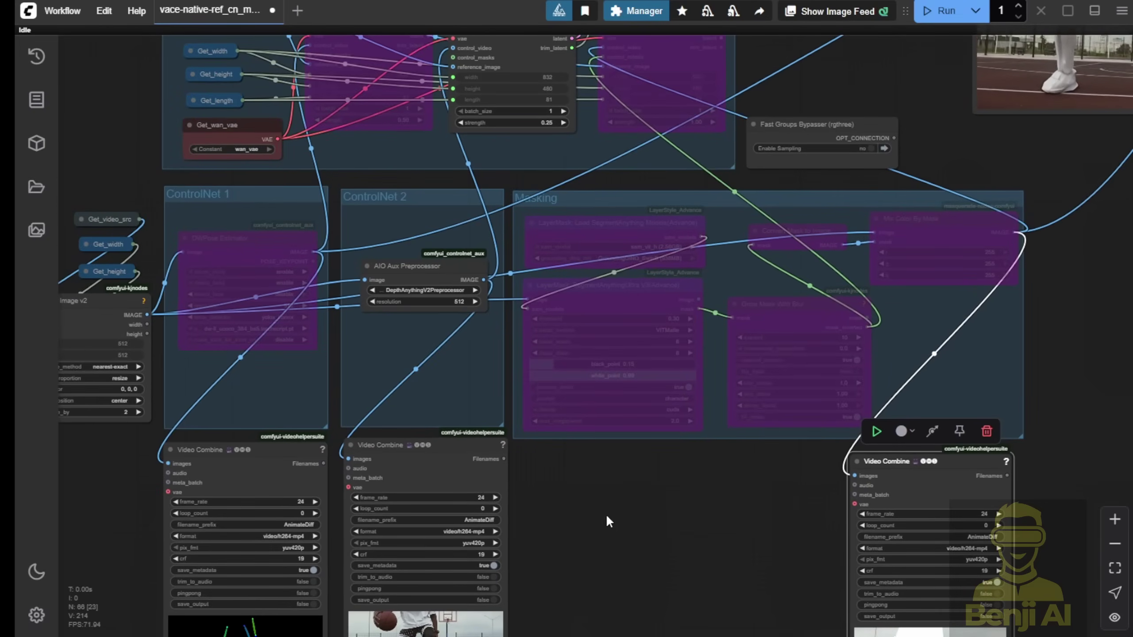
scroll(850, 192, up, 5)
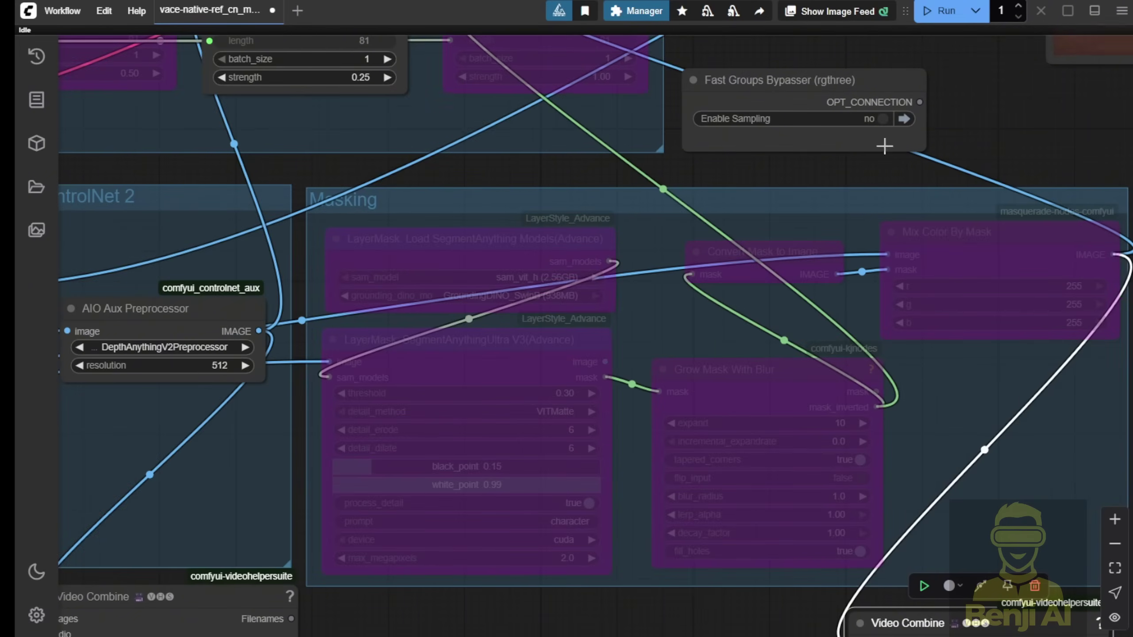
- Examine the DepthAnythingV2Preprocessor node in the ControlNet 2 group and the depth map preview in its Video Combine node
scroll(465, 435, down, 4)
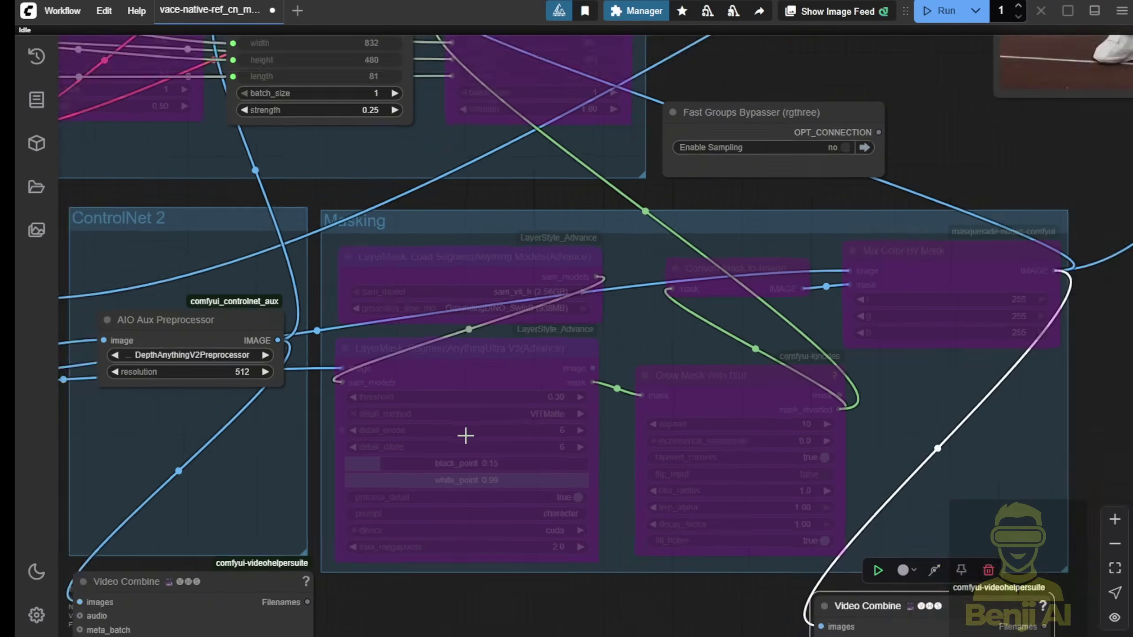
drag(296, 464, 543, 374)
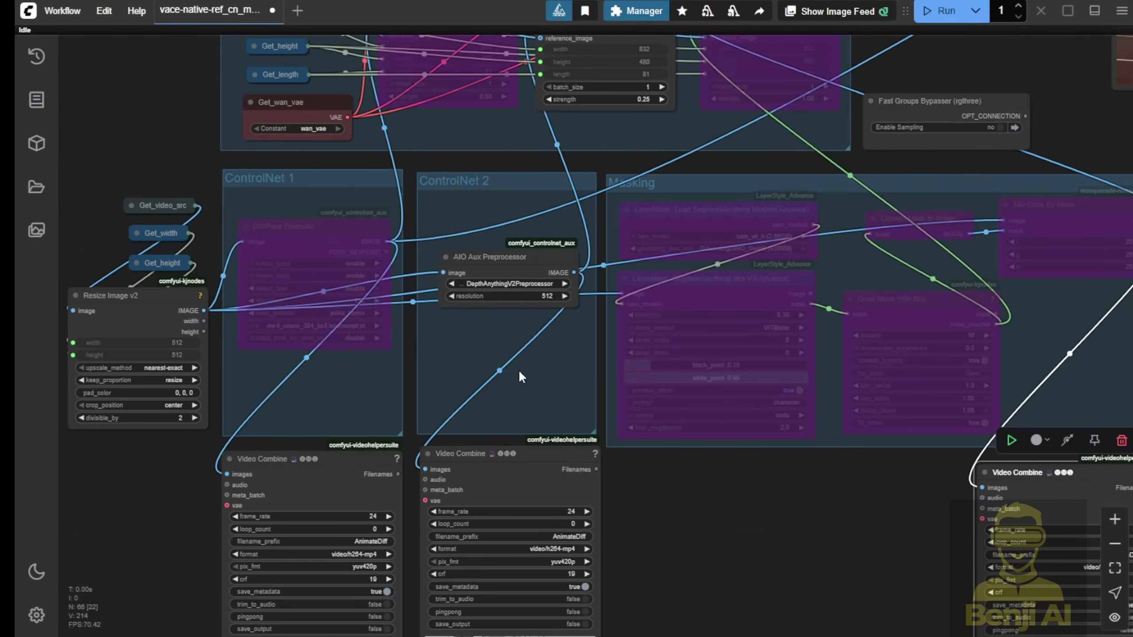
scroll(478, 291, up, 8)
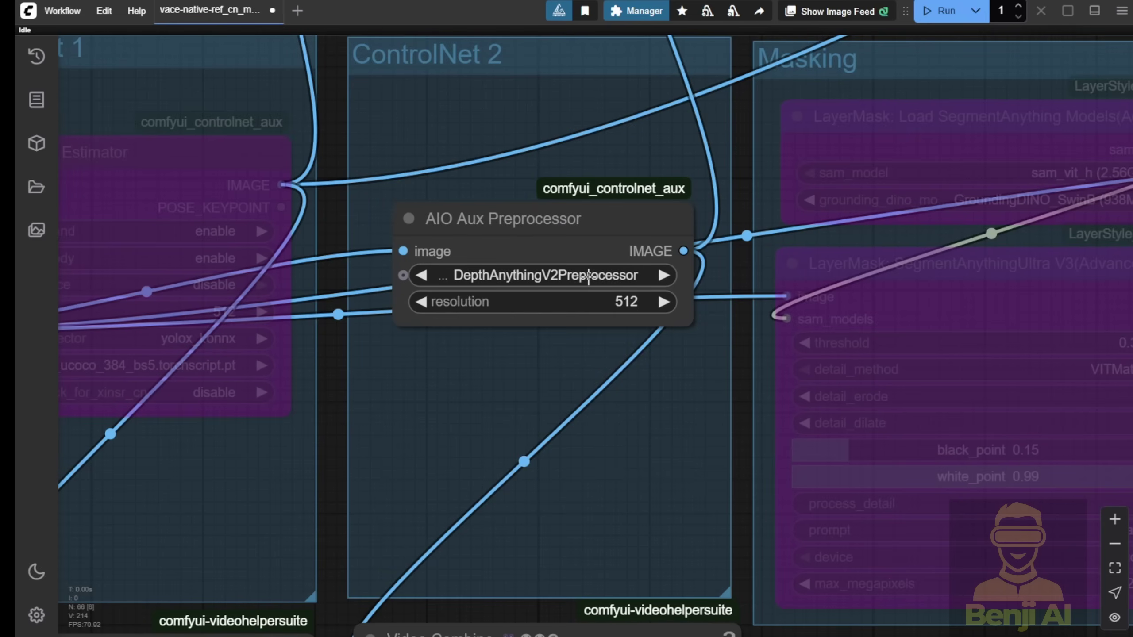
scroll(453, 395, down, 6)
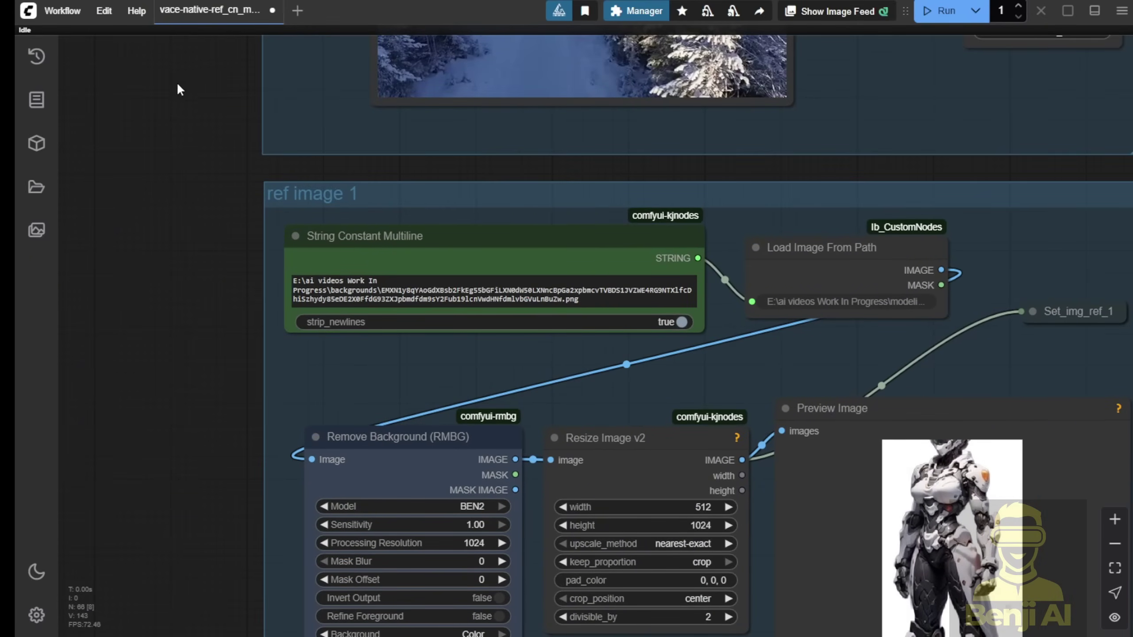
drag(178, 89, 394, 503)
drag(252, 218, 362, 389)
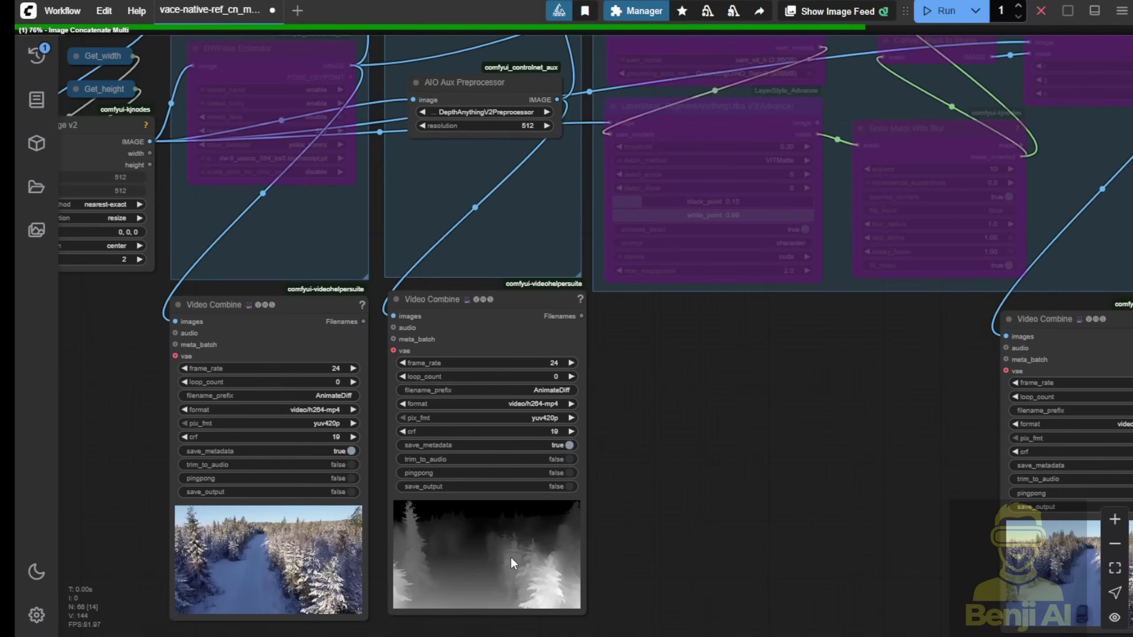
drag(569, 589, 619, 404)
scroll(620, 404, up, 5)
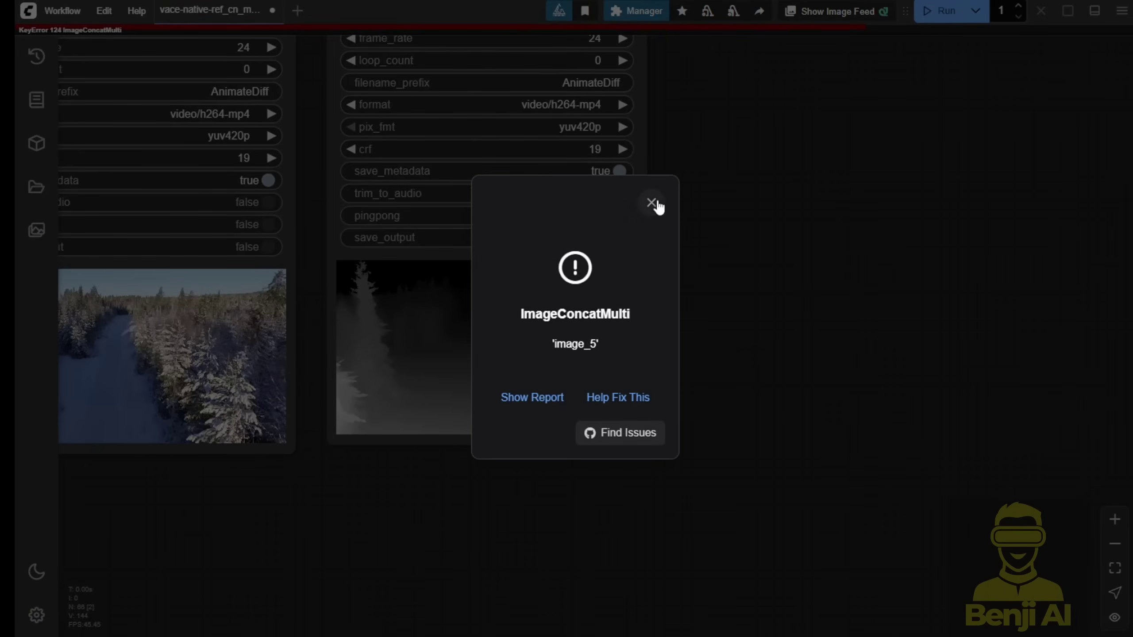
click(652, 203)
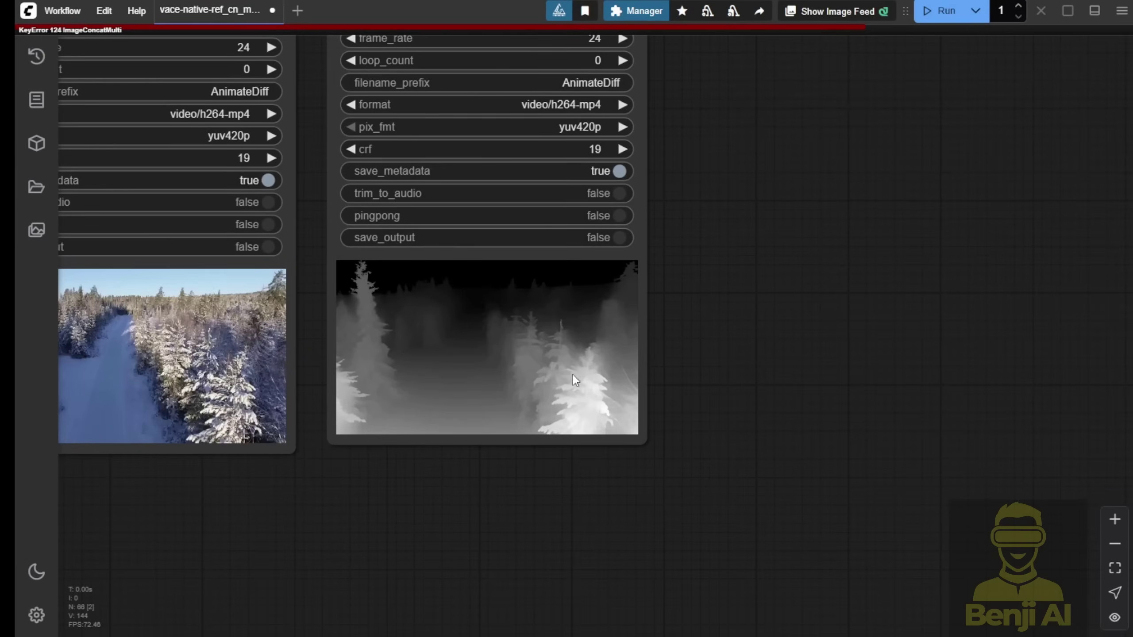
scroll(926, 258, down, 3)
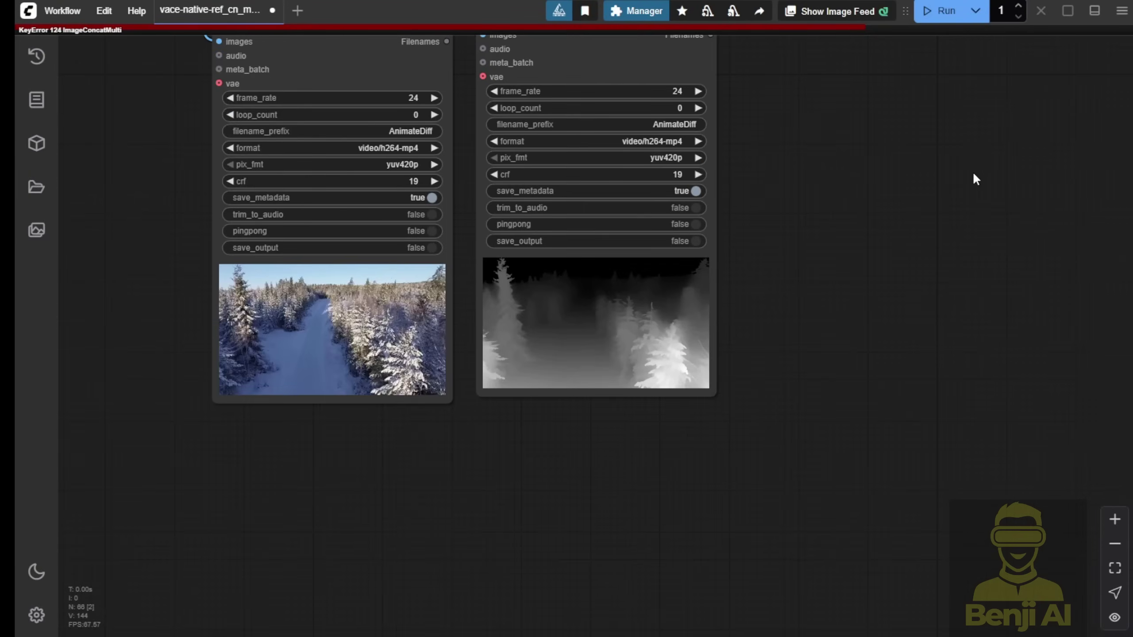
- Inspect the Image Concatenate Multi node flagged by the error and trace its image inputs back to the bypassed Sampling group
drag(985, 150, 378, 548)
scroll(412, 523, down, 2)
drag(442, 470, 428, 636)
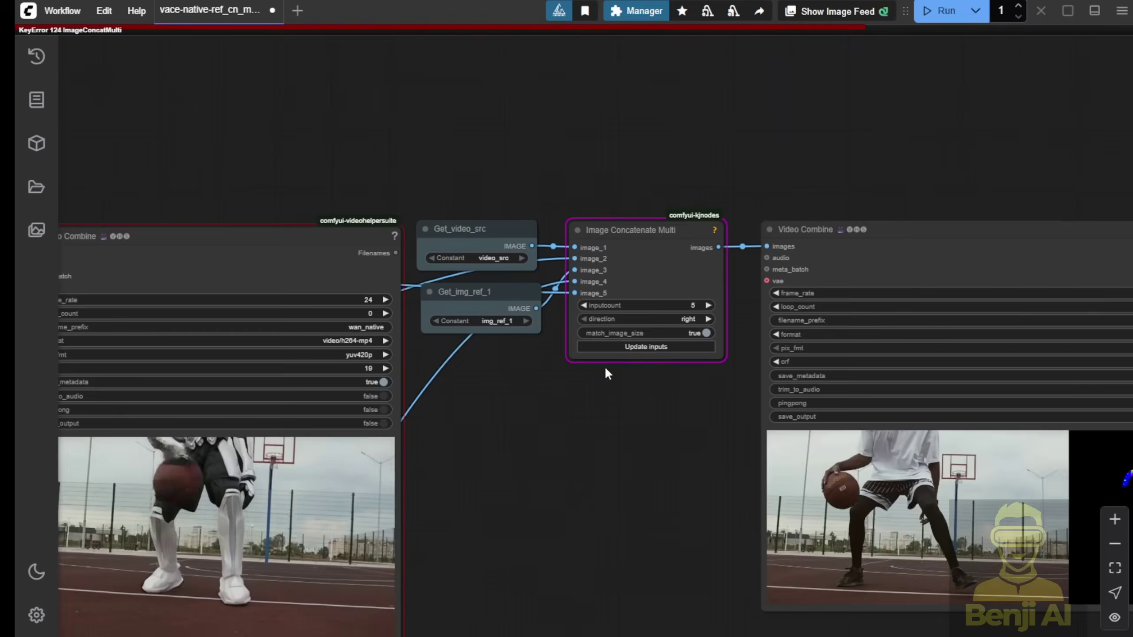
scroll(604, 367, up, 4)
click(577, 168)
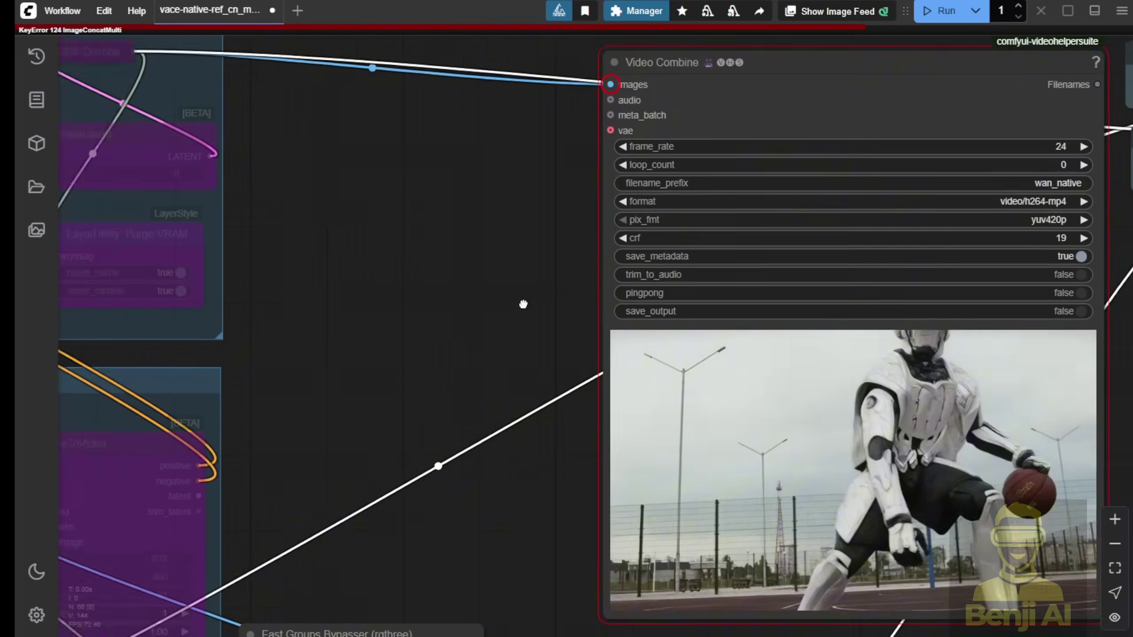
drag(384, 279, 833, 351)
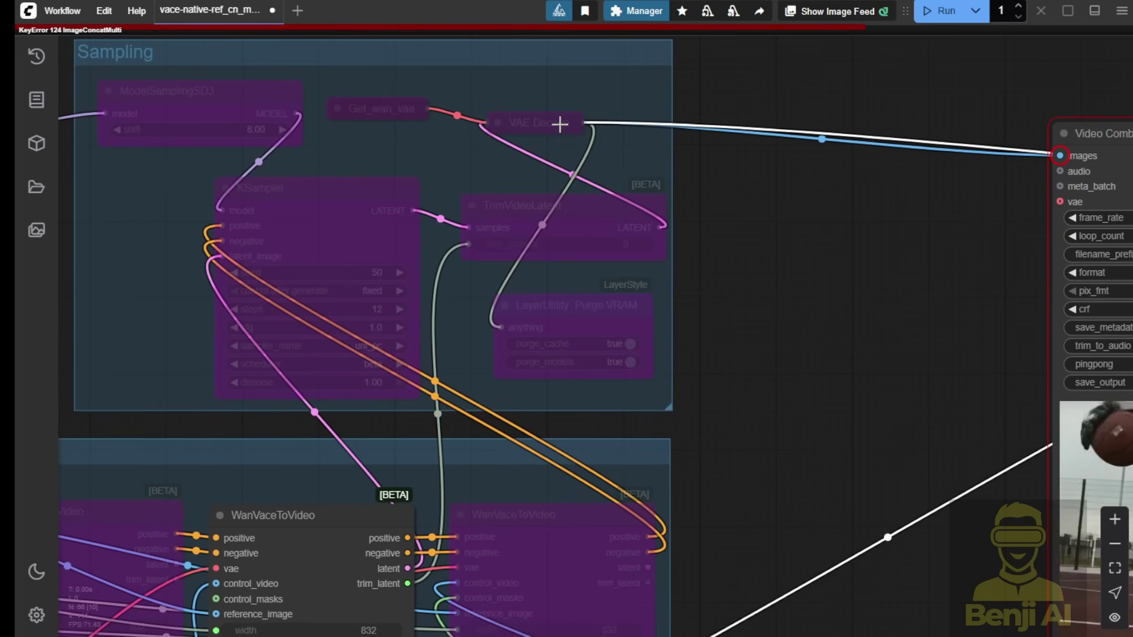
drag(748, 455, 725, 19)
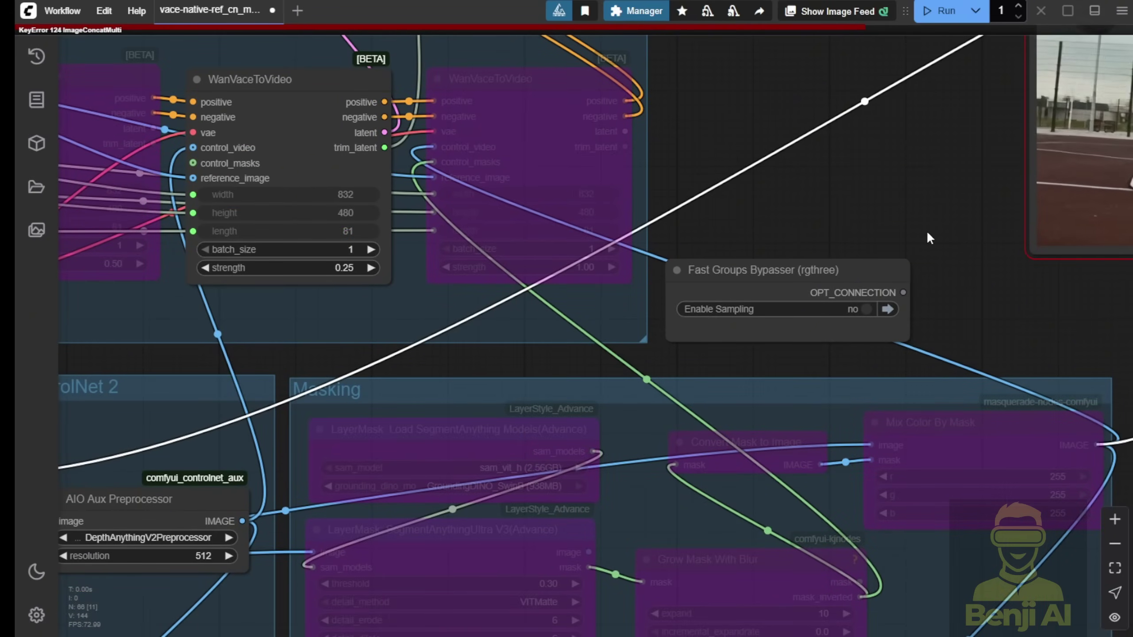
- Enable the Sampling group with the Fast Groups Bypasser by setting Enable Sampling to yes
scroll(926, 230, up, 3)
click(863, 310)
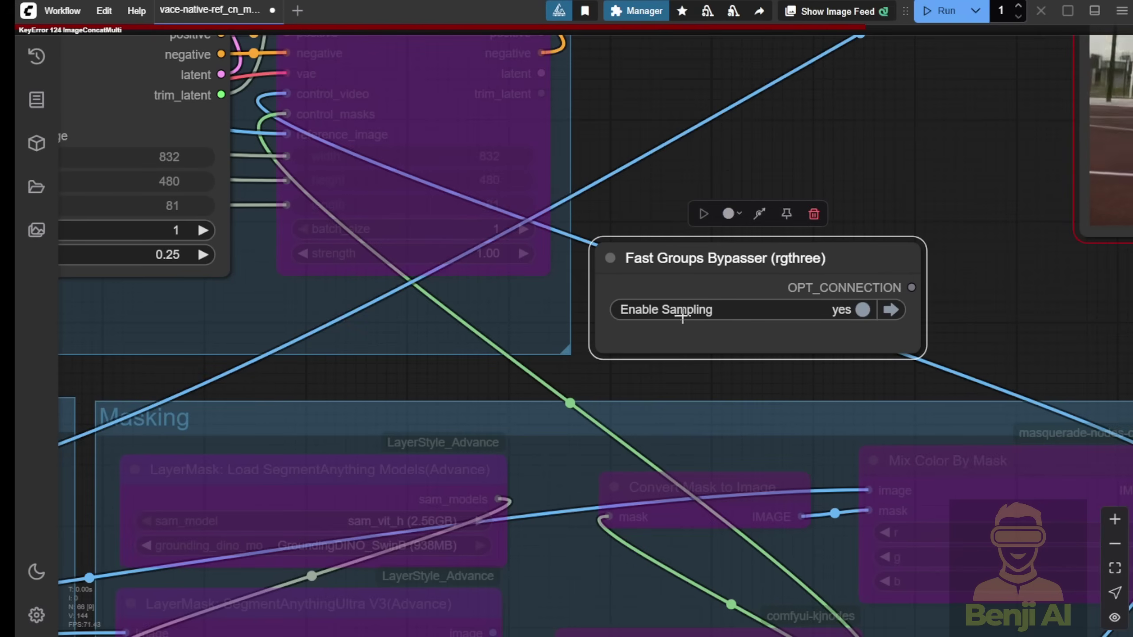
scroll(787, 192, down, 4)
drag(788, 192, 806, 261)
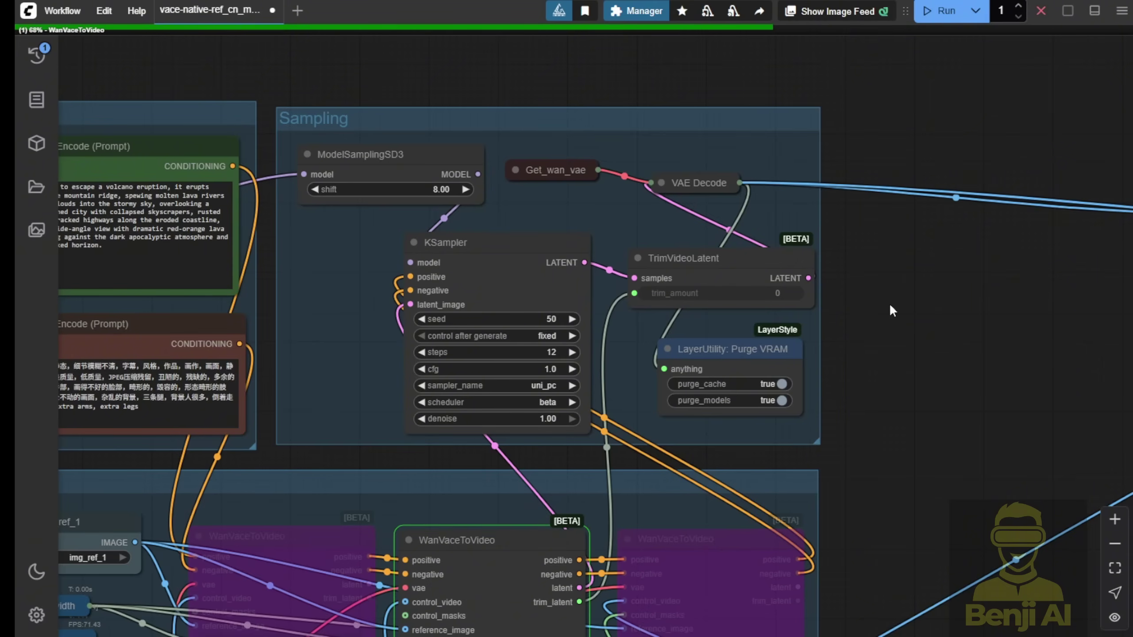
- Review the side-by-side comparison video in the Video Combine node after Image Concatenate Multi, comparing the source footage with the generated scene
scroll(889, 304, down, 2)
drag(897, 336, 872, 195)
click(507, 186)
click(953, 223)
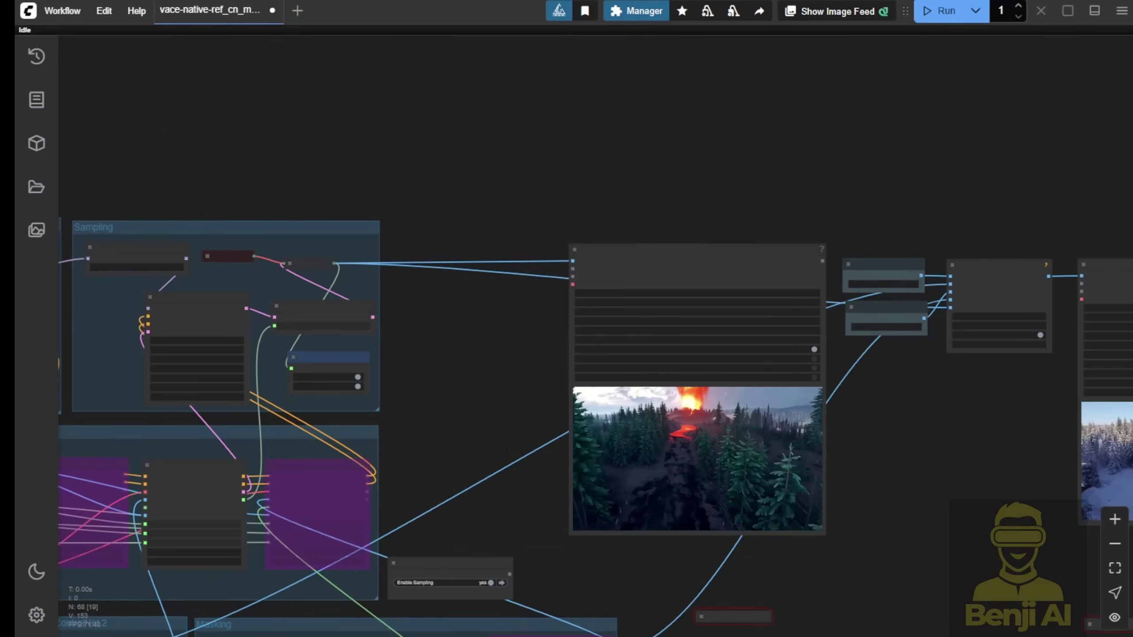
drag(897, 486, 39, 348)
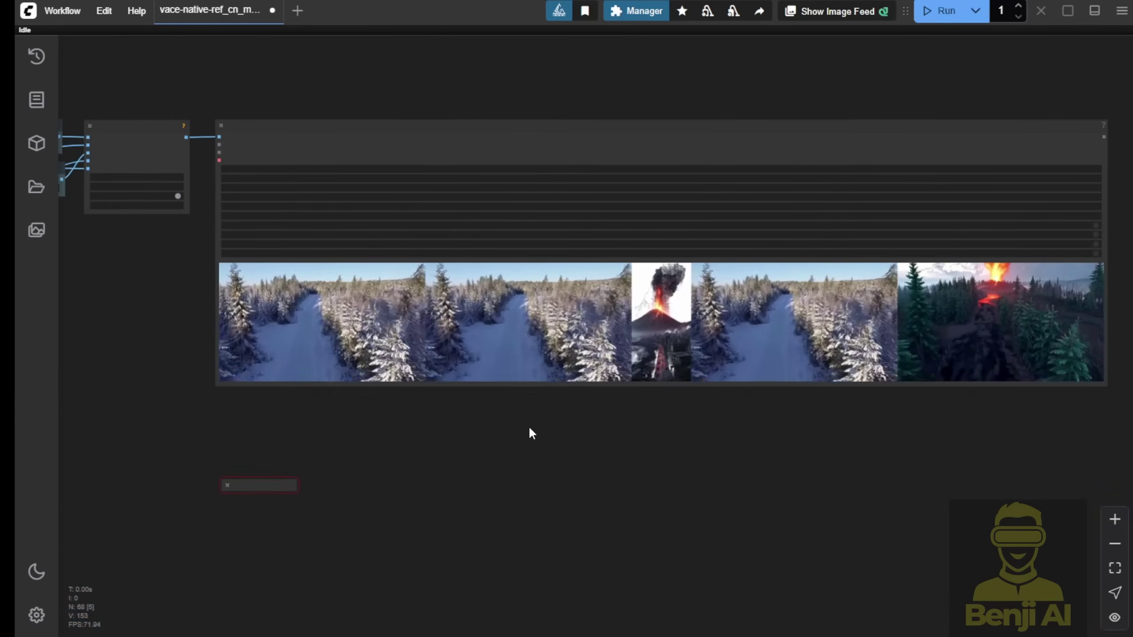
scroll(550, 421, up, 2)
scroll(549, 419, up, 3)
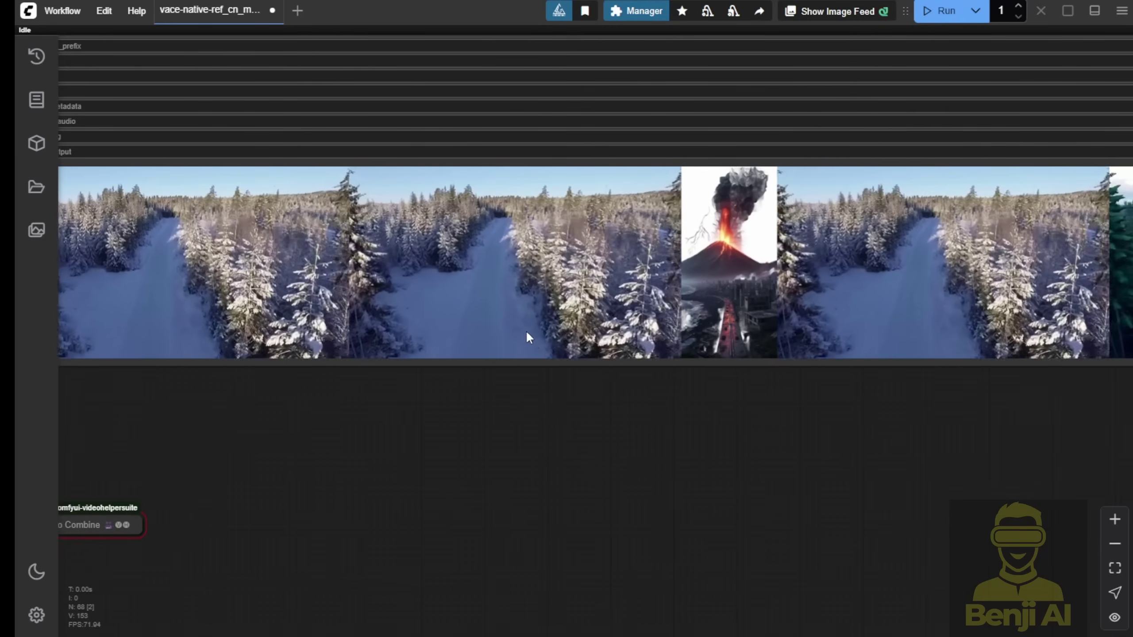
scroll(866, 293, up, 3)
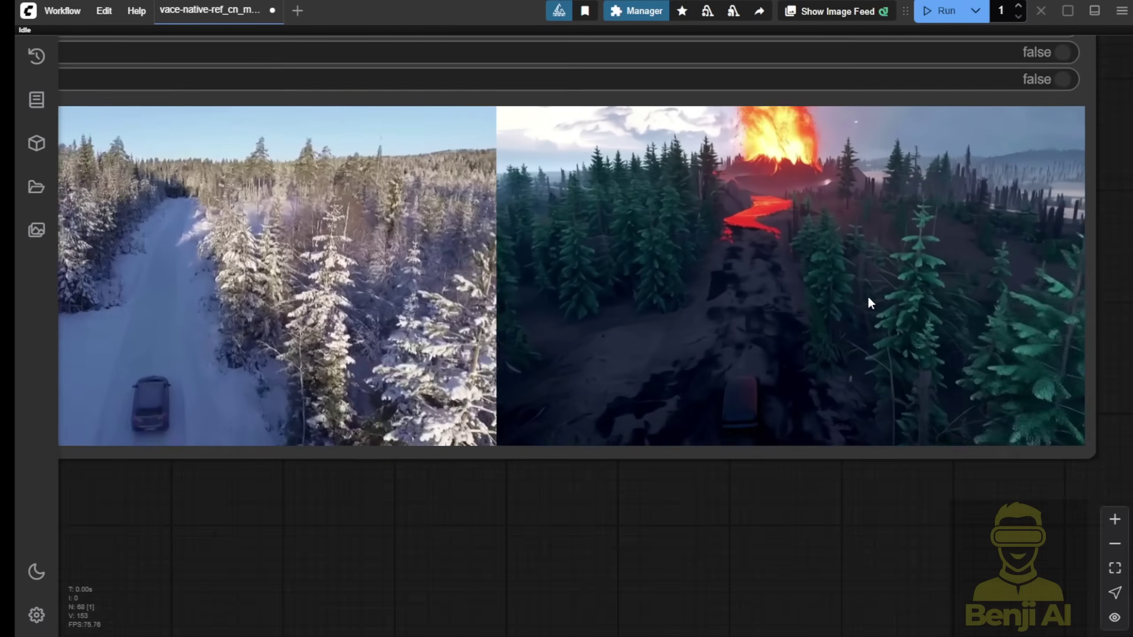
scroll(834, 267, down, 1)
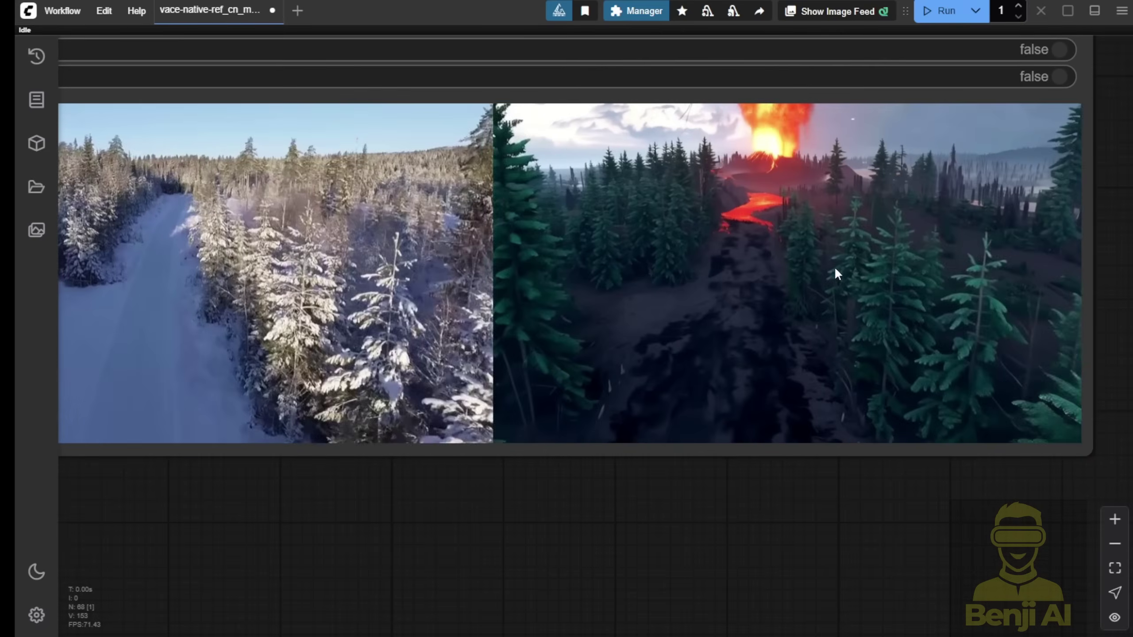
drag(637, 528, 752, 529)
scroll(754, 527, down, 1)
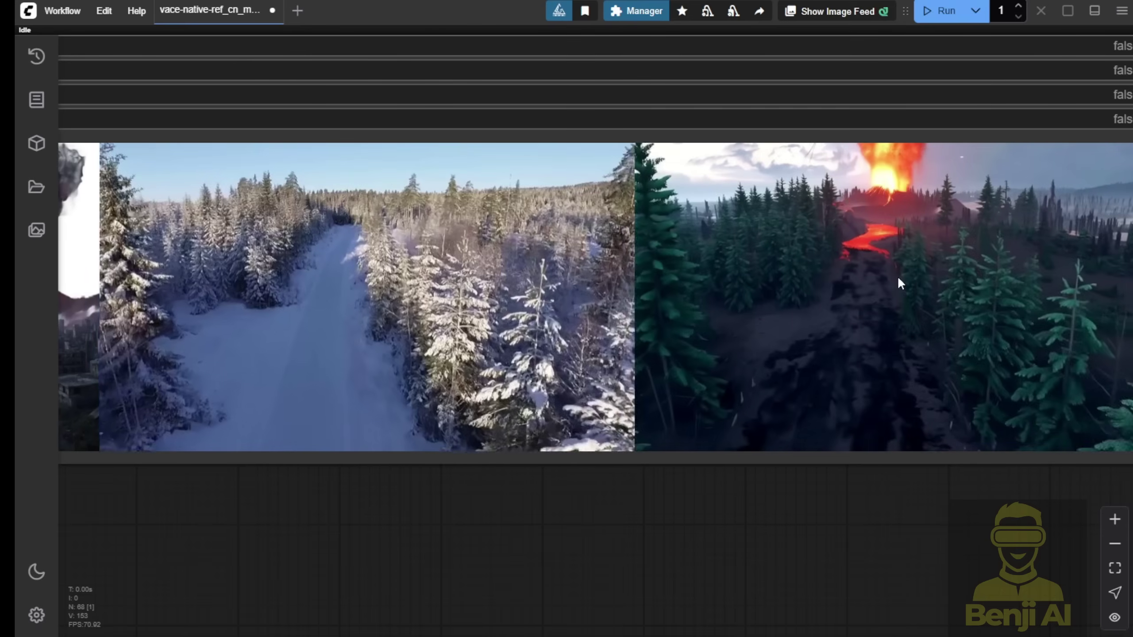
- Examine the generated volcano video in the Video Combine node fed by VAE Decode, checking the road and trees
scroll(897, 276, down, 9)
drag(100, 435, 497, 423)
scroll(497, 423, down, 3)
drag(179, 404, 903, 405)
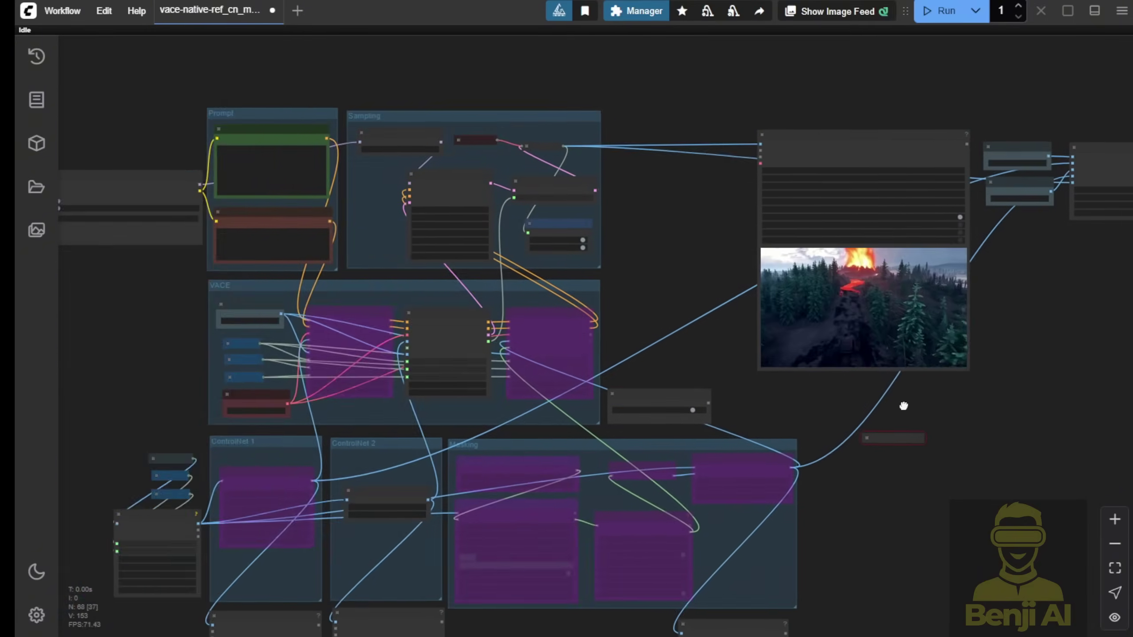
scroll(504, 417, up, 9)
scroll(403, 403, up, 4)
scroll(392, 352, up, 2)
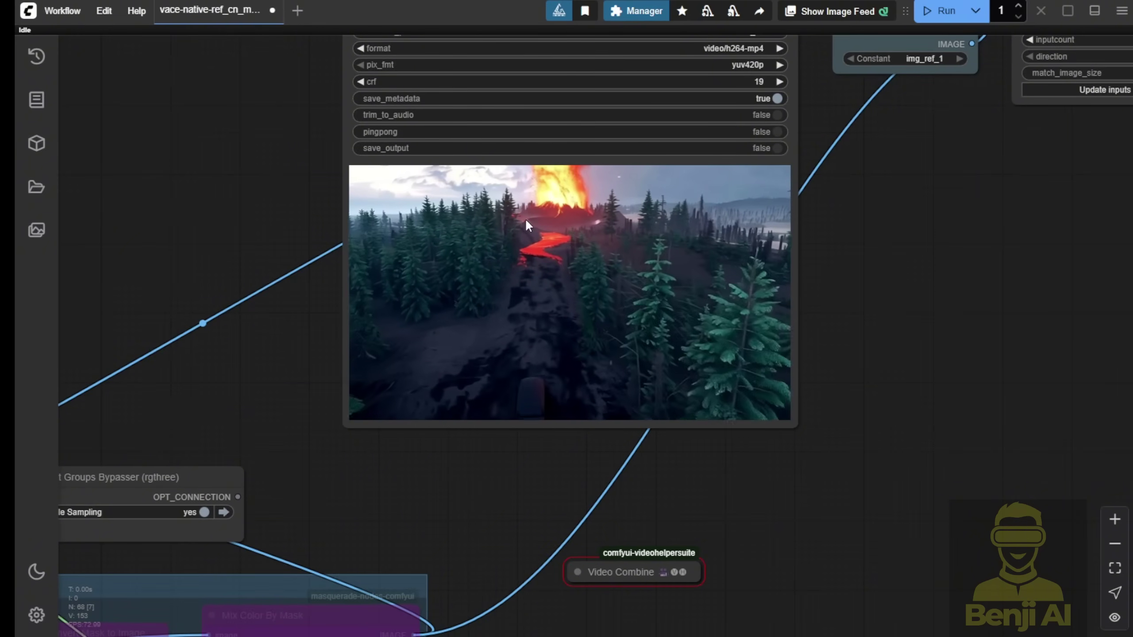
scroll(948, 275, down, 2)
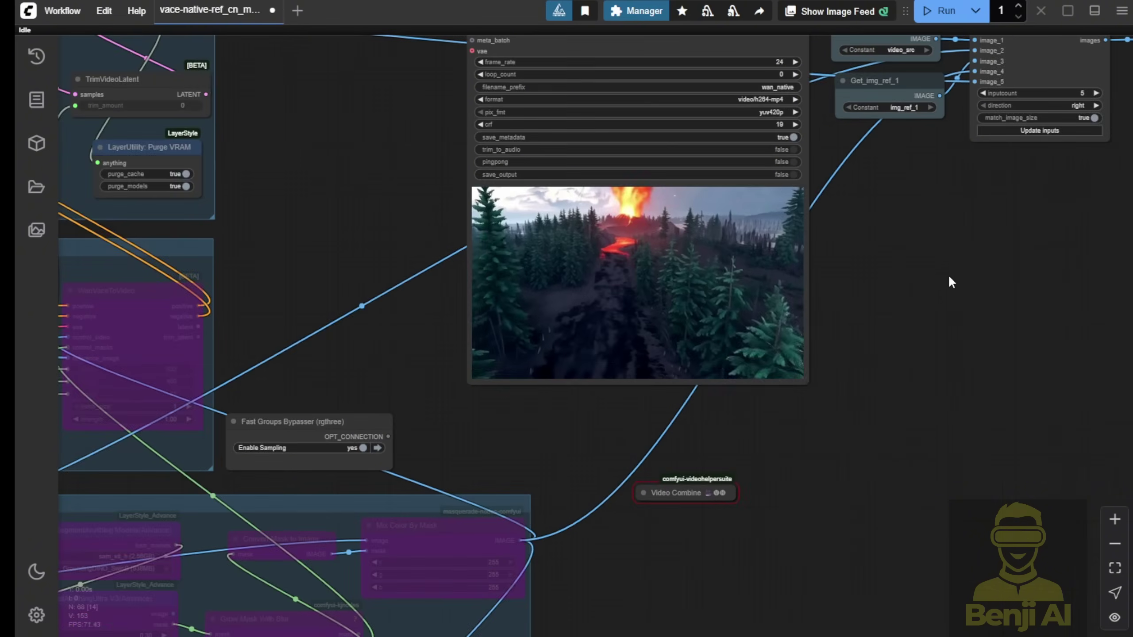
- Expand the collapsed Video Combine node beneath the comparison video and align it directly under that node
scroll(948, 276, down, 2)
drag(1039, 275, 117, 96)
scroll(117, 96, up, 1)
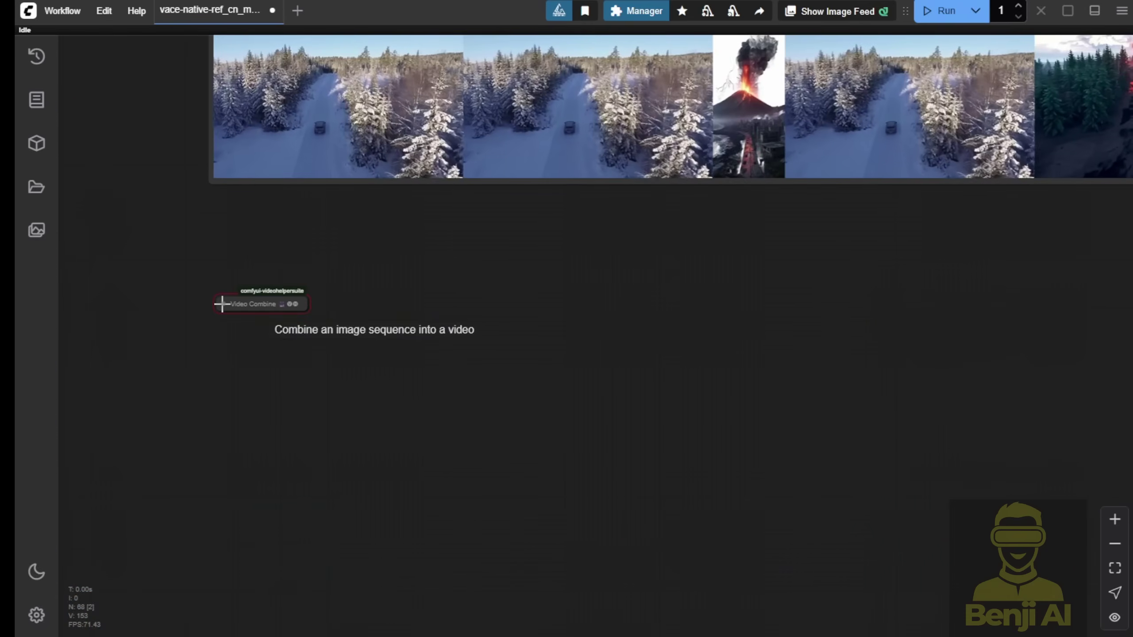
click(221, 304)
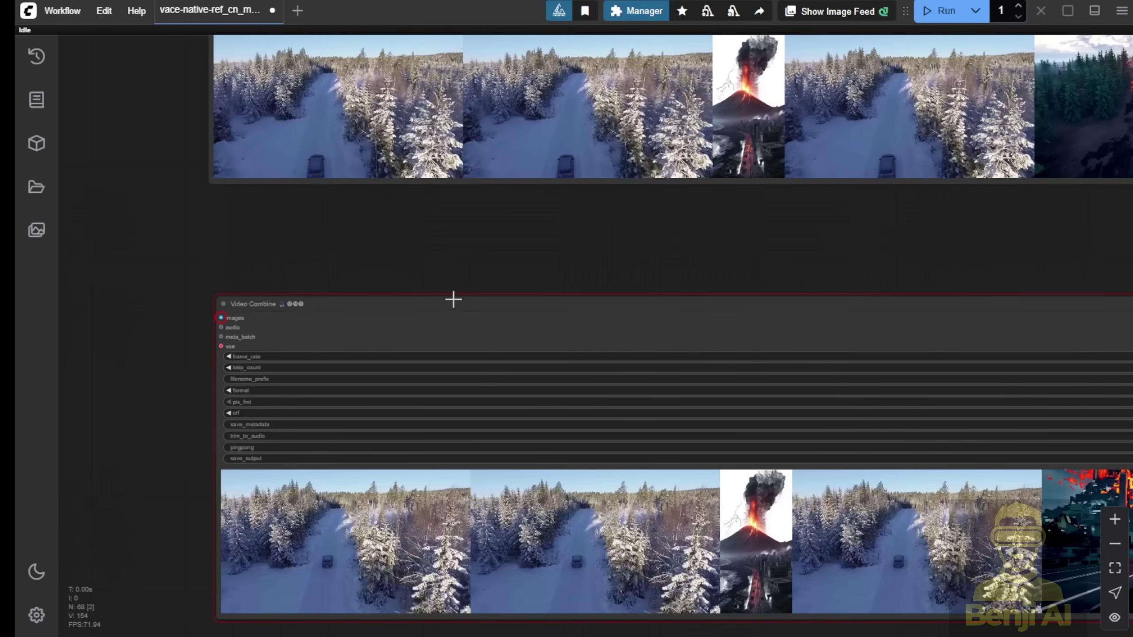
drag(453, 299, 445, 210)
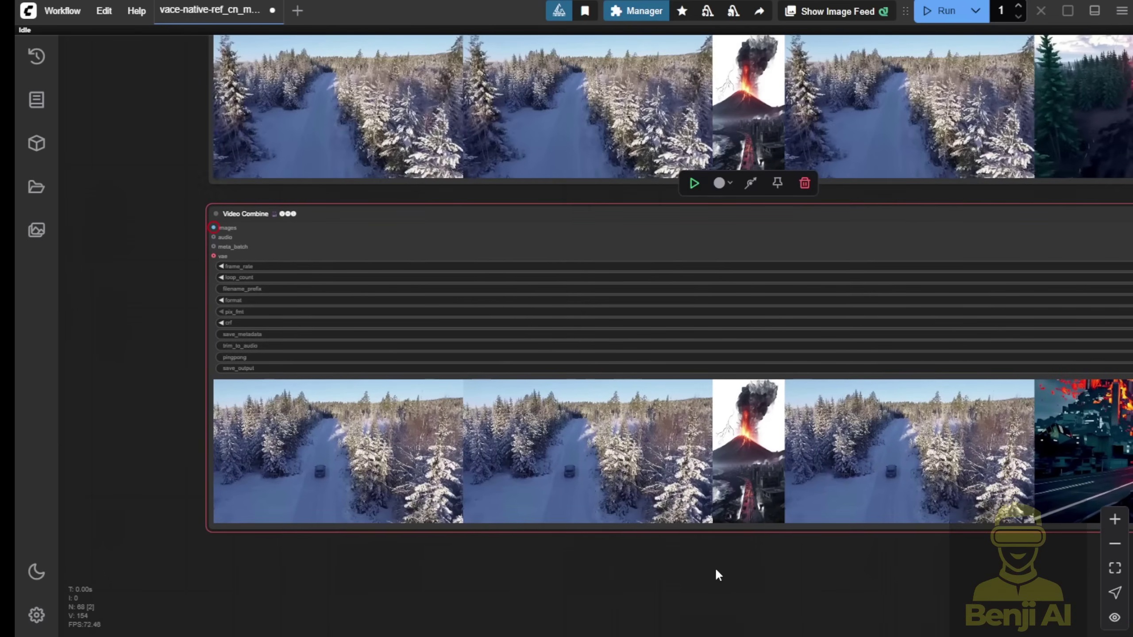
- Compare the results in the two stacked Video Combine nodes and check the active WanVaceToVideo node's strength
drag(791, 589, 656, 521)
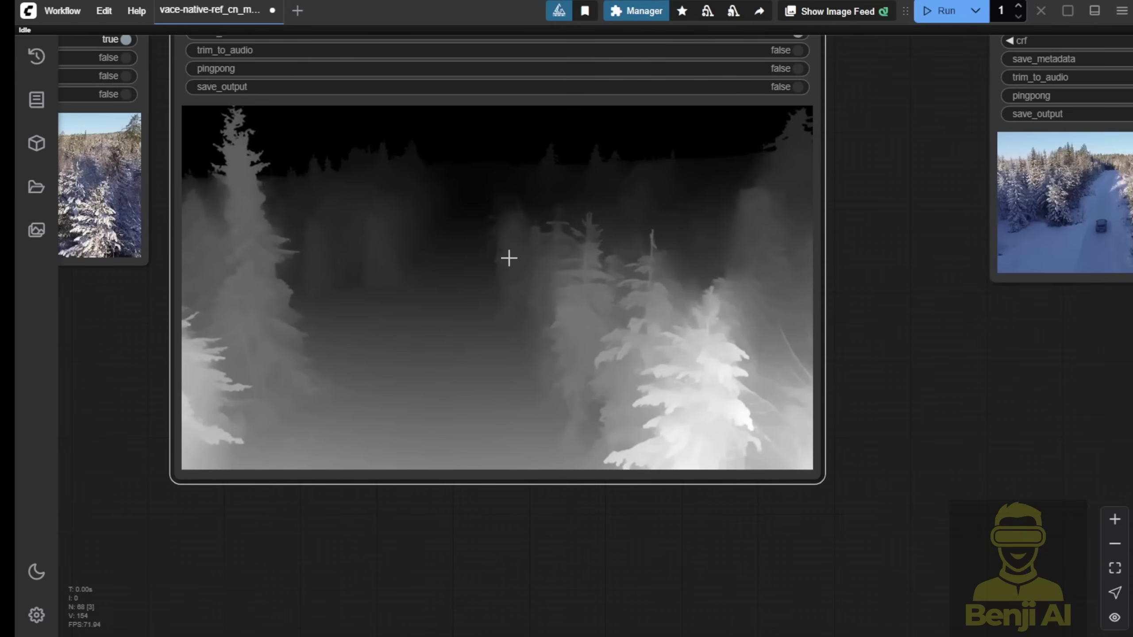
right_click(508, 258)
click(557, 259)
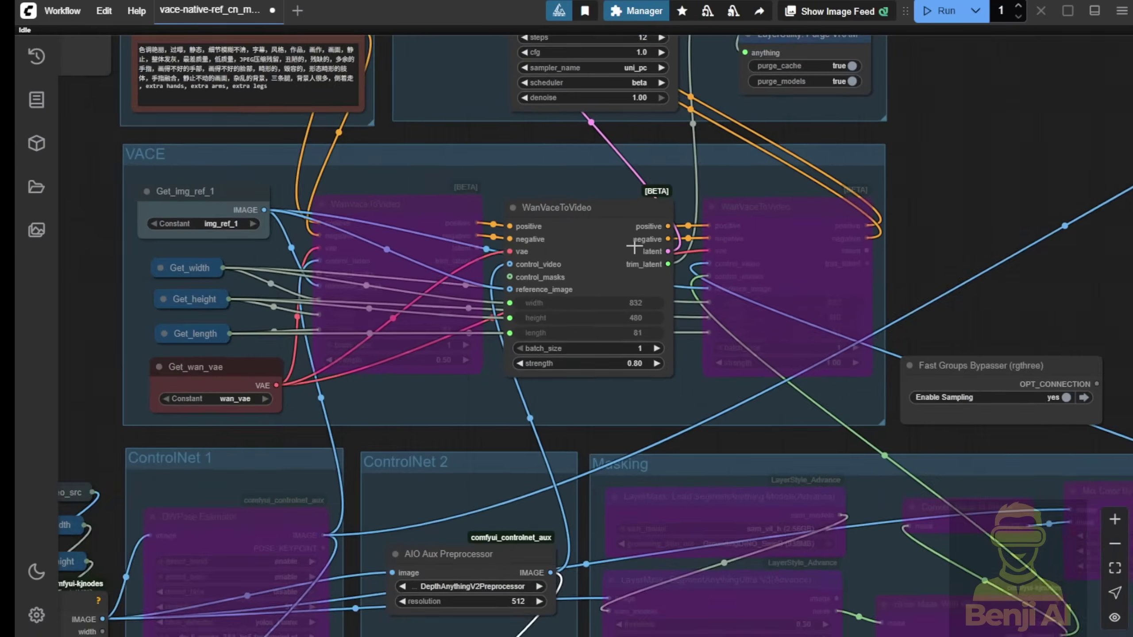
scroll(615, 413, up, 5)
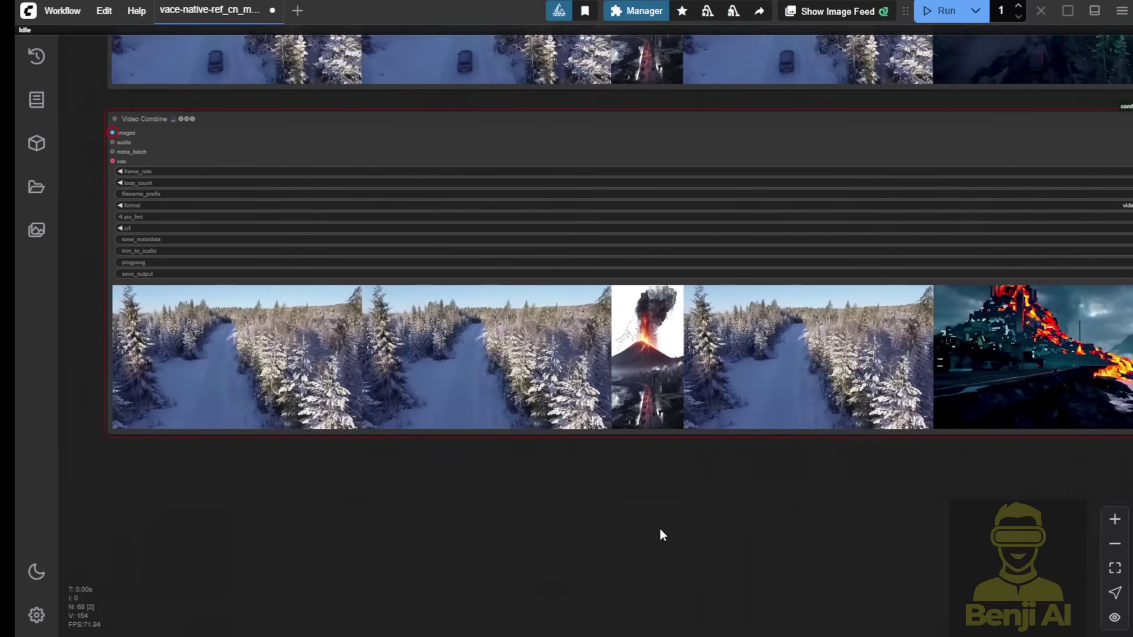
drag(659, 528, 496, 636)
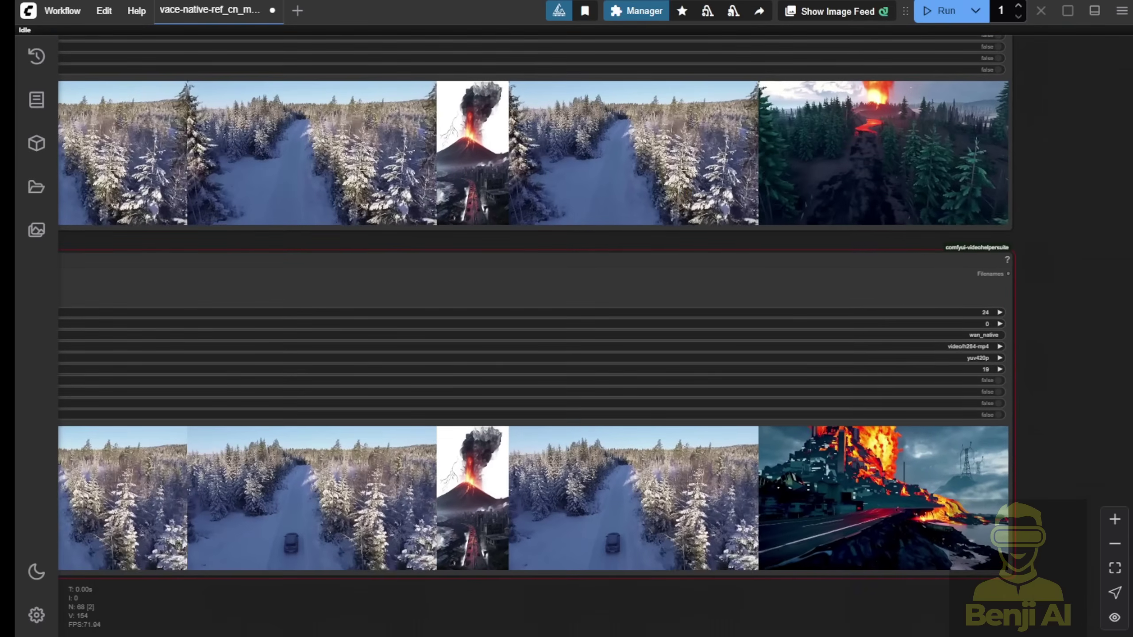
drag(907, 259, 914, 255)
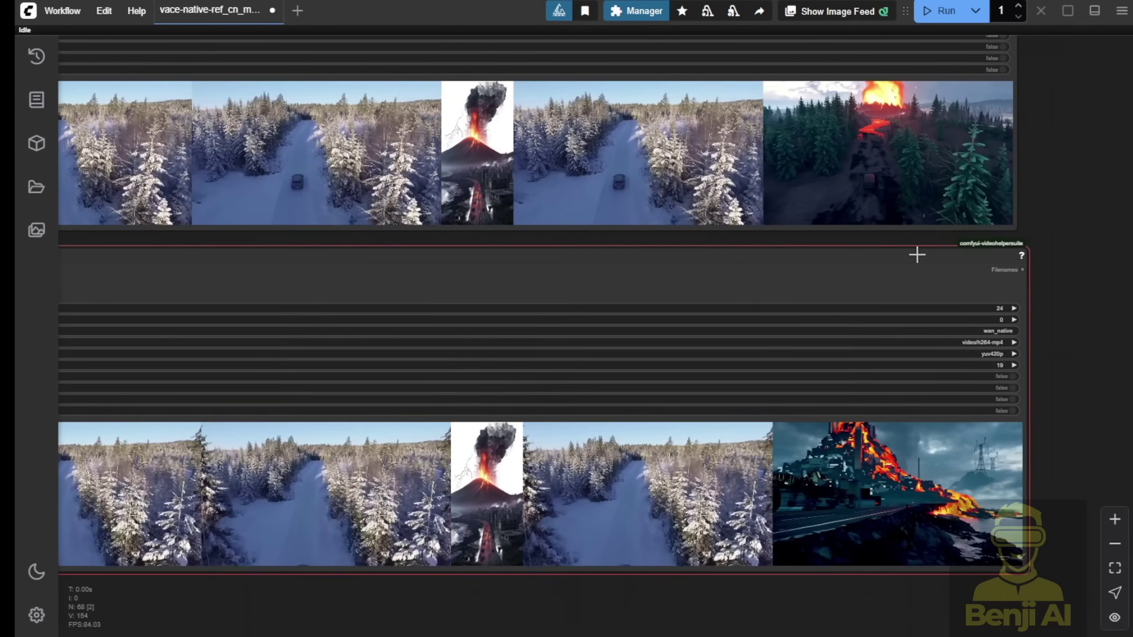
drag(1076, 210, 1096, 263)
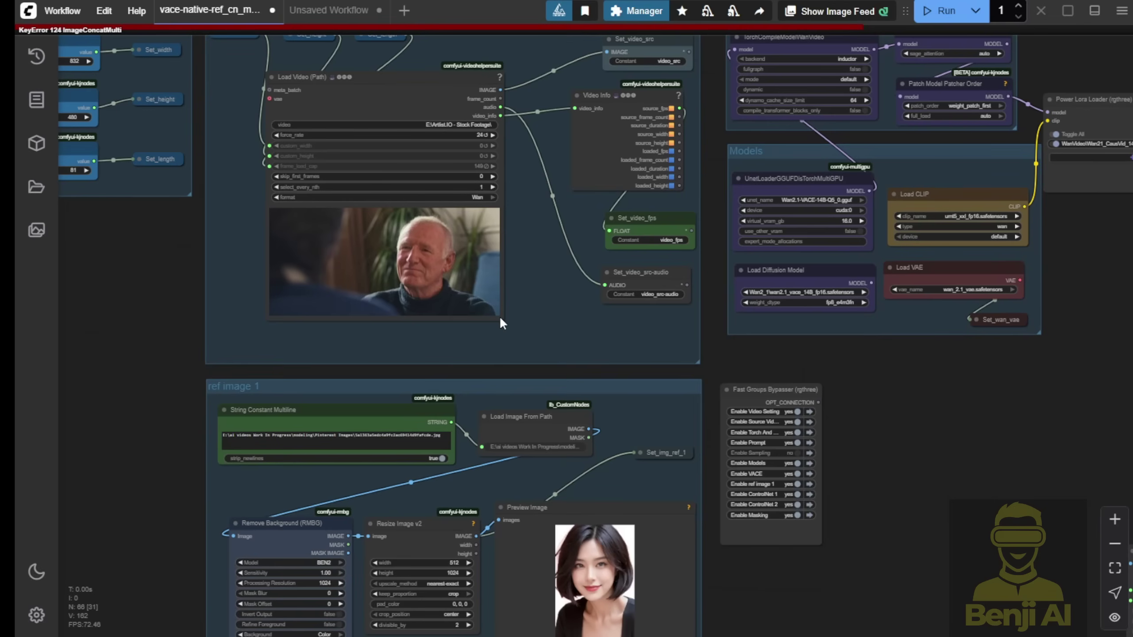
- Enlarge the Load Video (Path) node to show a bigger source preview, and view the reference image in the ref image 1 group
click(502, 323)
drag(502, 317, 546, 344)
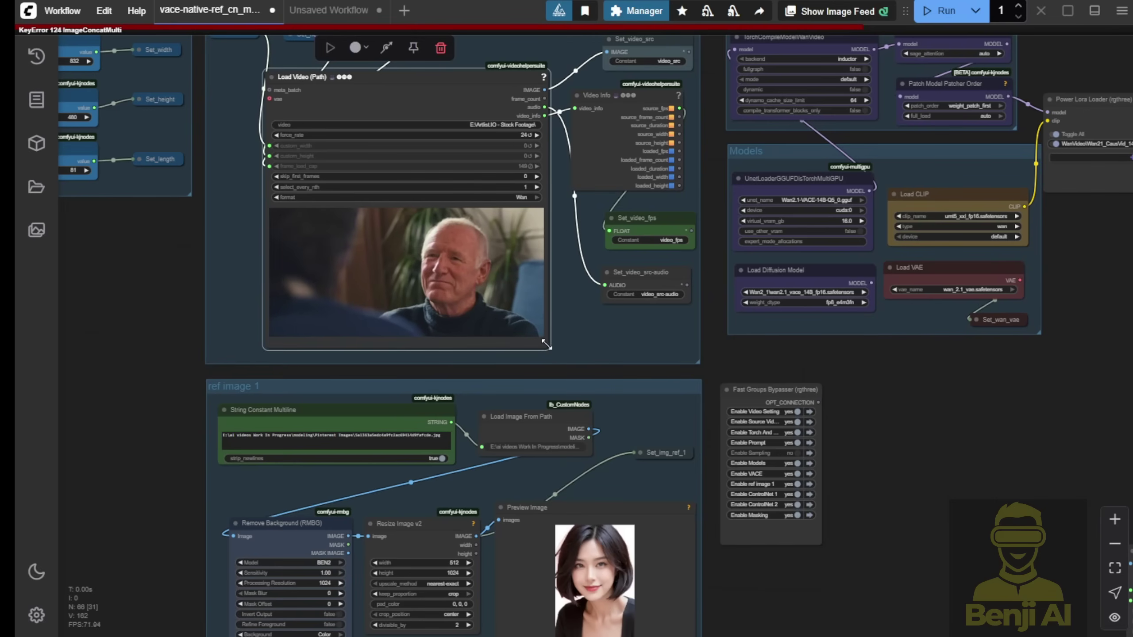
scroll(533, 267, up, 3)
right_click(488, 245)
click(539, 258)
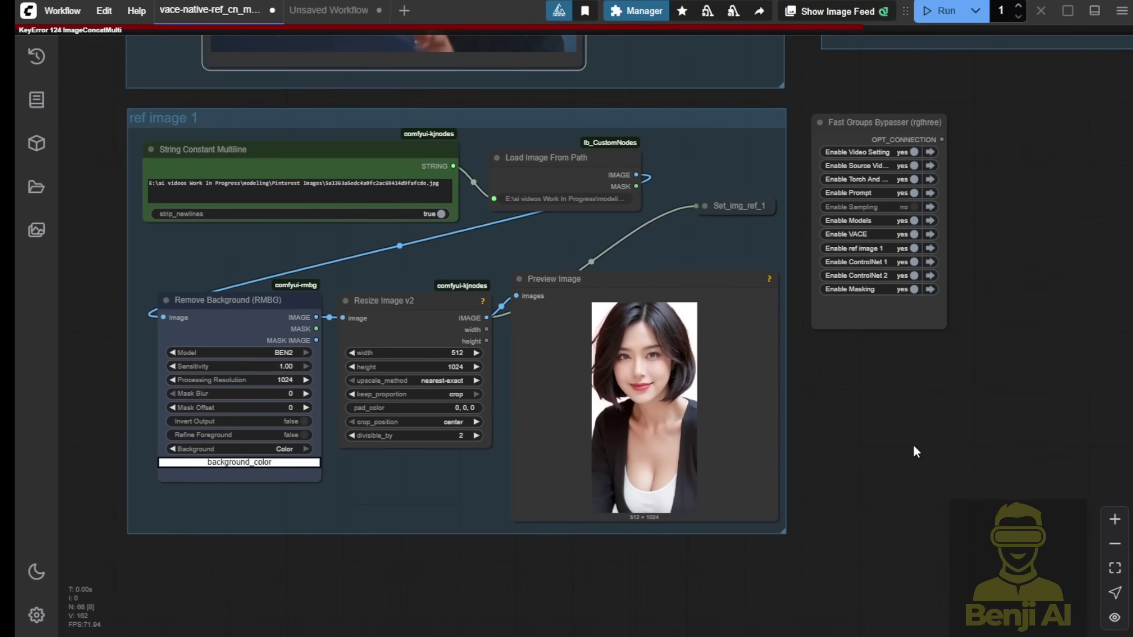
scroll(873, 478, up, 3)
scroll(859, 480, down, 2)
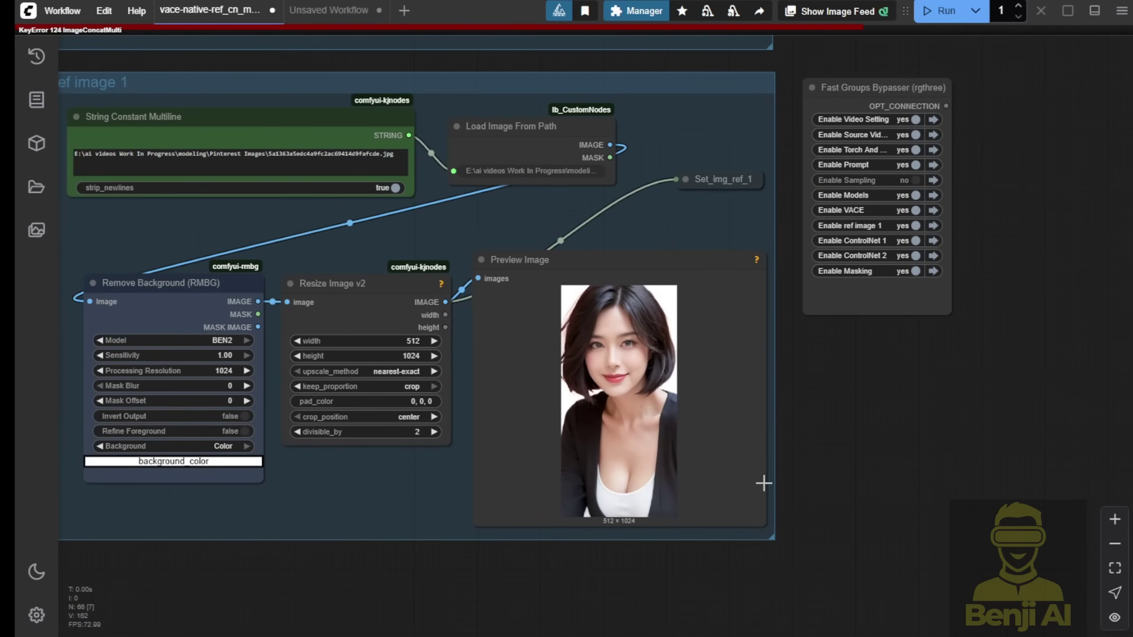
- View the masked video preview in the Video Combine node beneath the Masking group
scroll(894, 461, down, 3)
drag(822, 467, 215, 574)
drag(564, 344, 172, 462)
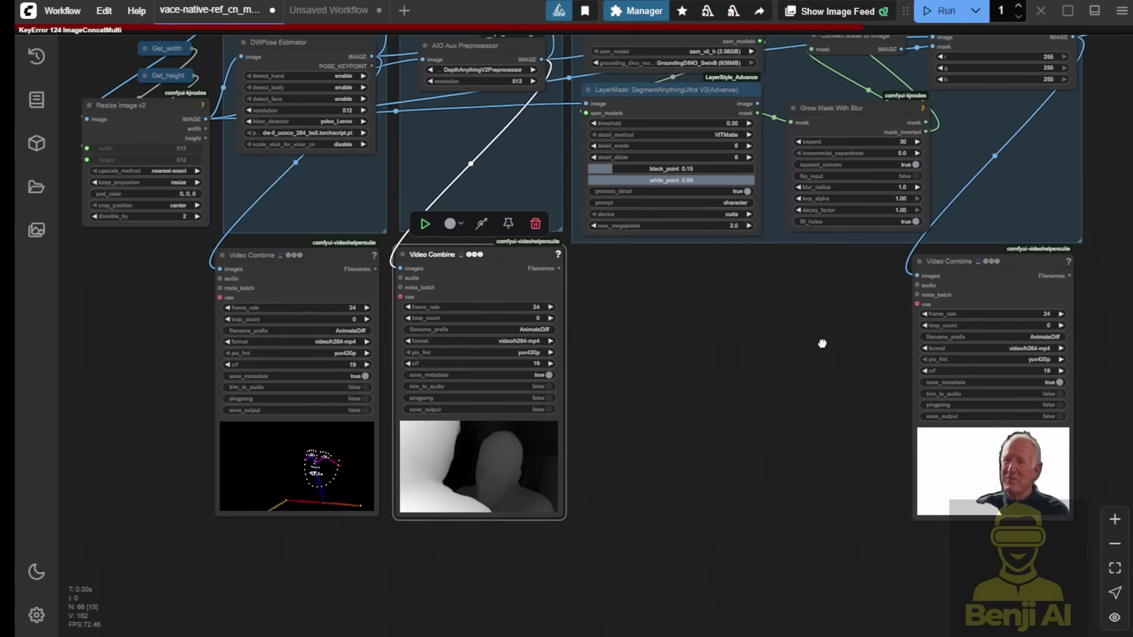
drag(822, 344, 504, 344)
scroll(694, 362, up, 3)
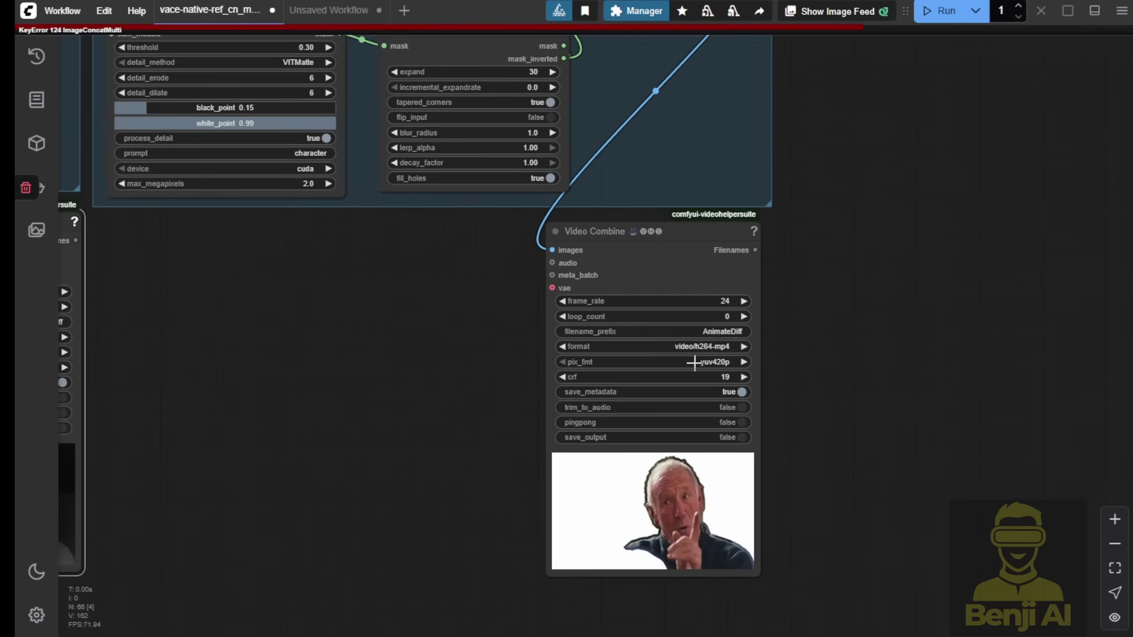
click(678, 263)
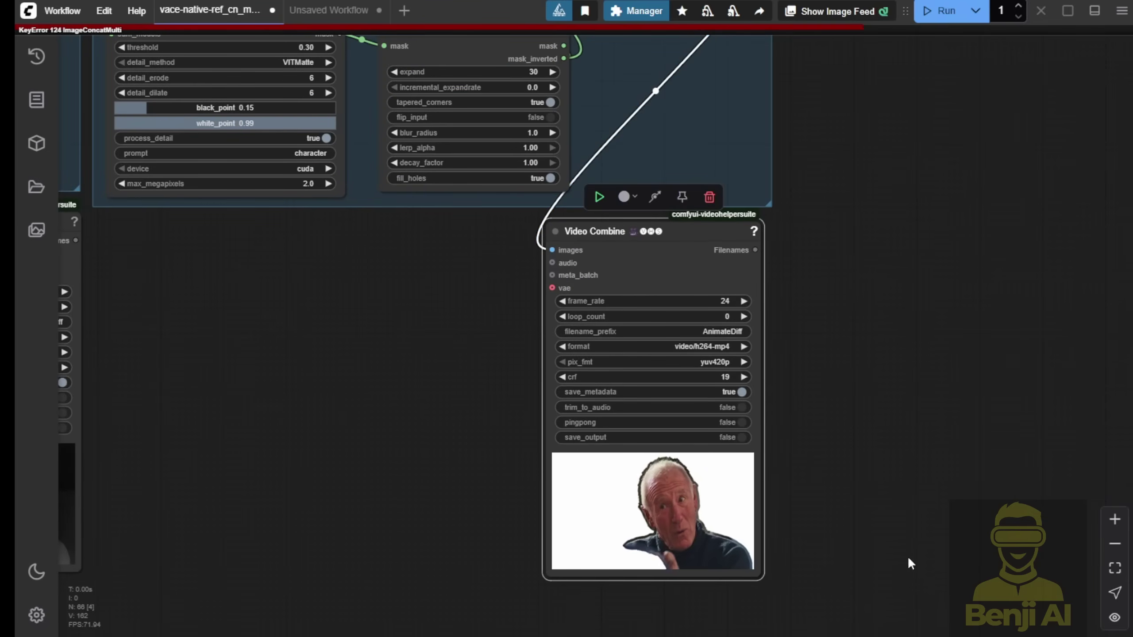
- Set the strength of the WanVaceToVideo node fed by ControlNet 2 to 0.20
drag(447, 301, 546, 386)
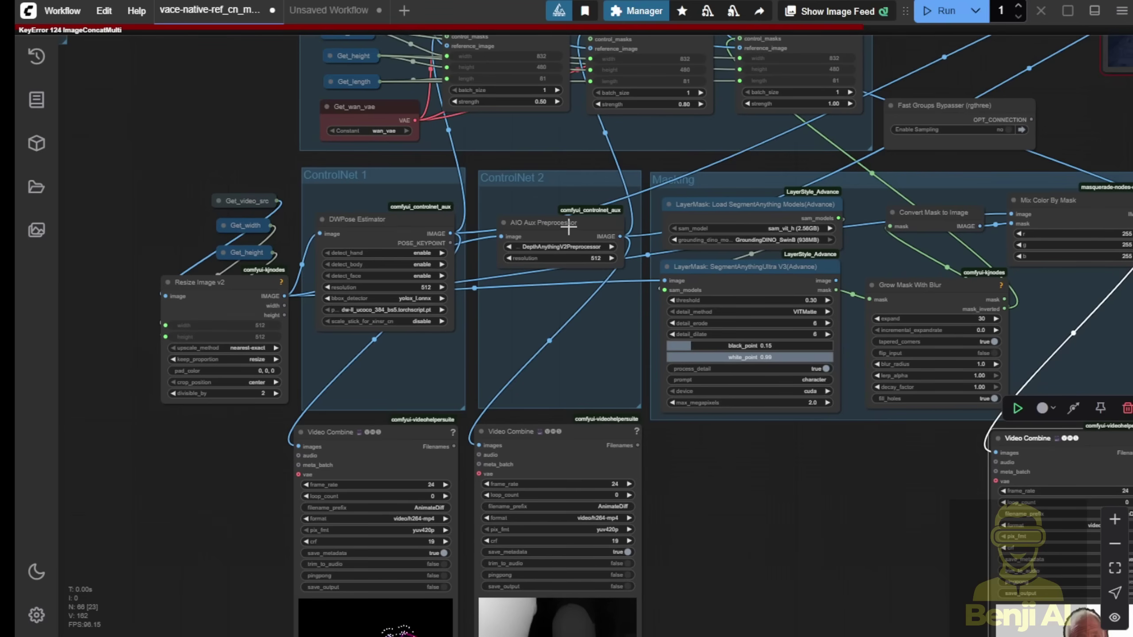
scroll(584, 279, up, 3)
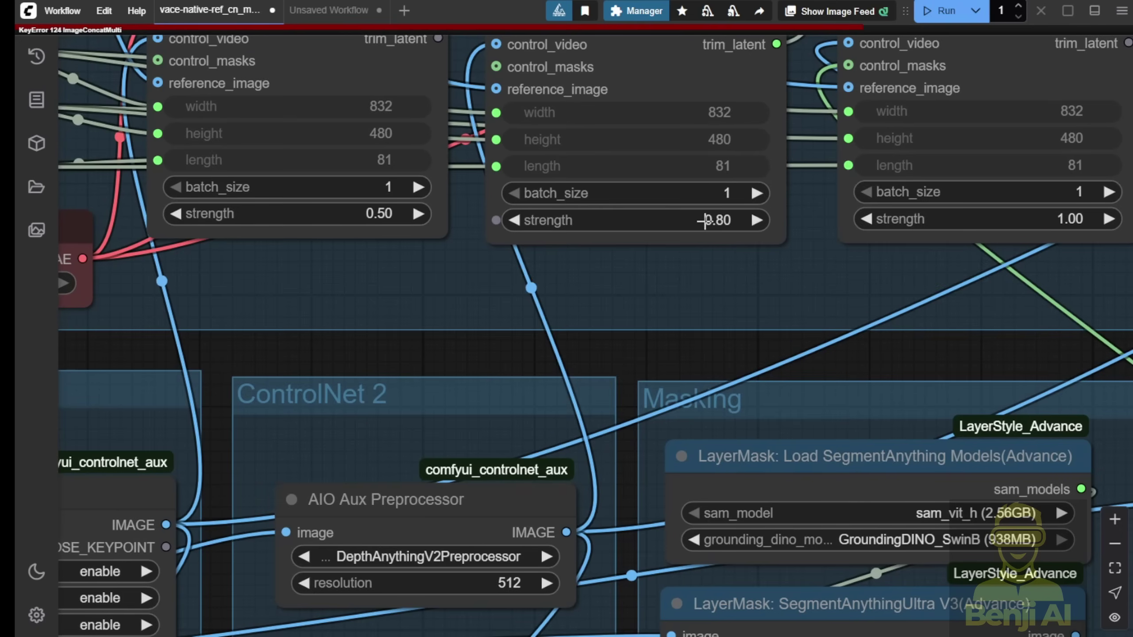
click(701, 220)
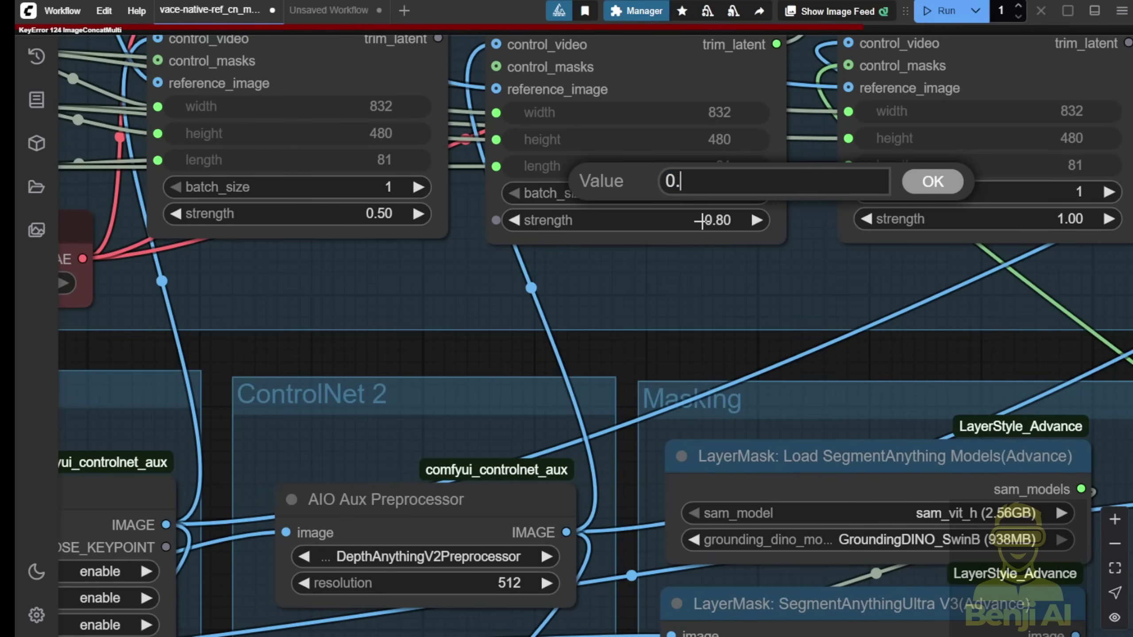
text(0.2)
key(Return)
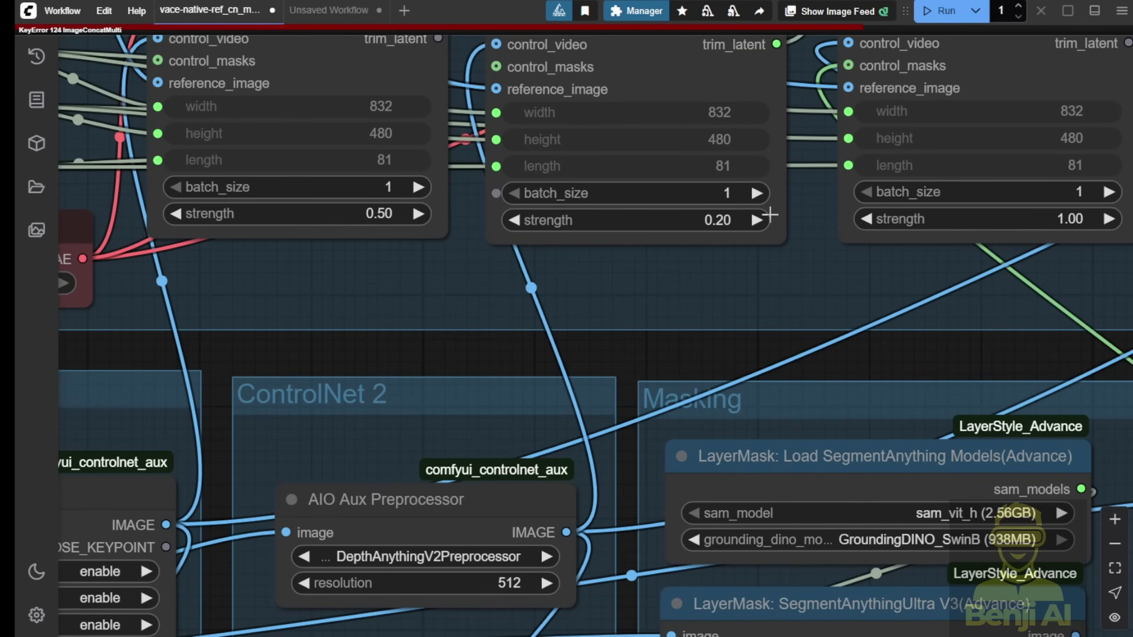
- Raise the strength of the ControlNet 2 depth condition's WanVaceToVideo node to 0.25
scroll(647, 289, down, 2)
drag(649, 326, 648, 186)
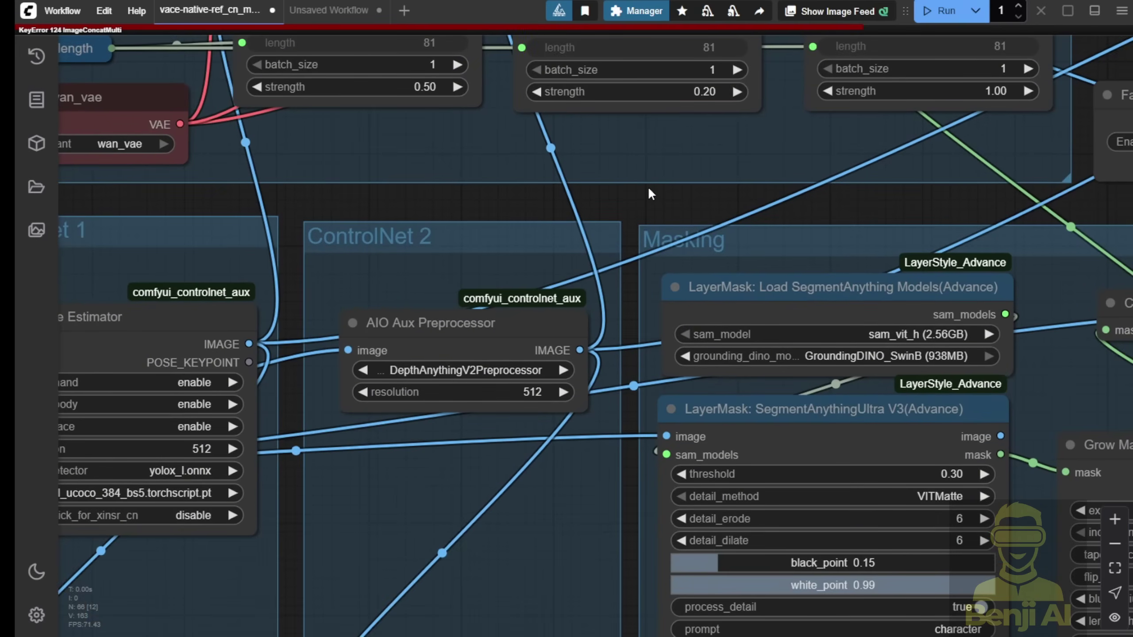
scroll(616, 256, down, 3)
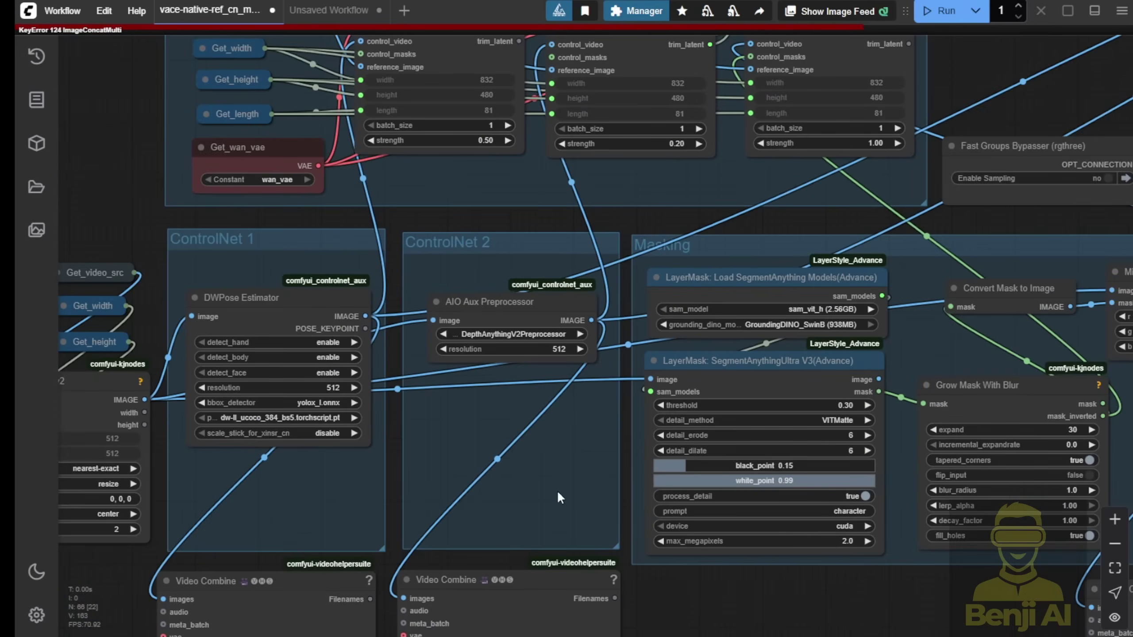
drag(558, 494, 378, 177)
scroll(686, 370, down, 1)
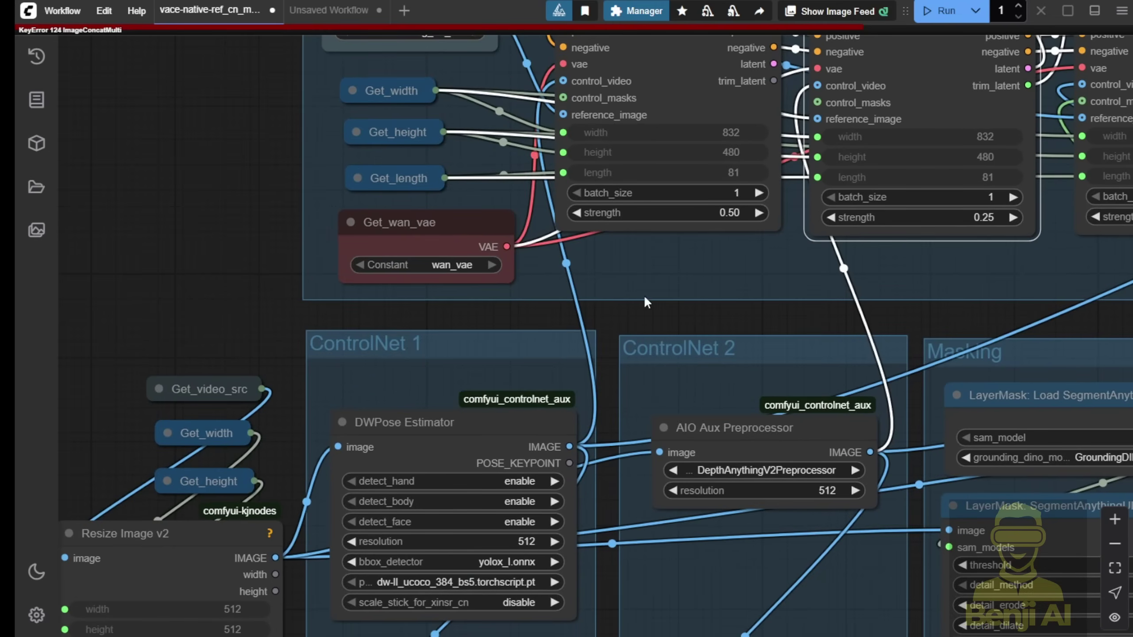
drag(621, 313, 639, 120)
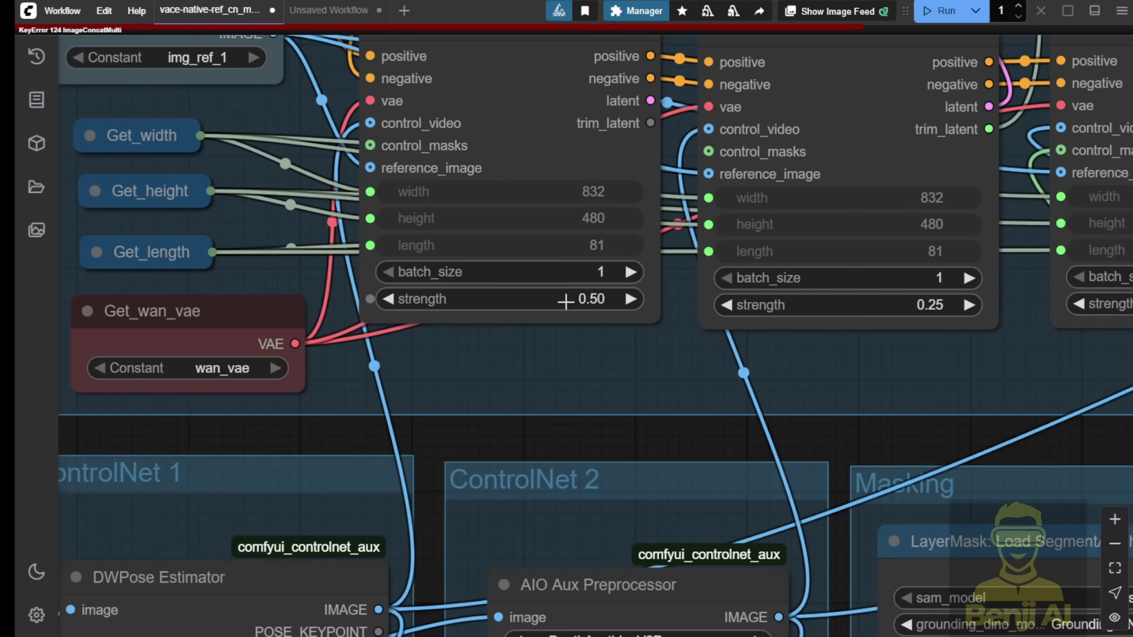
click(565, 302)
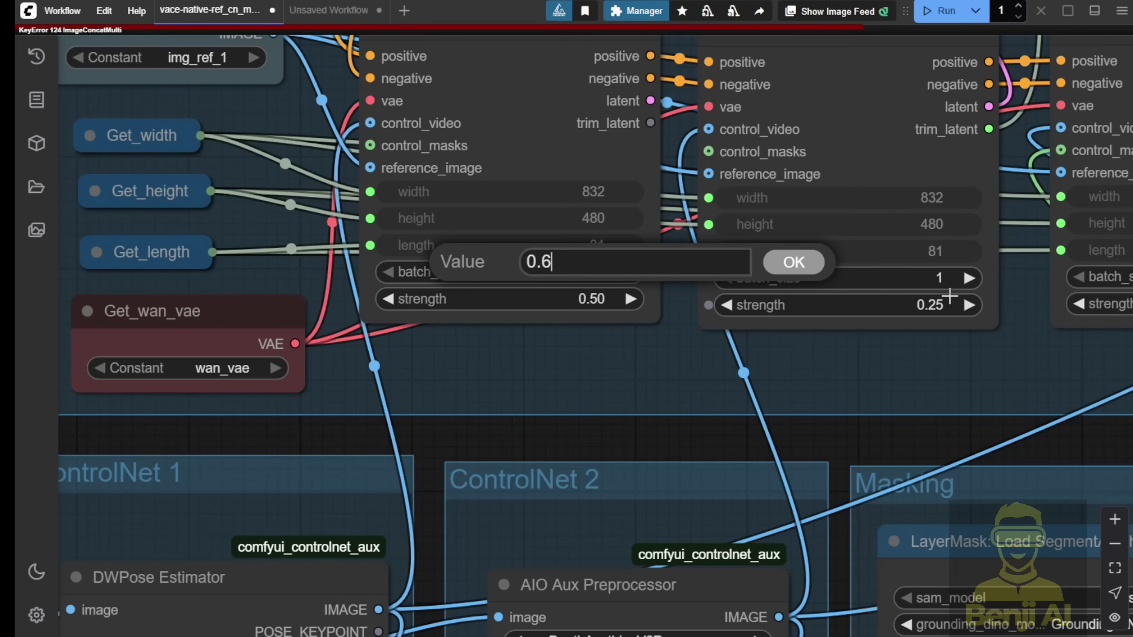
key(BackSpace)
key(Escape)
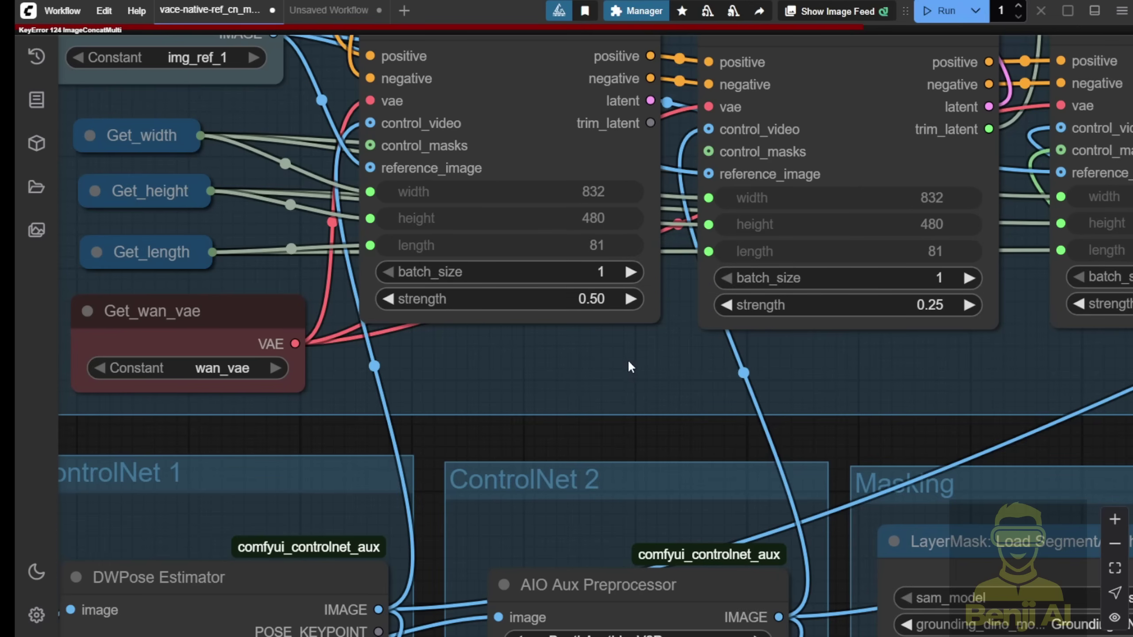
- Review the three WanVaceToVideo strengths and set the KSampler's steps to 15
scroll(628, 360, down, 4)
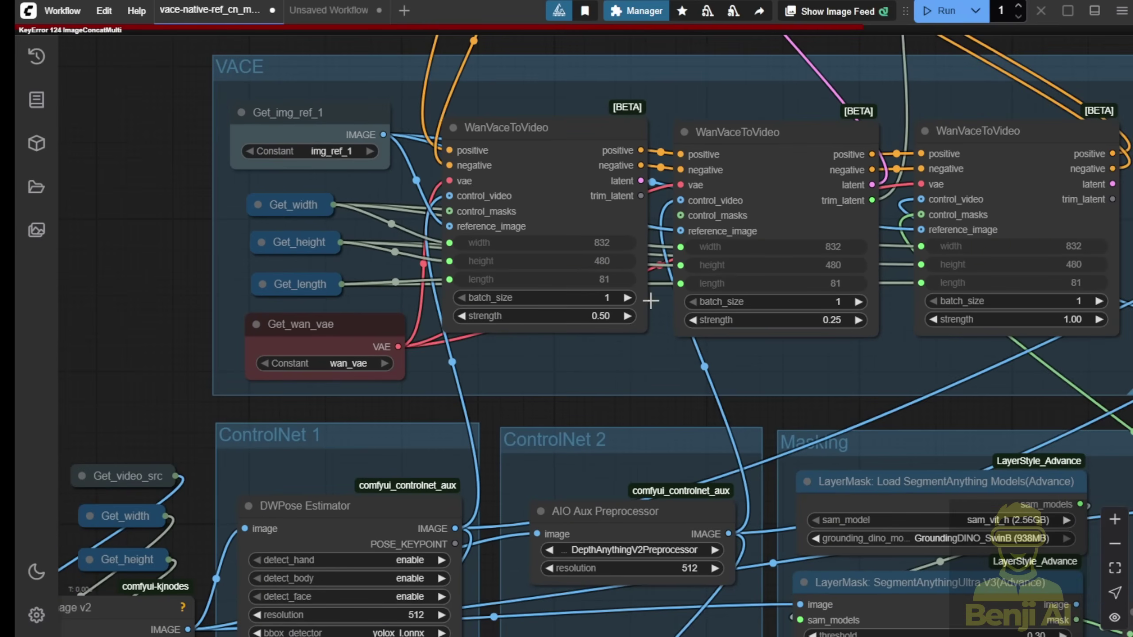
drag(611, 381, 379, 251)
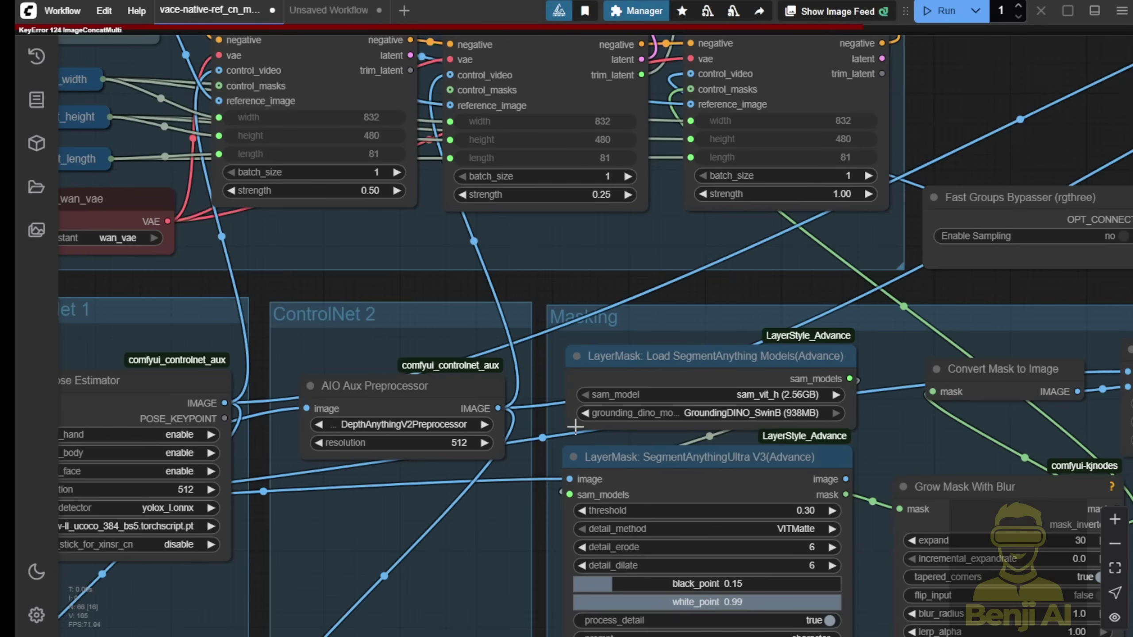
scroll(575, 426, down, 3)
scroll(791, 277, up, 3)
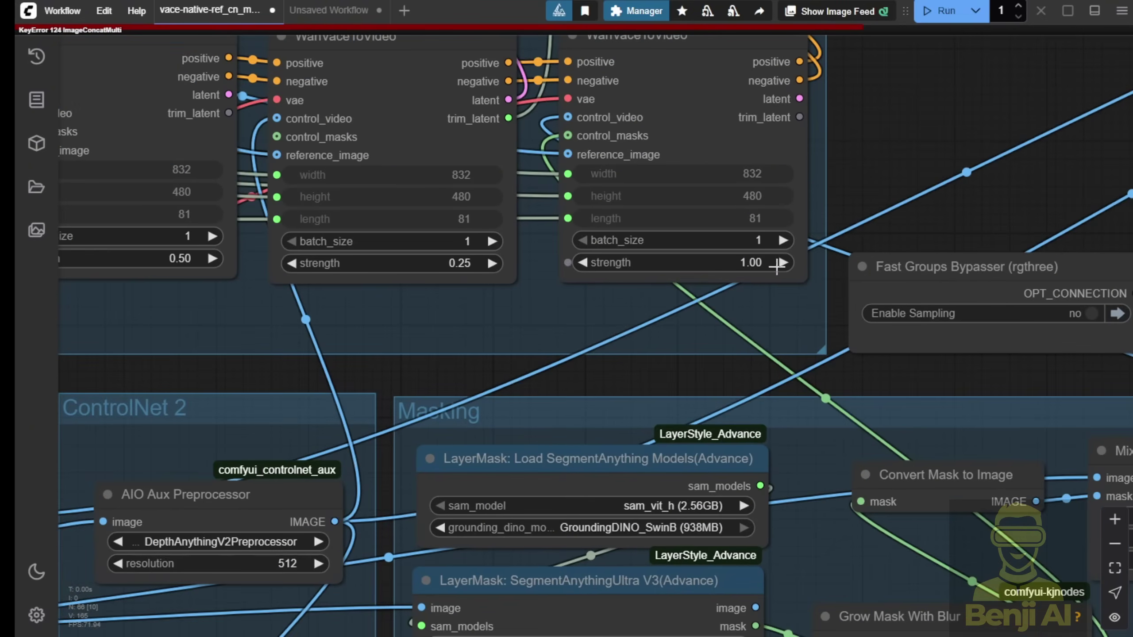
drag(873, 128, 844, 201)
click(643, 218)
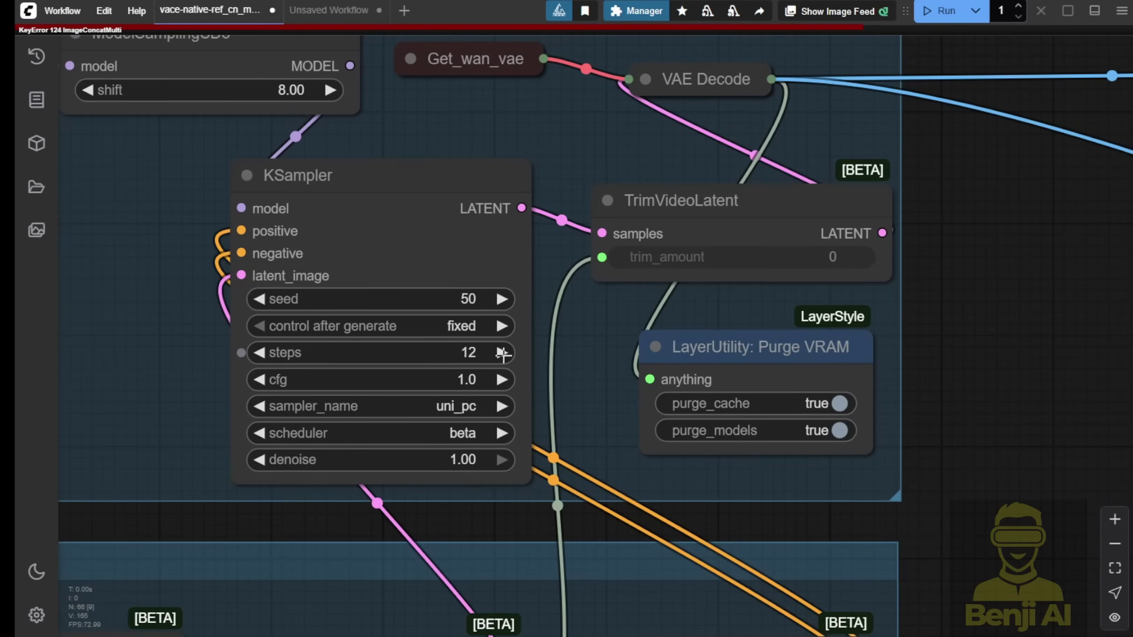
click(503, 353)
click(503, 352)
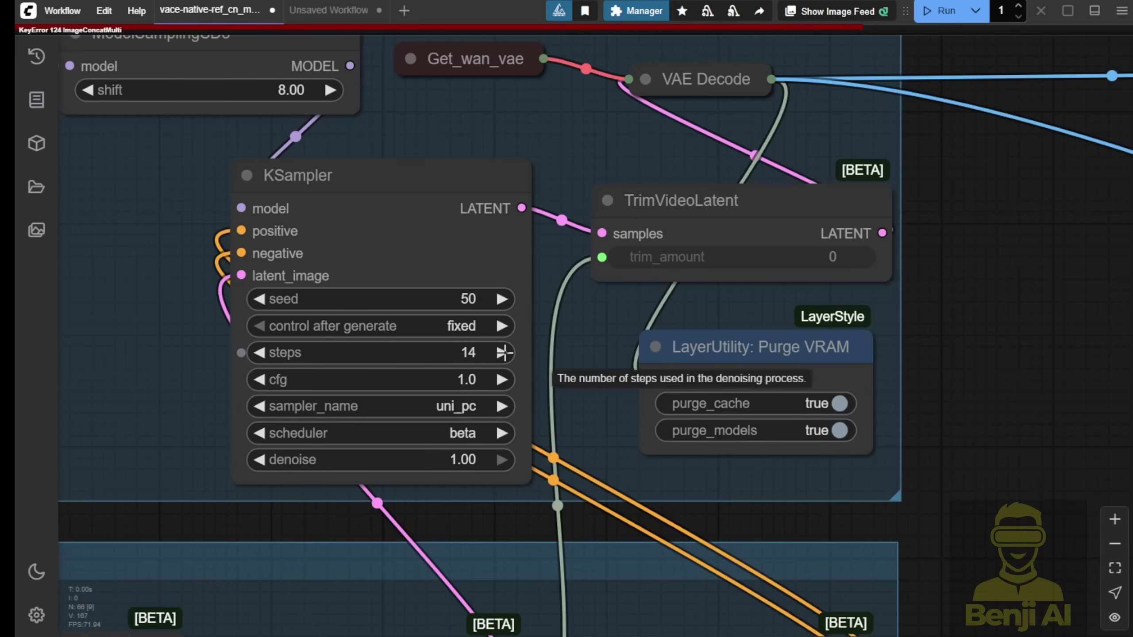
click(503, 352)
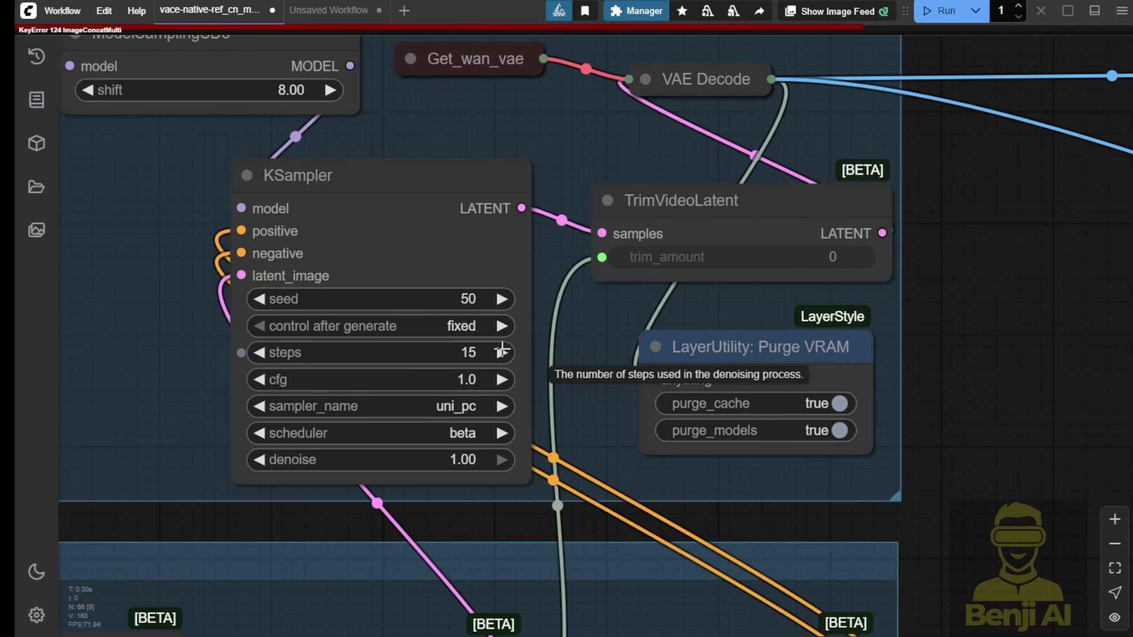
- Examine the wide comparison Video Combine node, comparing the source, pose, reference, depth, mask and generated videos
scroll(1027, 380, down, 15)
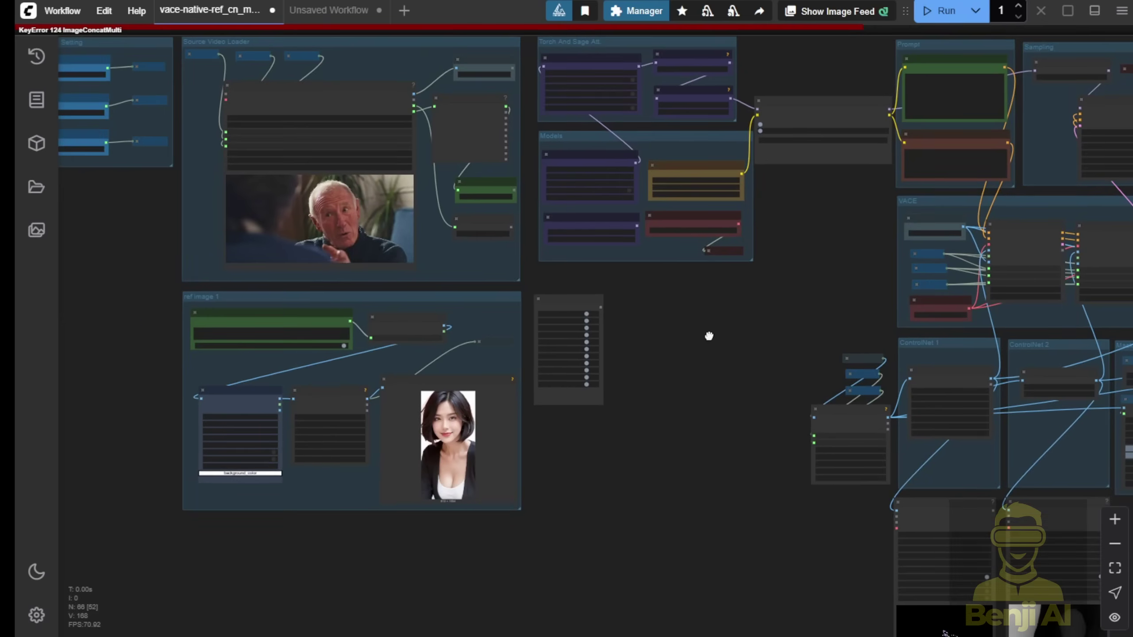
scroll(489, 450, up, 5)
scroll(698, 471, down, 3)
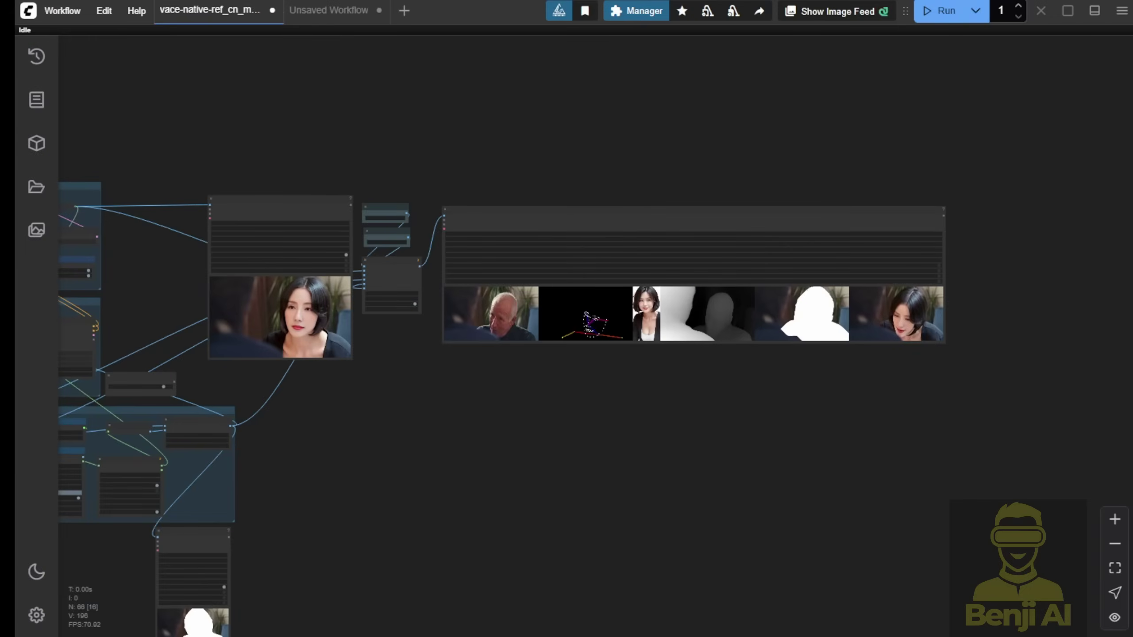
scroll(523, 404, up, 3)
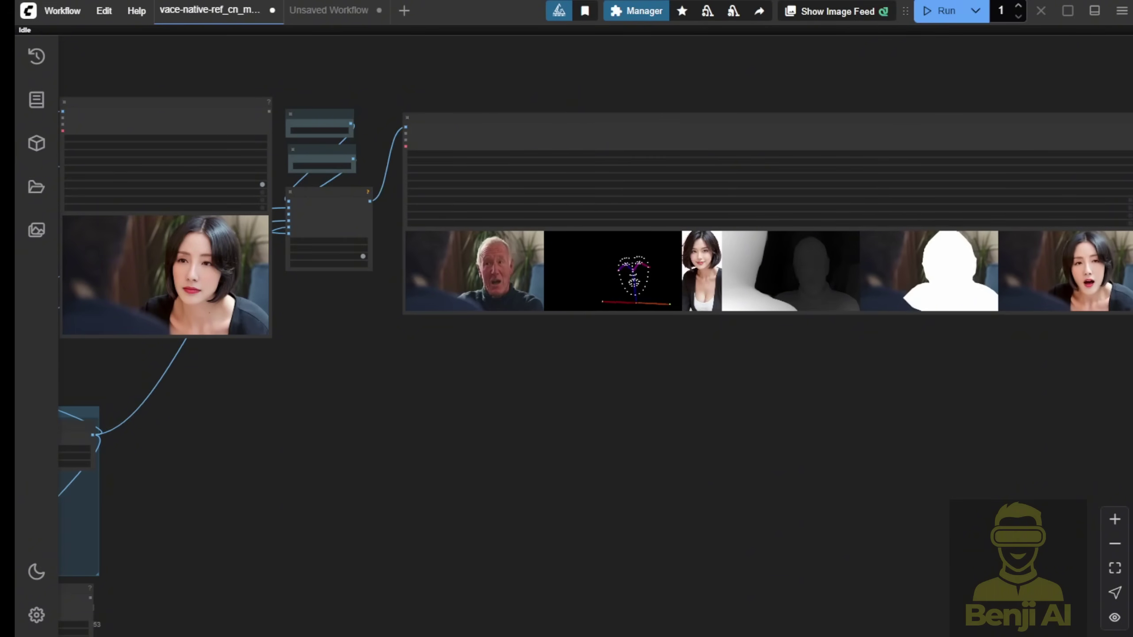
drag(686, 376, 578, 411)
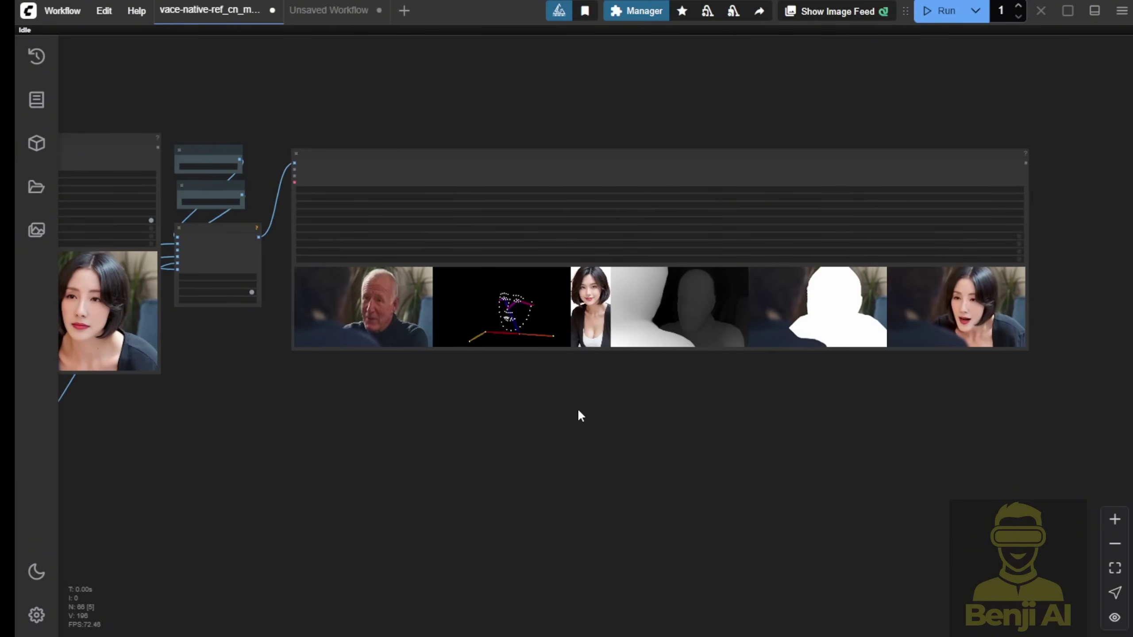
scroll(580, 415, up, 4)
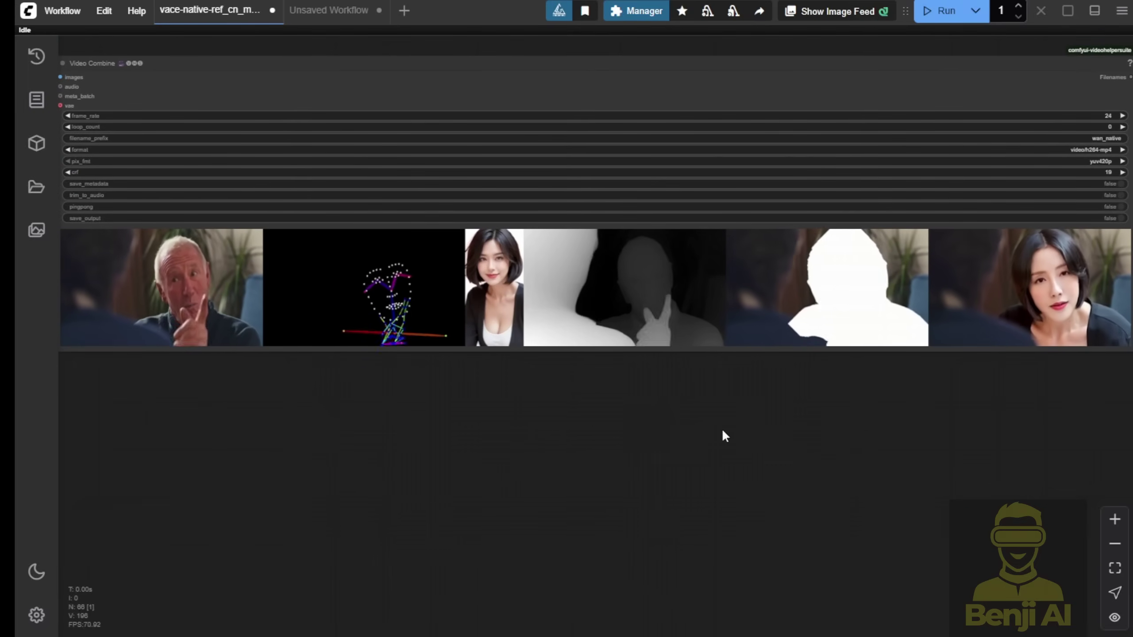
drag(844, 452, 831, 450)
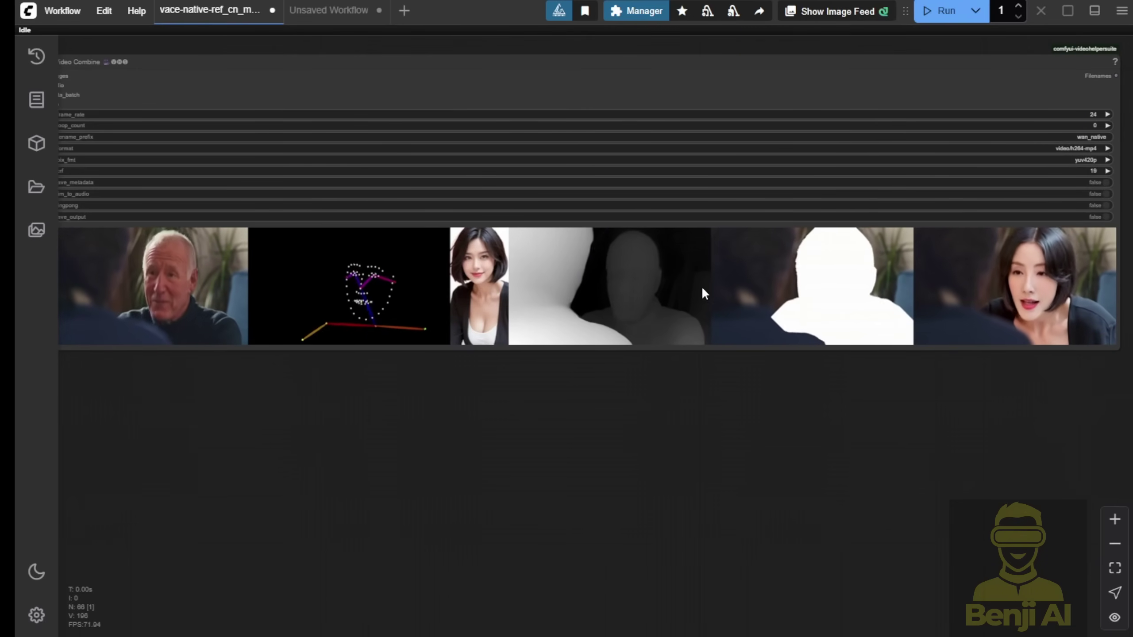
- Inspect the mask and the generated woman's video up close in the comparison strip
scroll(869, 325, up, 3)
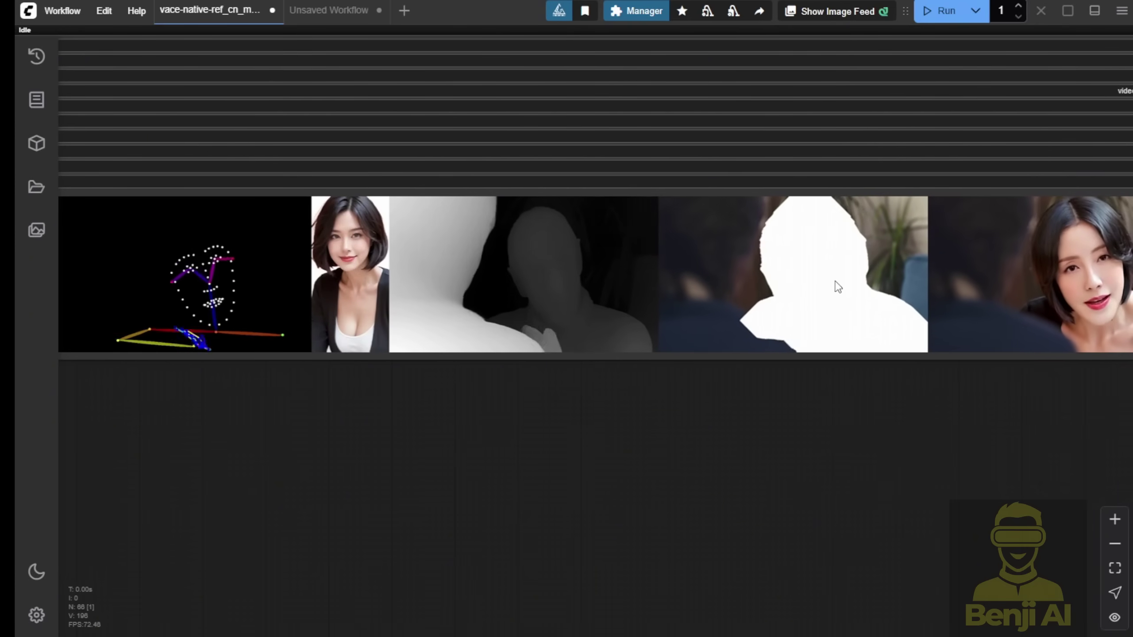
drag(1024, 440, 792, 480)
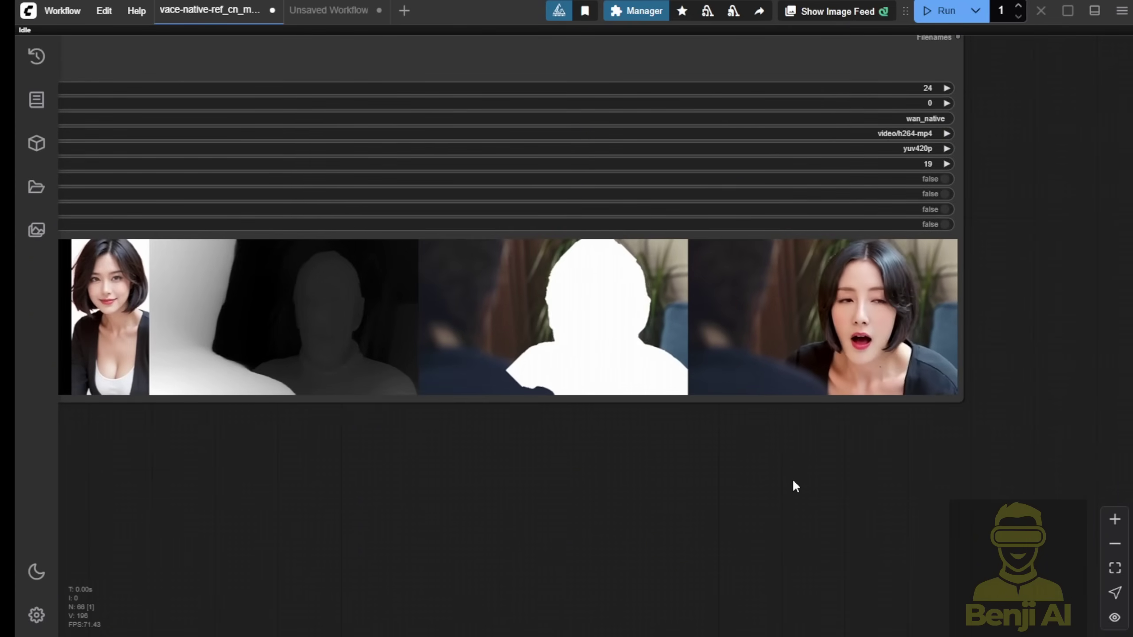
scroll(922, 384, up, 2)
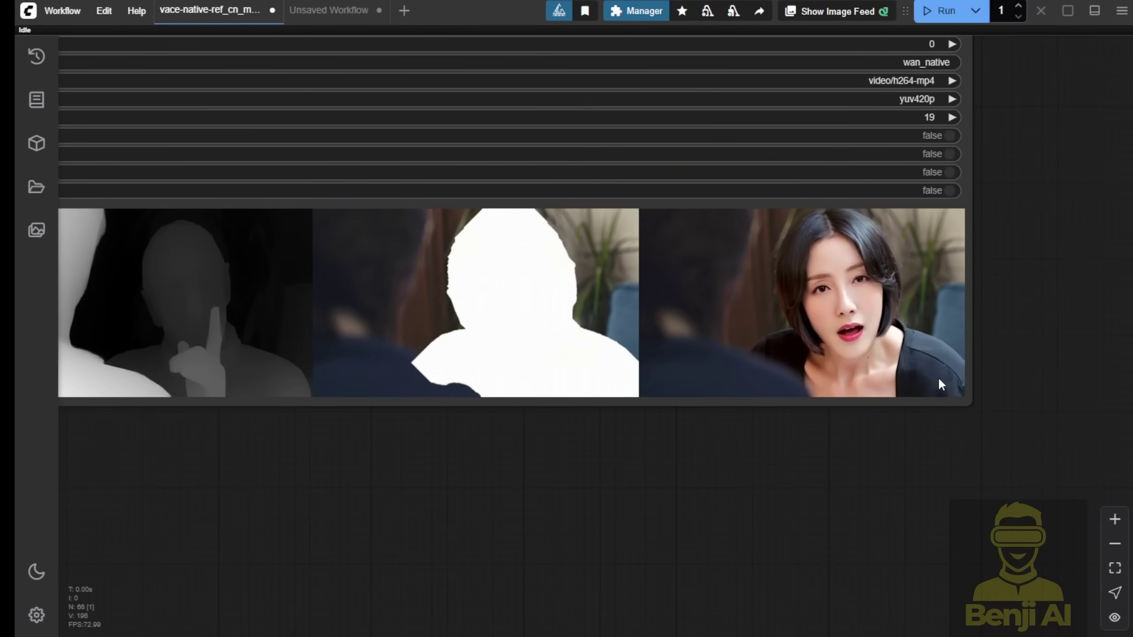
scroll(809, 495, down, 9)
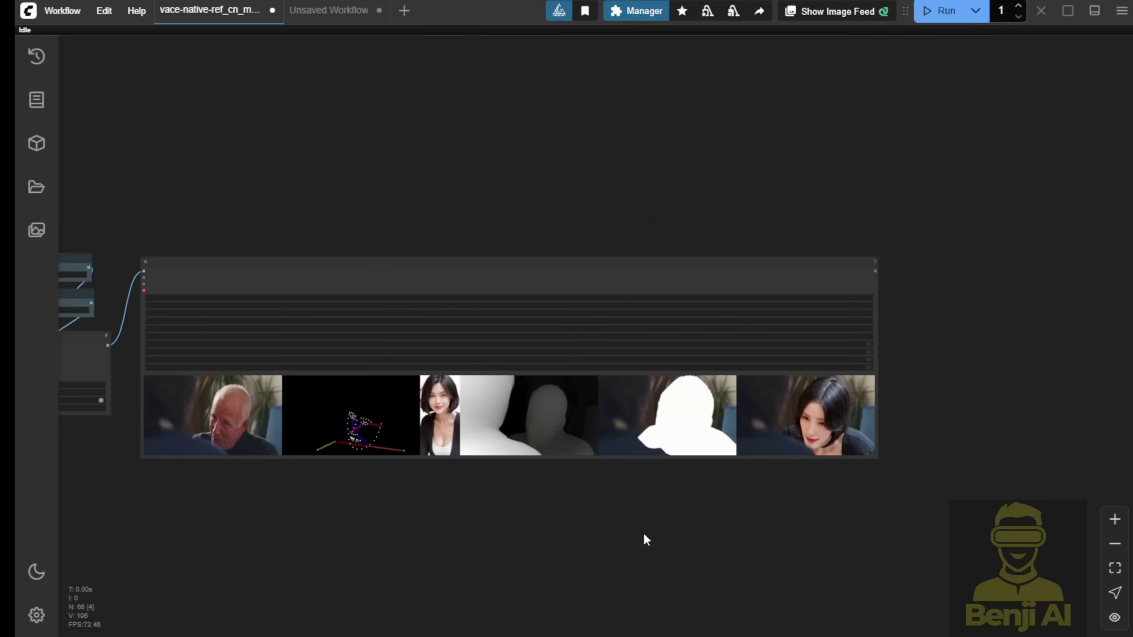